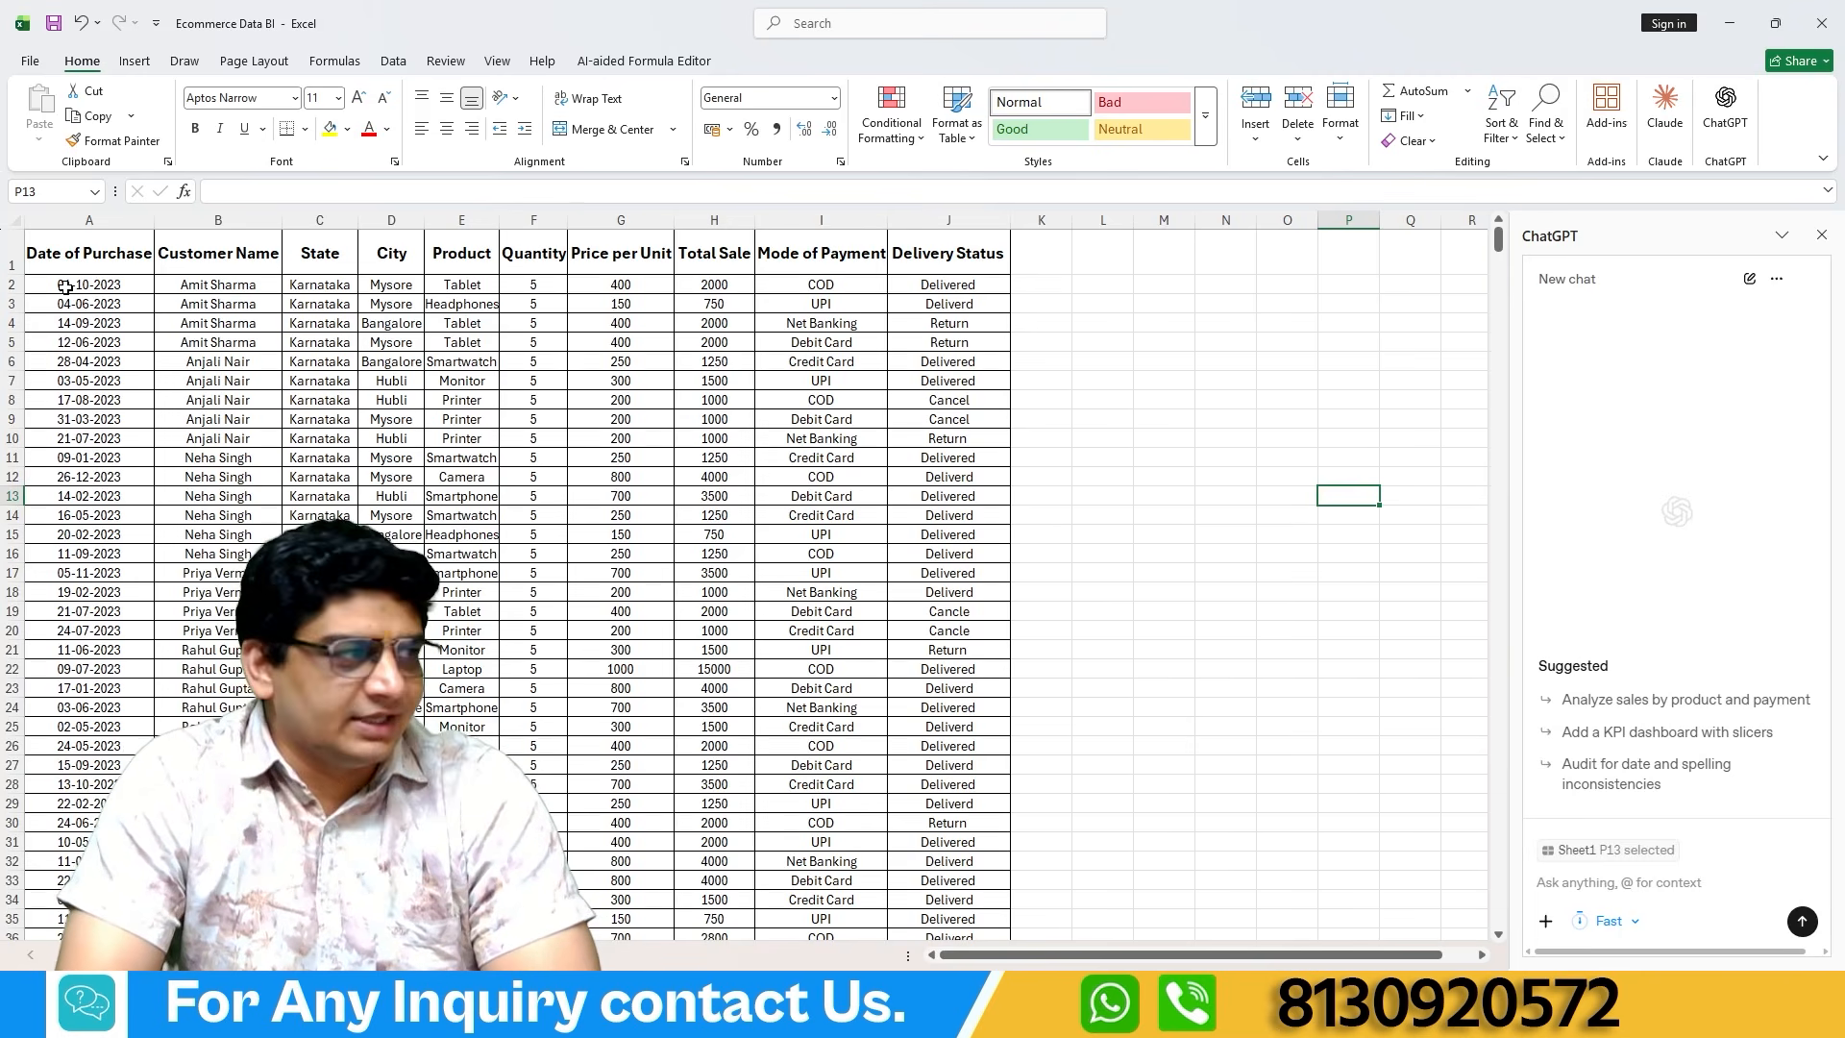
# Review the sales table column by column, from Date of Purchase through Delivery Status.
pyautogui.click(96, 219)
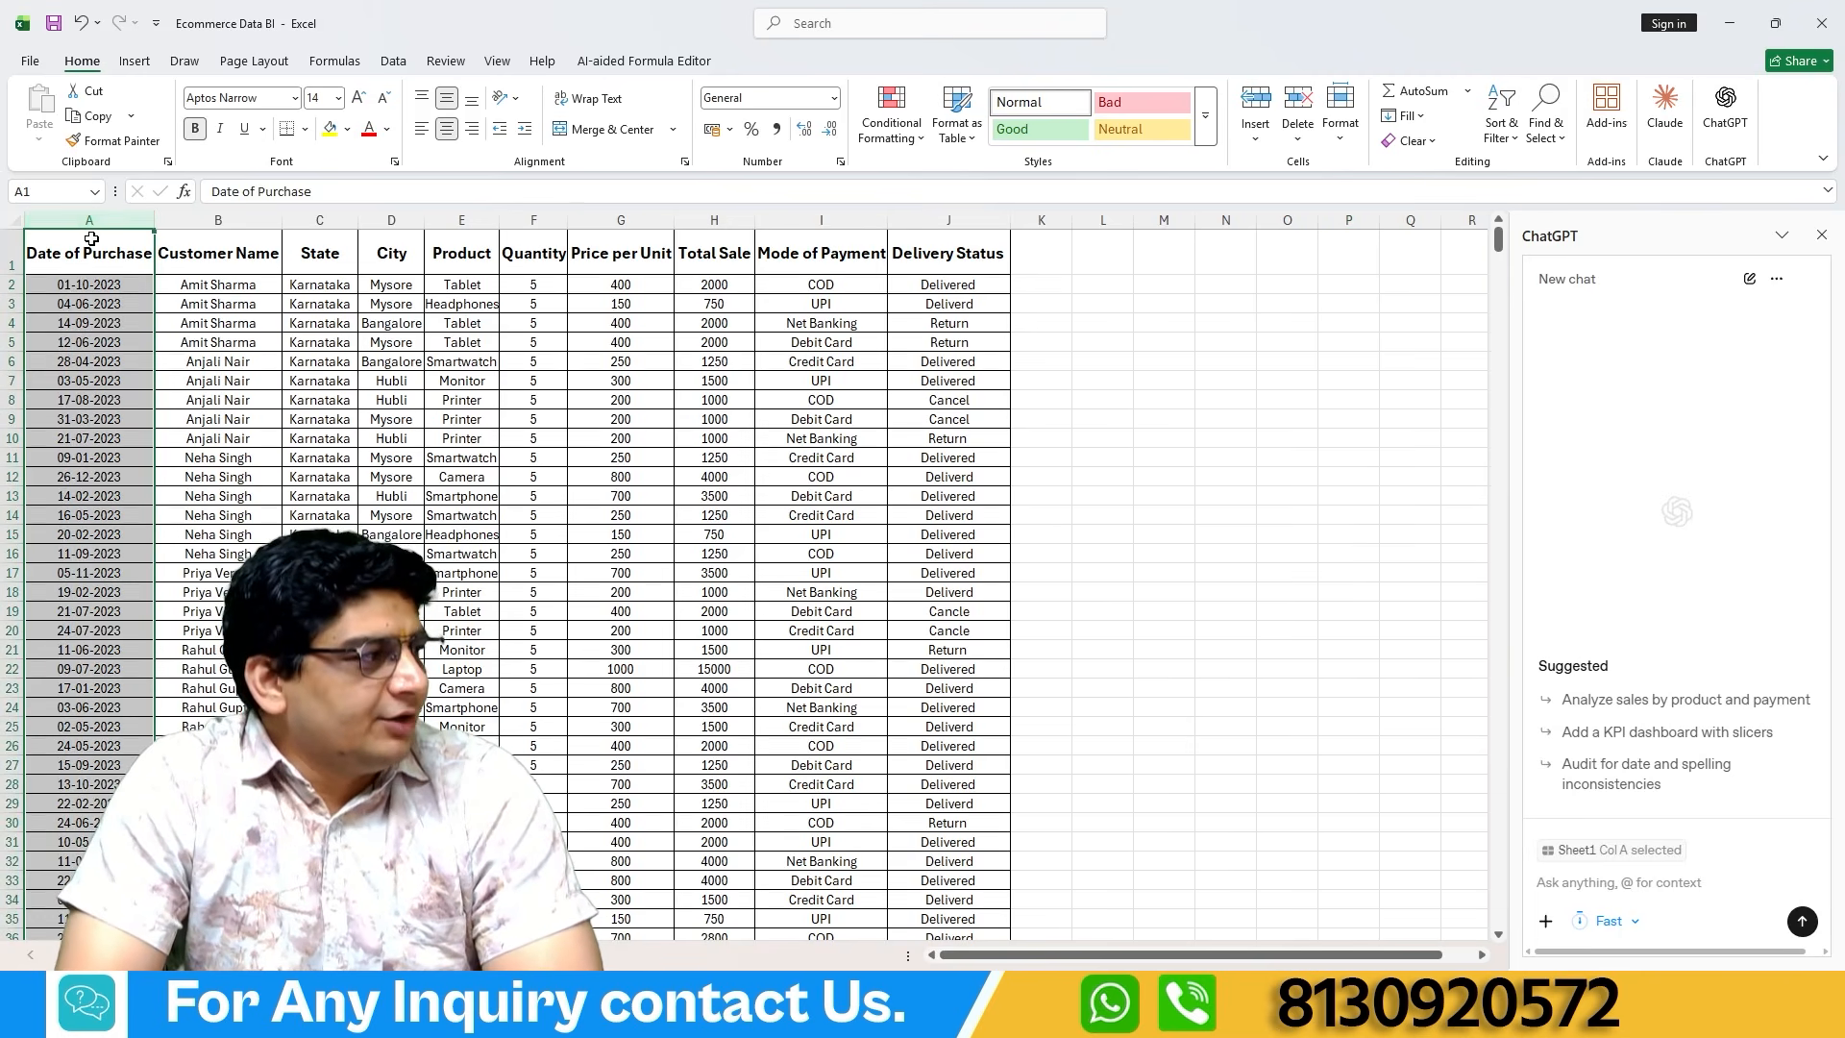
pyautogui.click(239, 220)
pyautogui.click(322, 220)
pyautogui.click(401, 222)
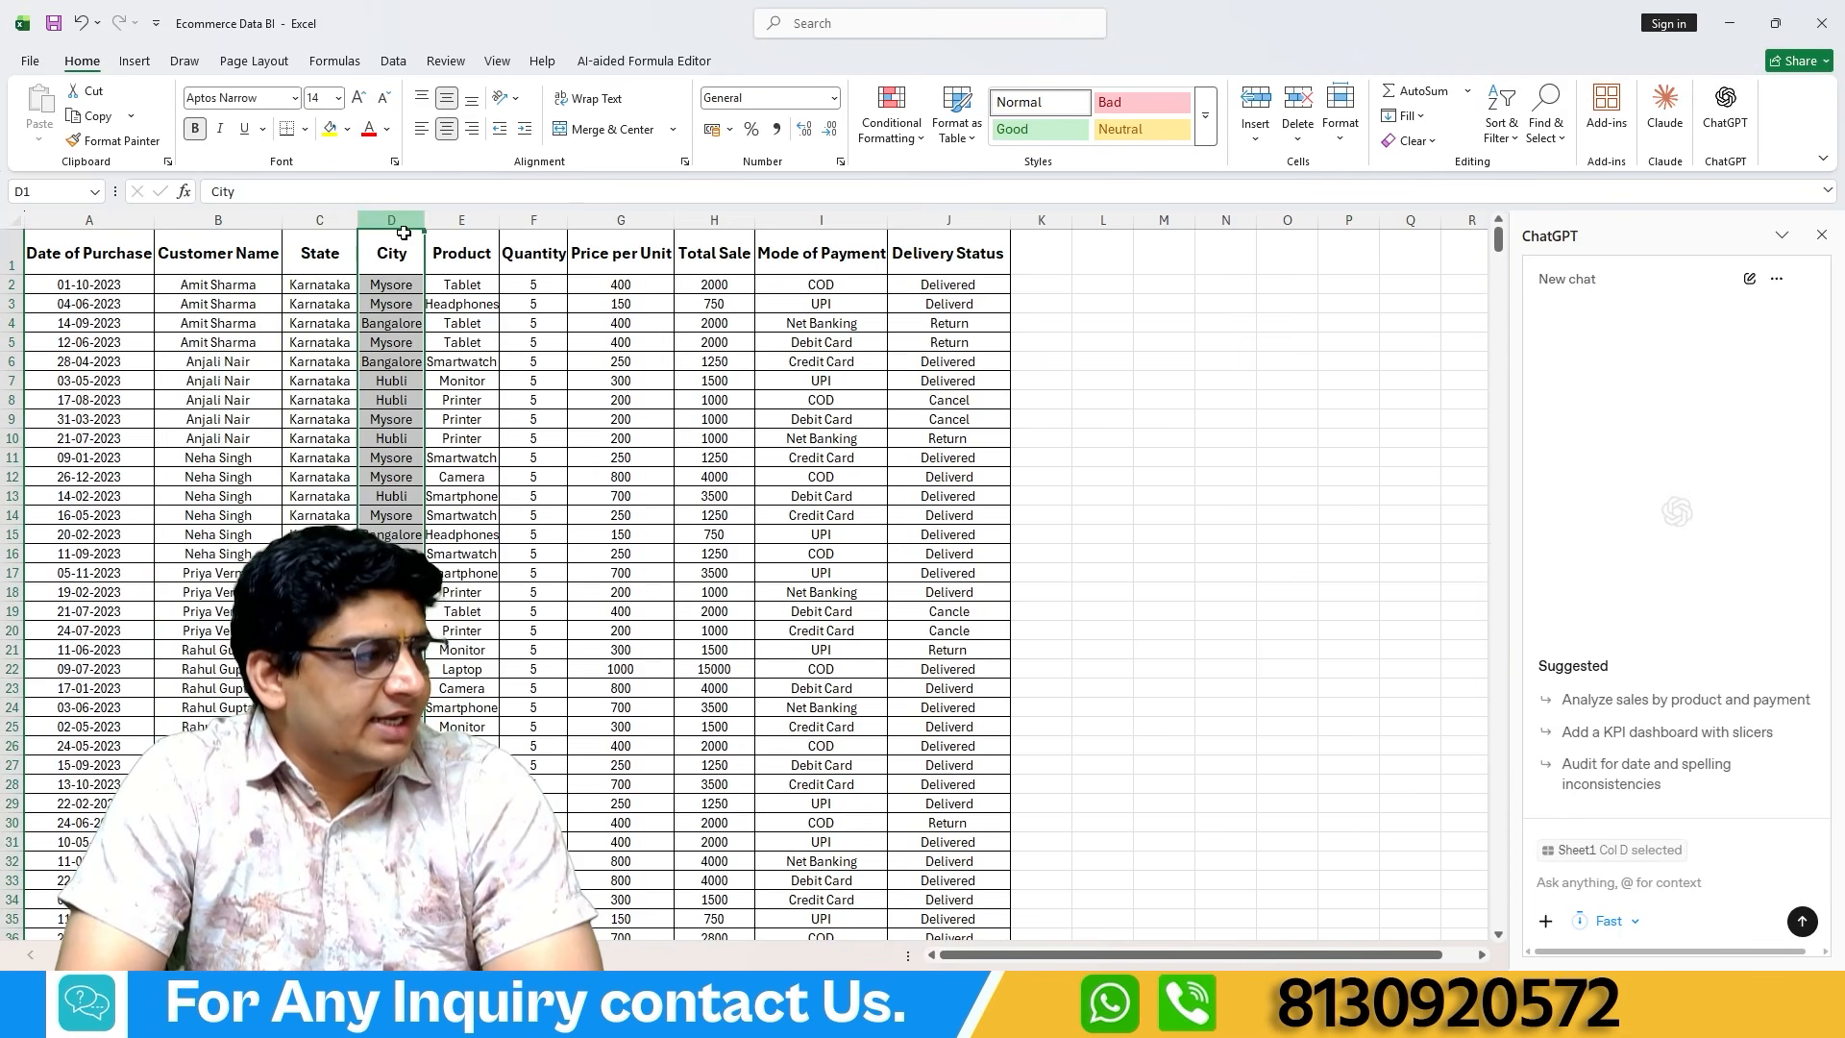
pyautogui.click(463, 221)
pyautogui.click(534, 221)
pyautogui.click(622, 221)
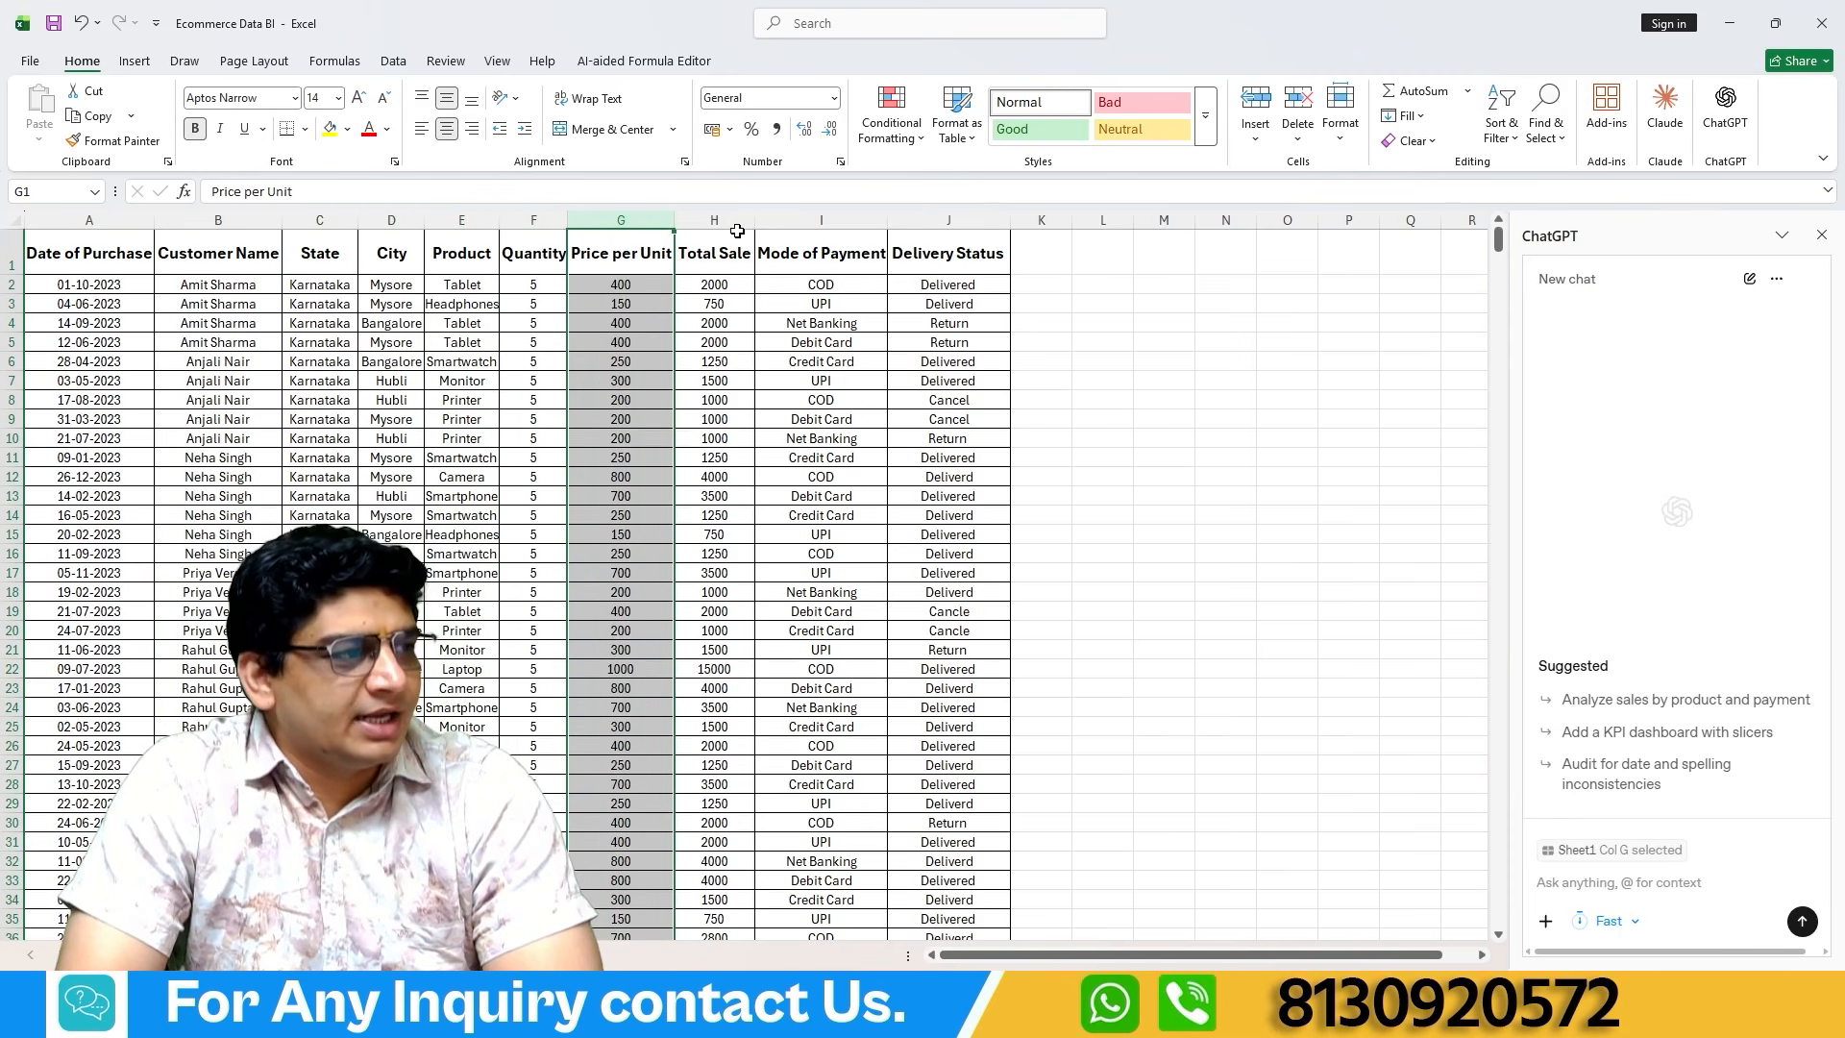
pyautogui.click(733, 221)
pyautogui.click(817, 221)
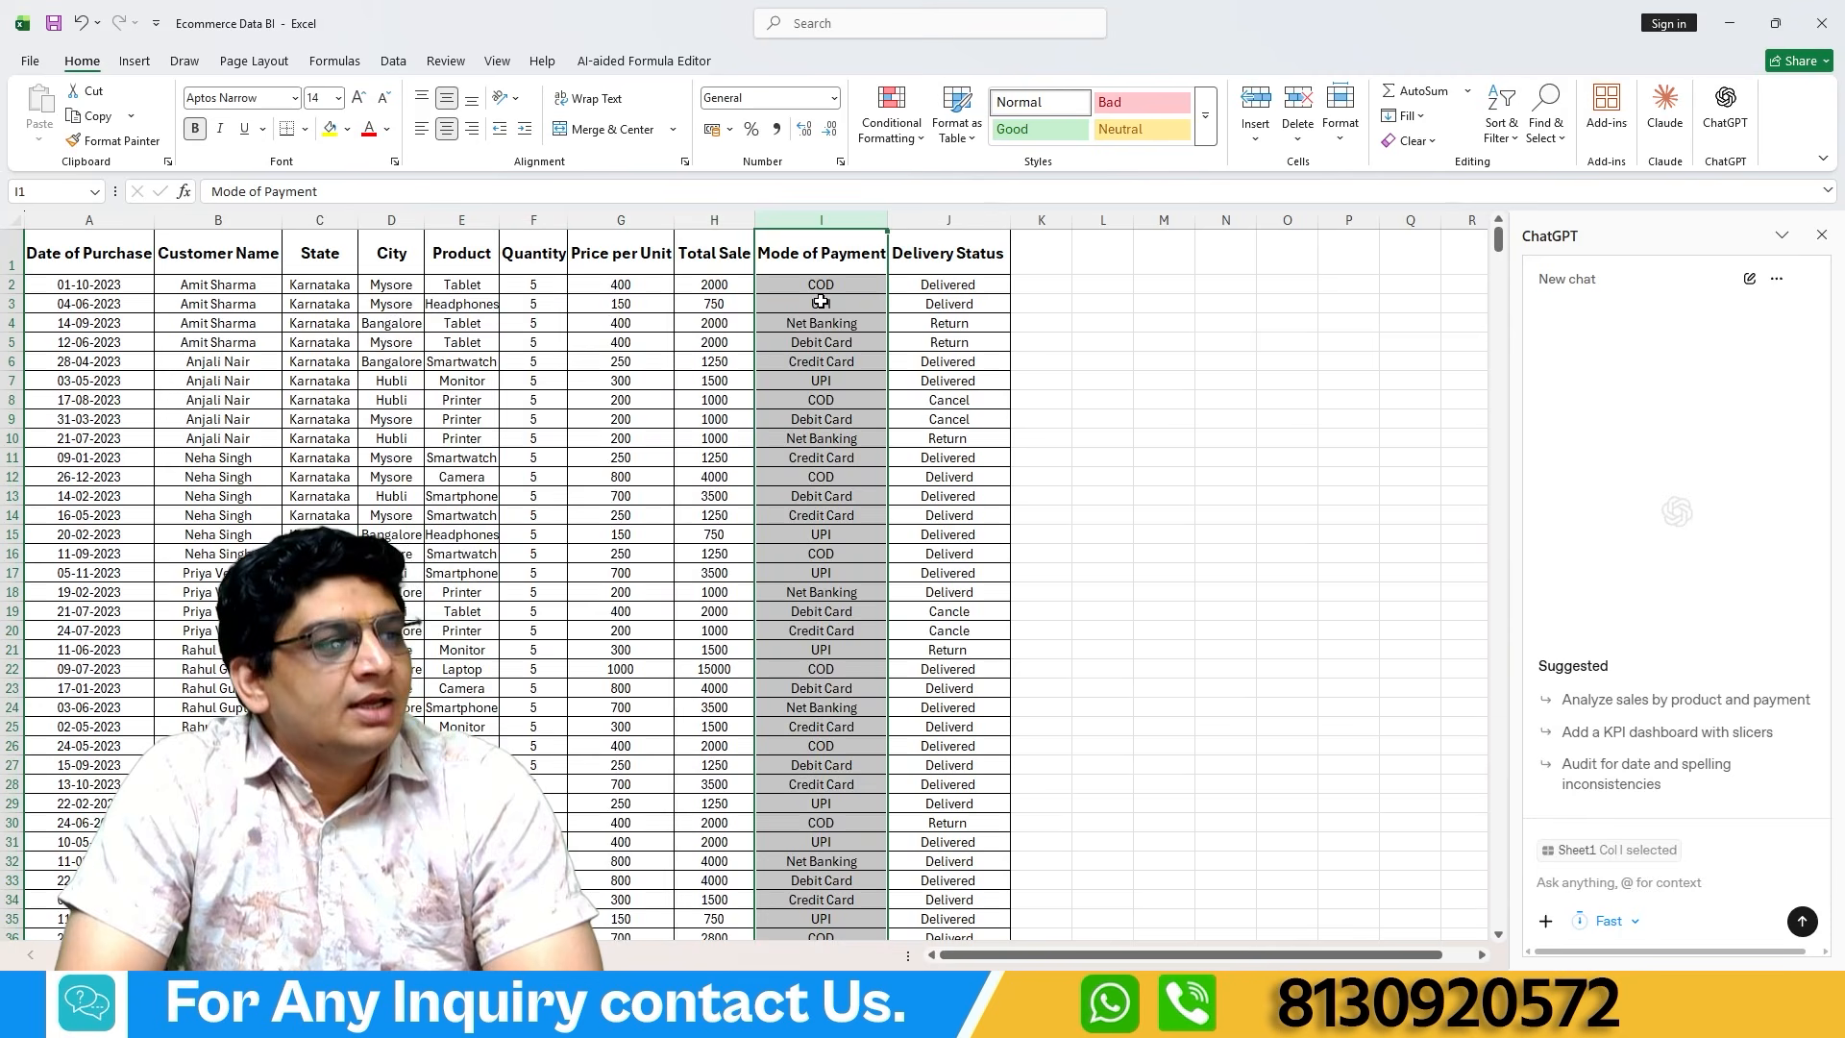
pyautogui.click(952, 223)
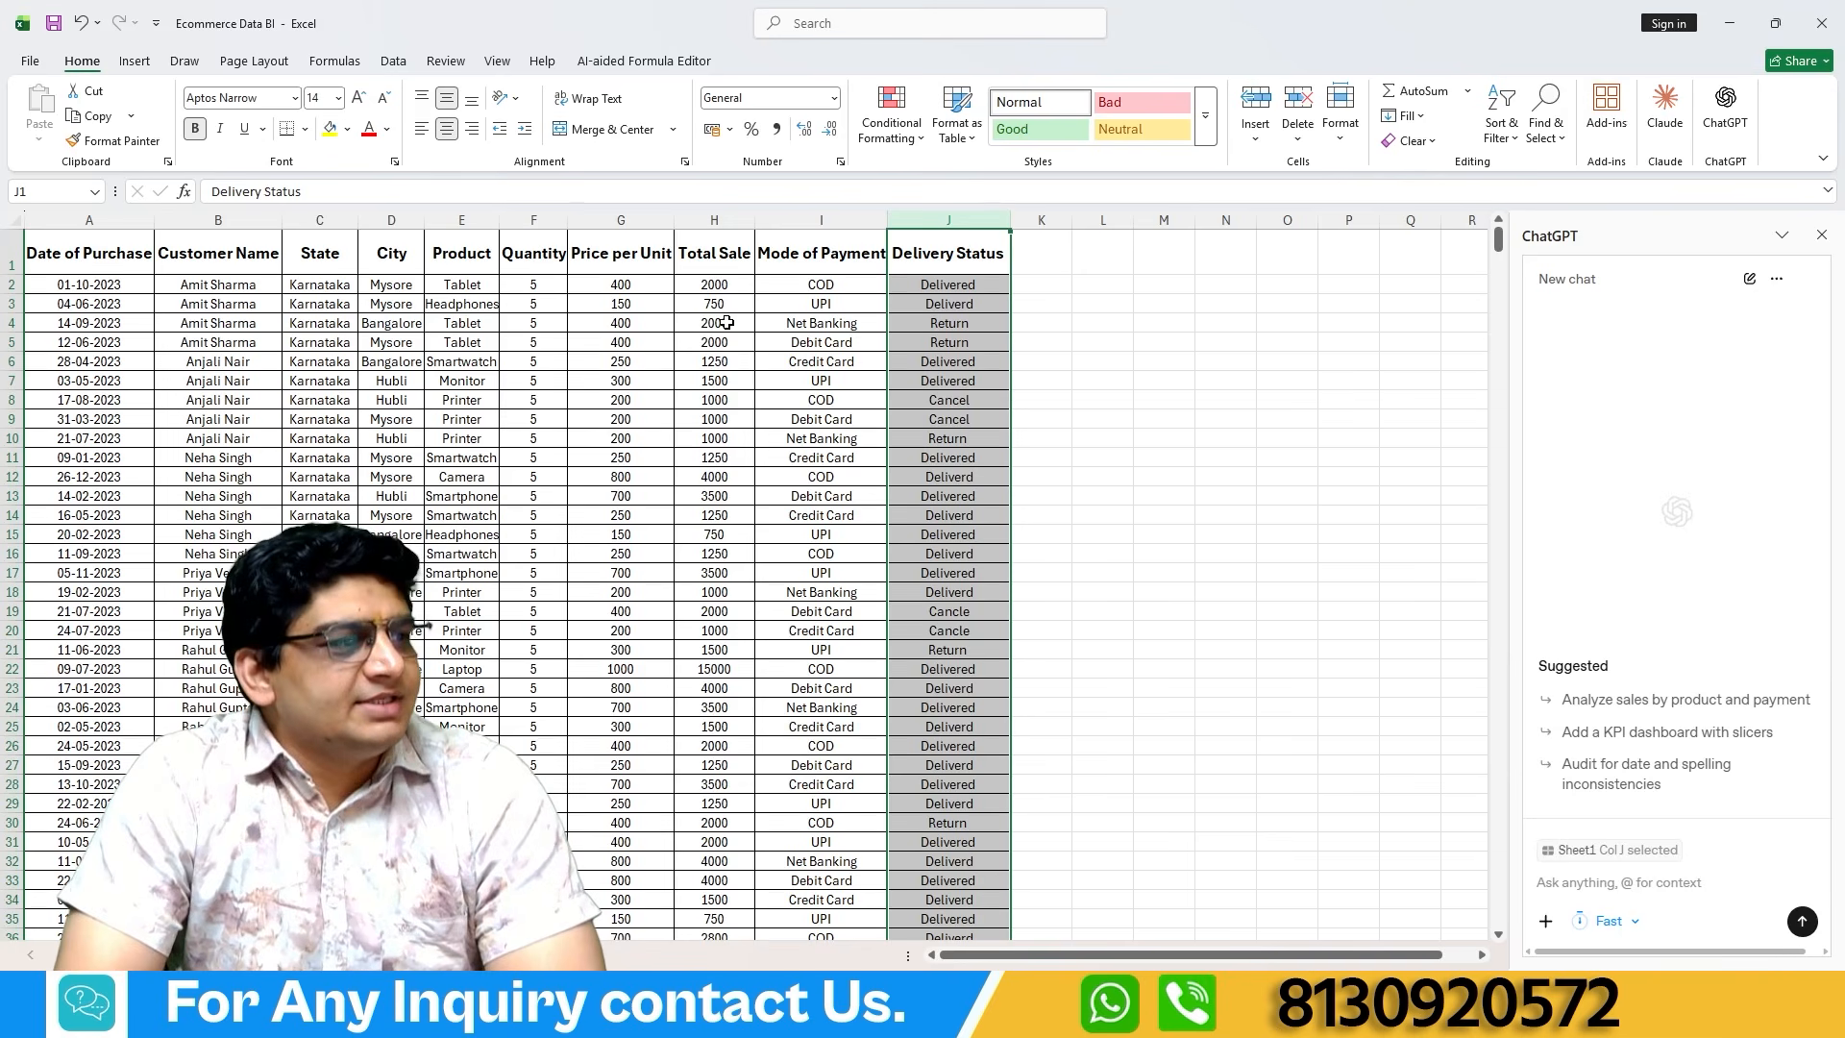
pyautogui.click(1581, 883)
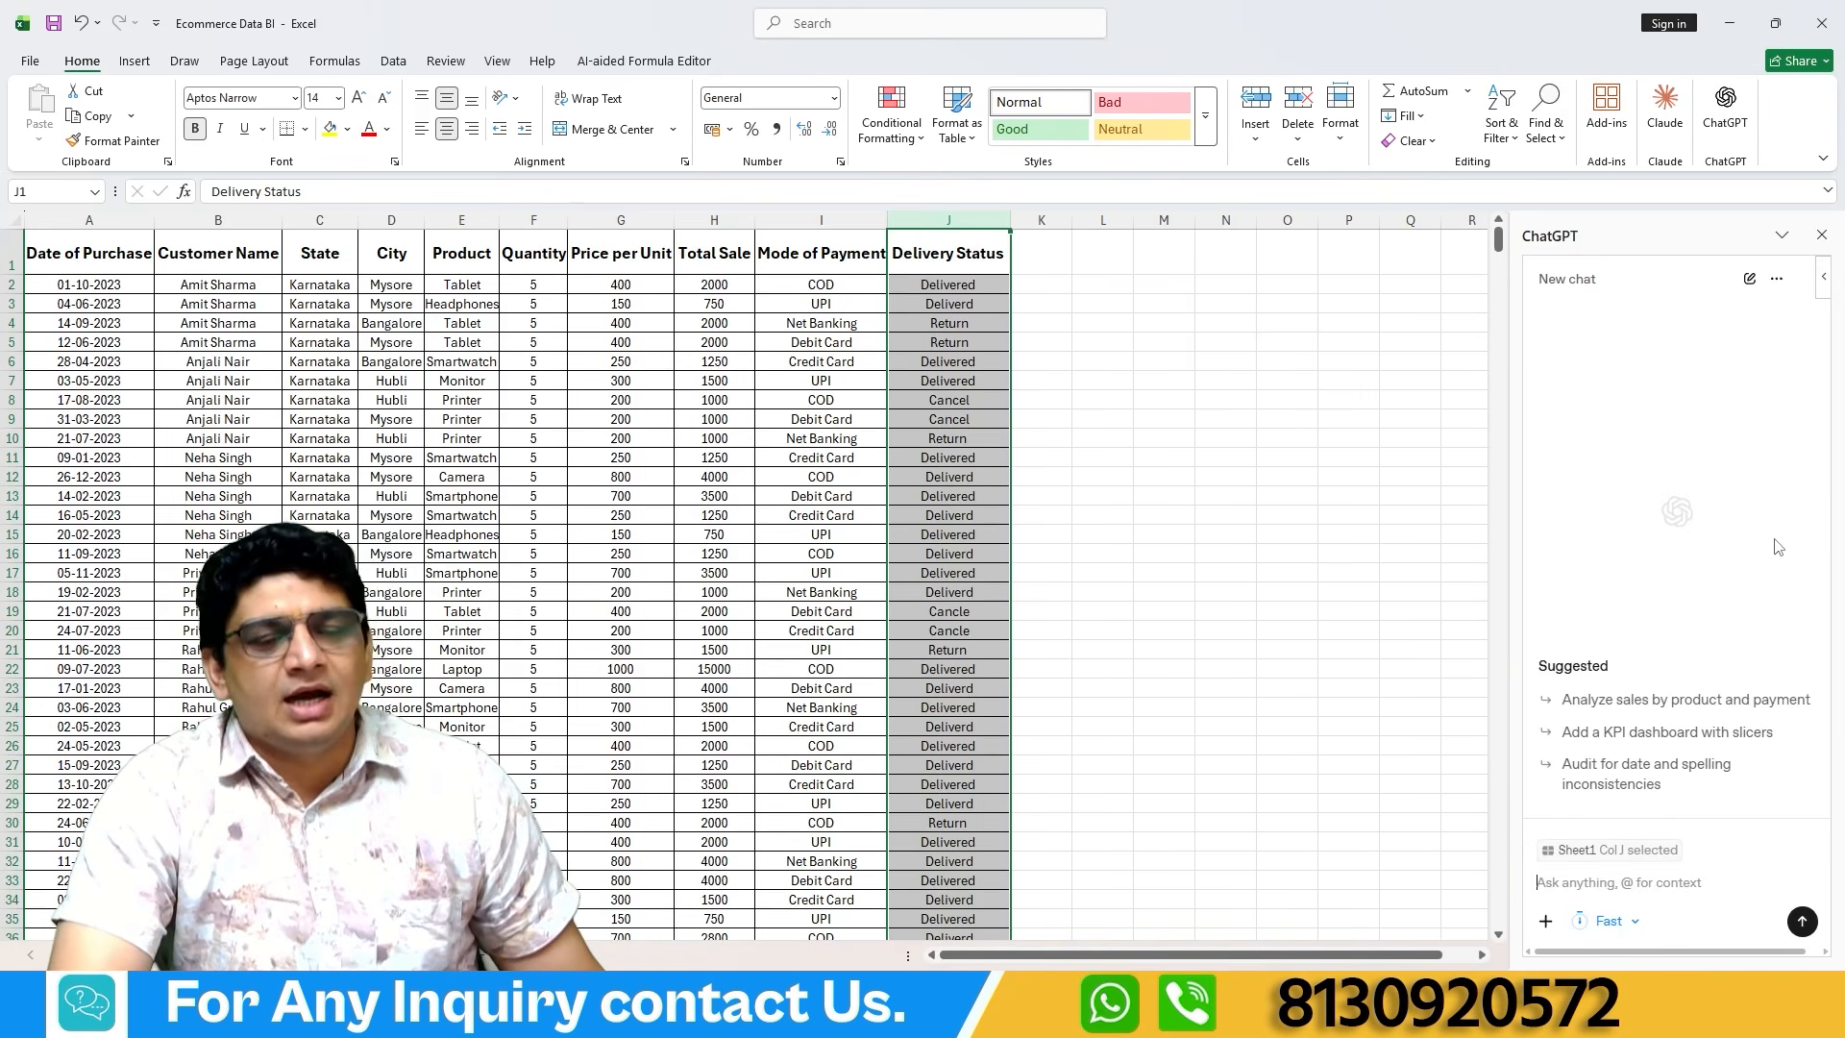
# Search the available add-ins for "chat gpt" and look through the matching entries.
pyautogui.click(1601, 137)
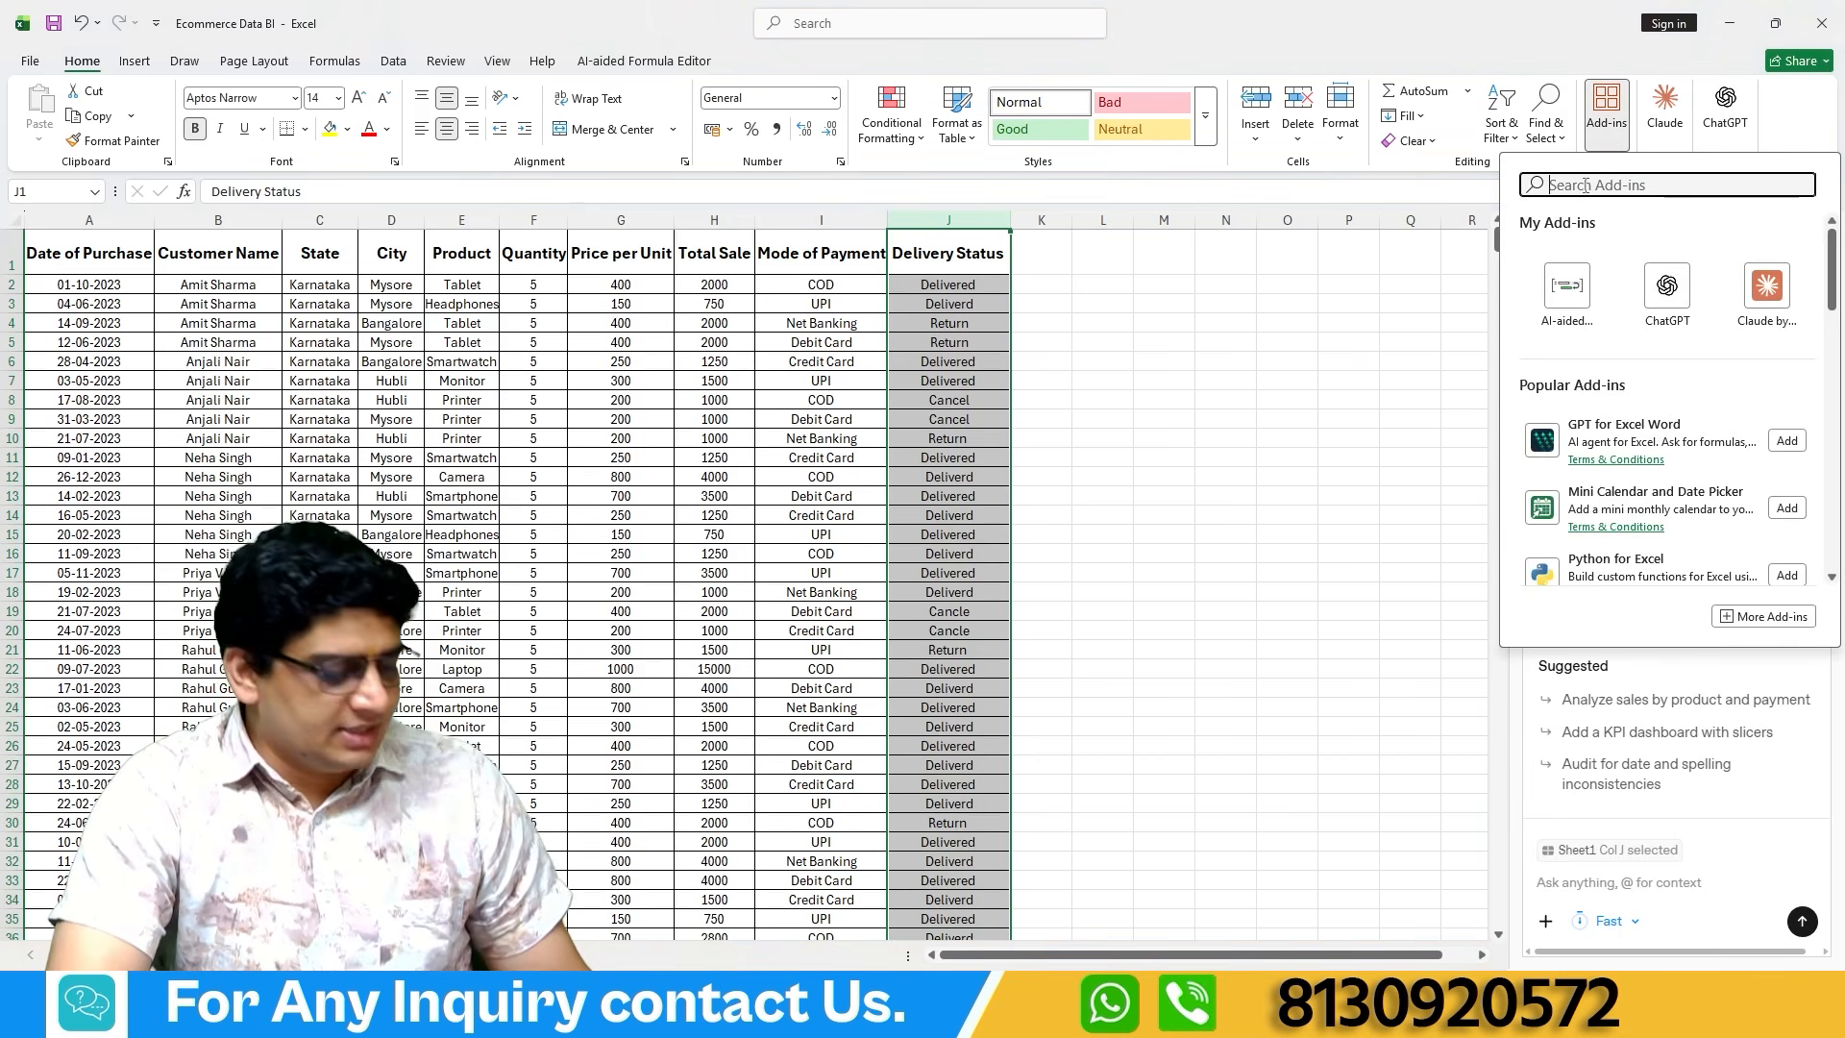
pyautogui.write('cht')
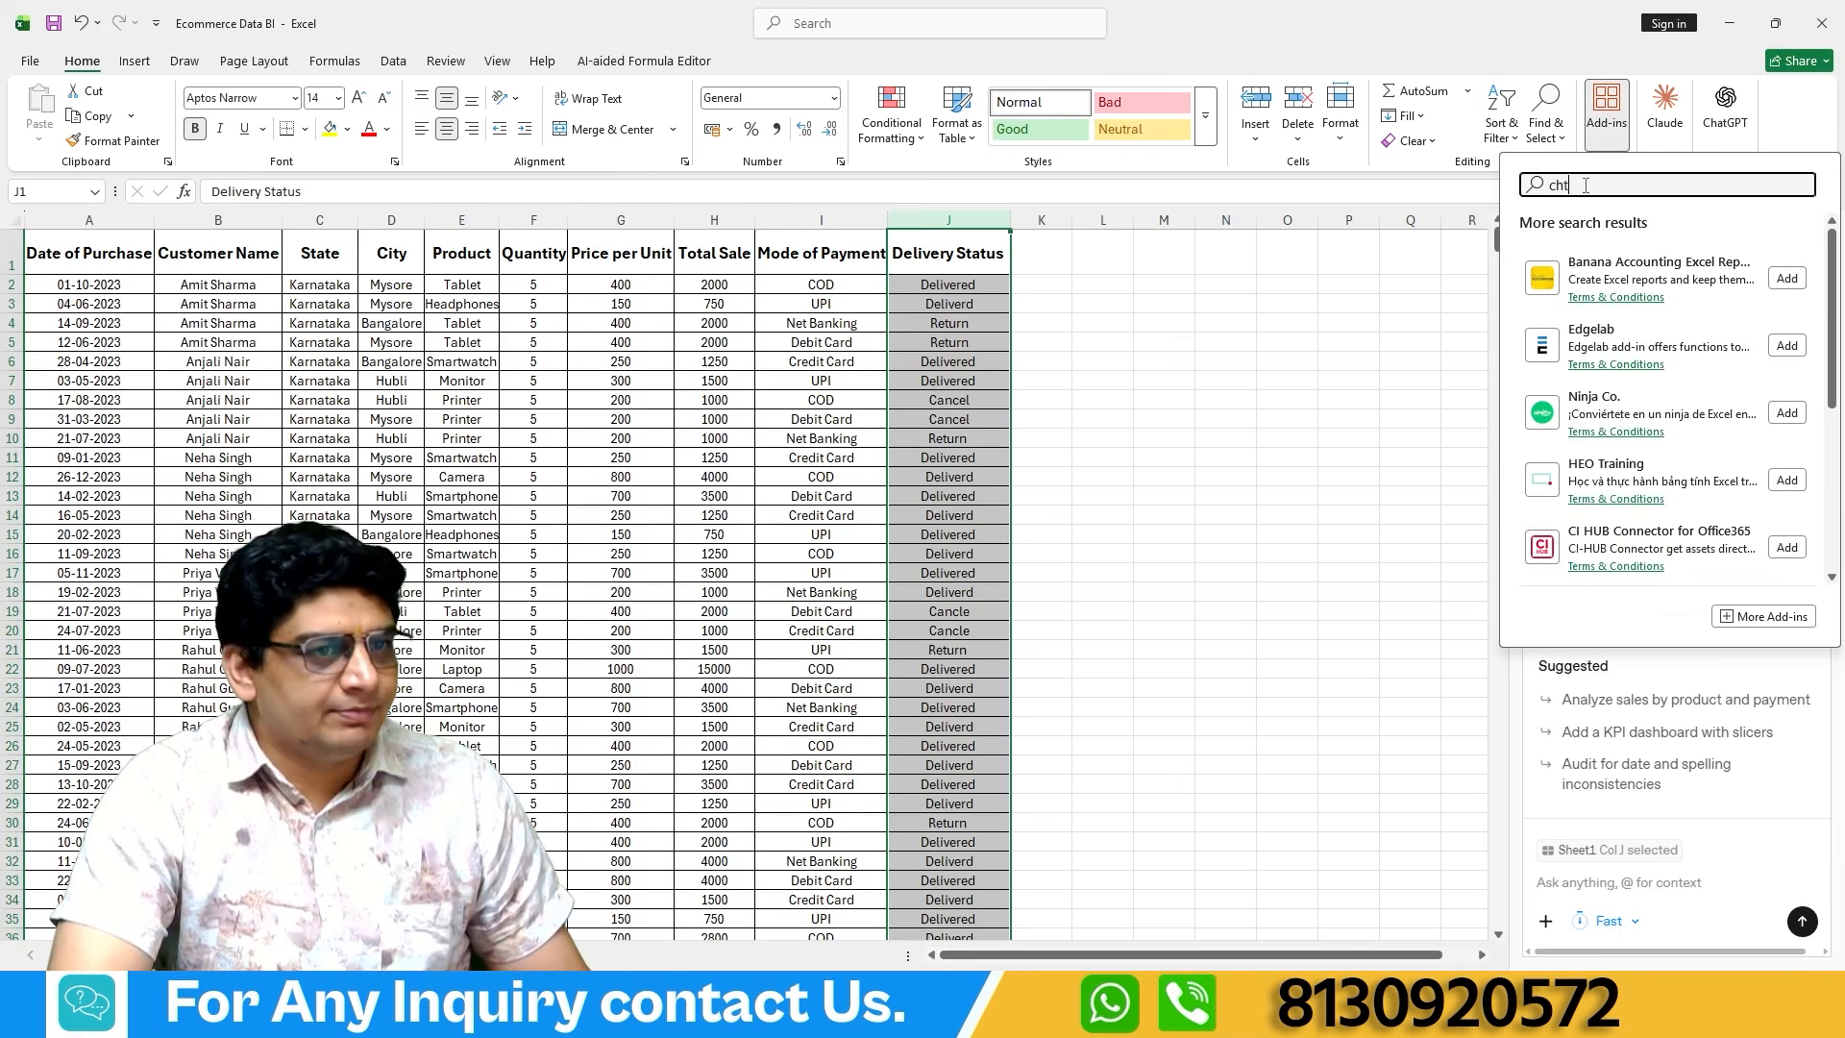
pyautogui.press('BackSpace')
pyautogui.write('at gp')
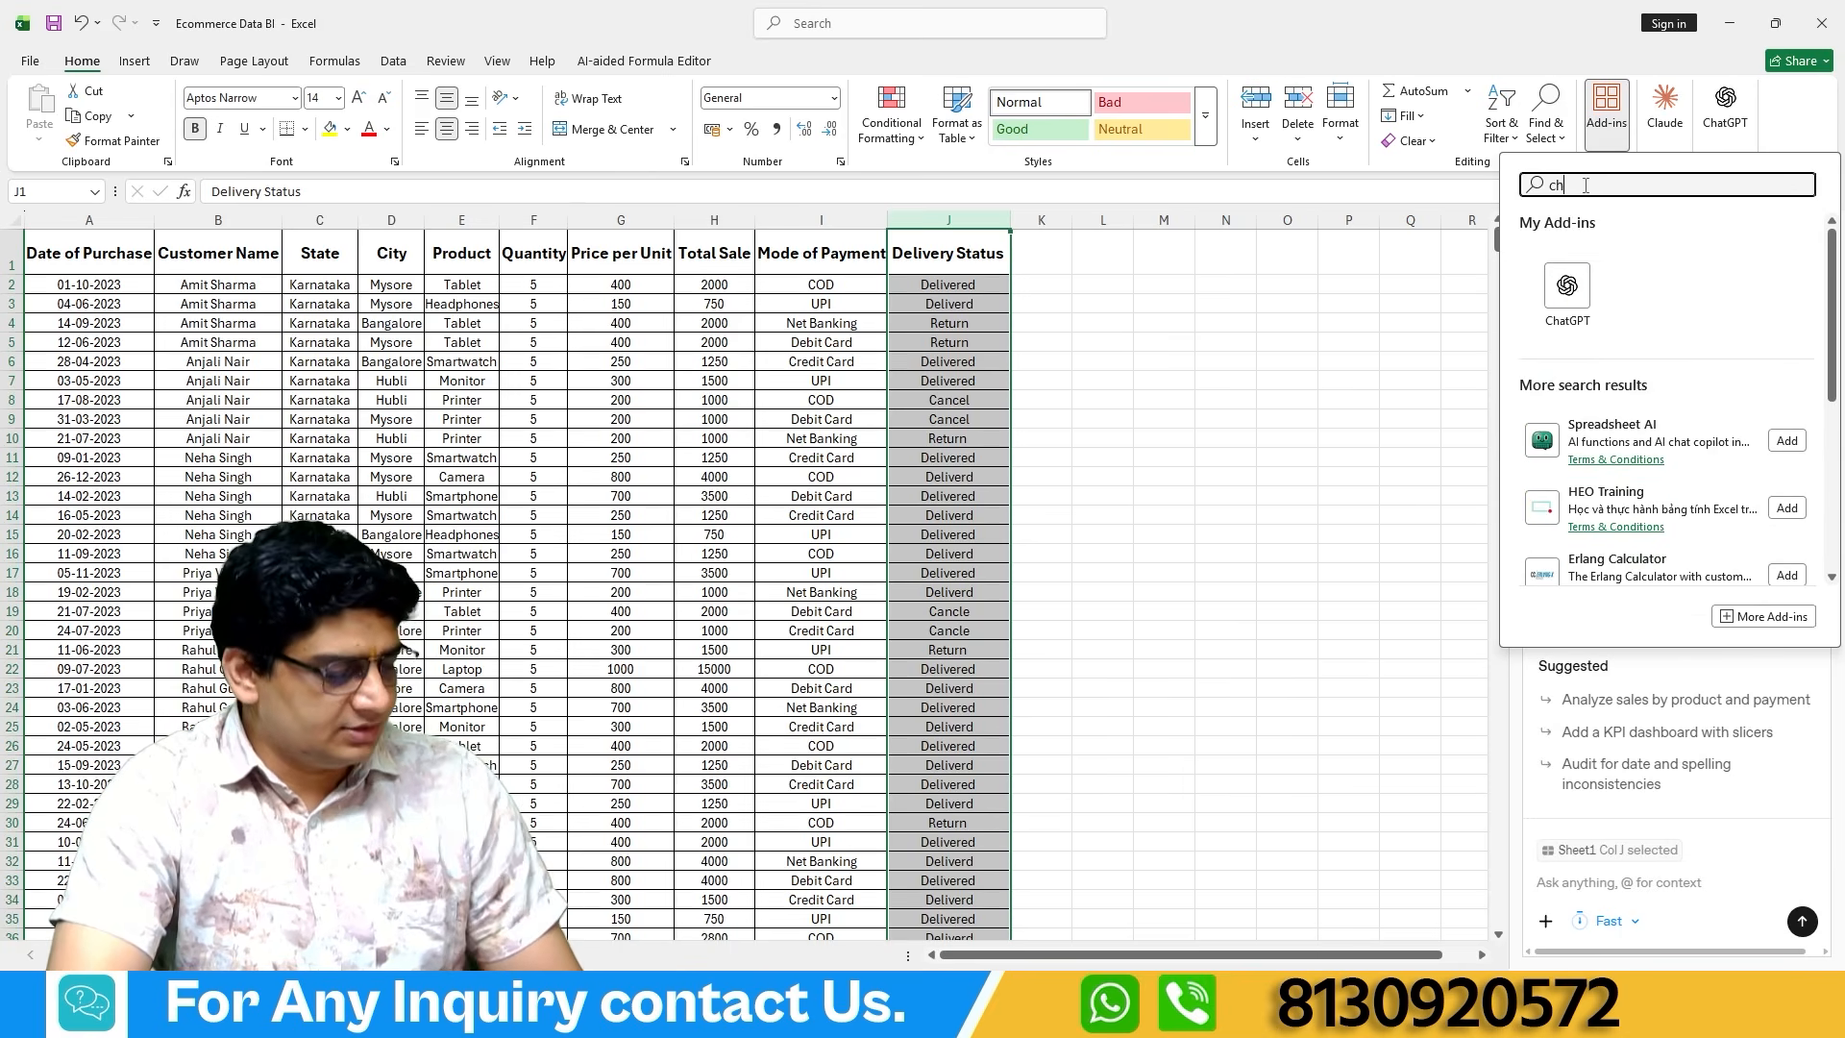
pyautogui.write('t')
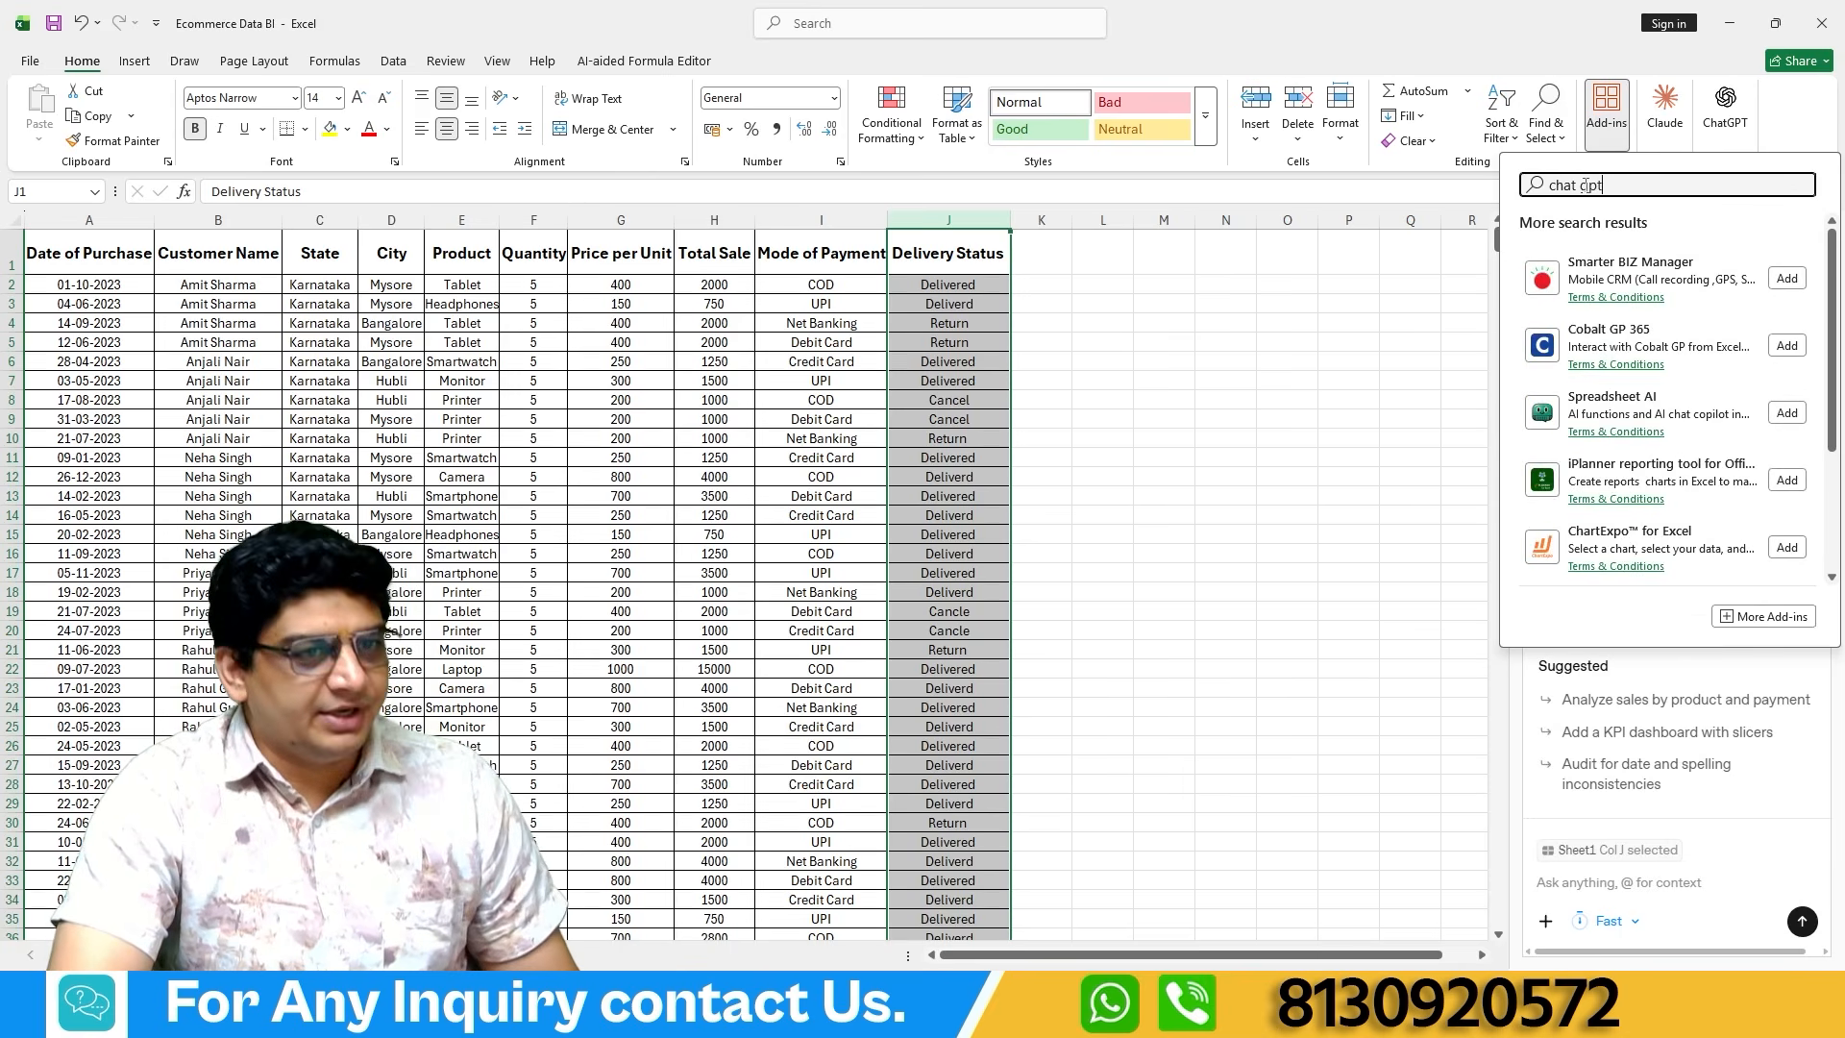
pyautogui.scroll(-1, 1622, 414)
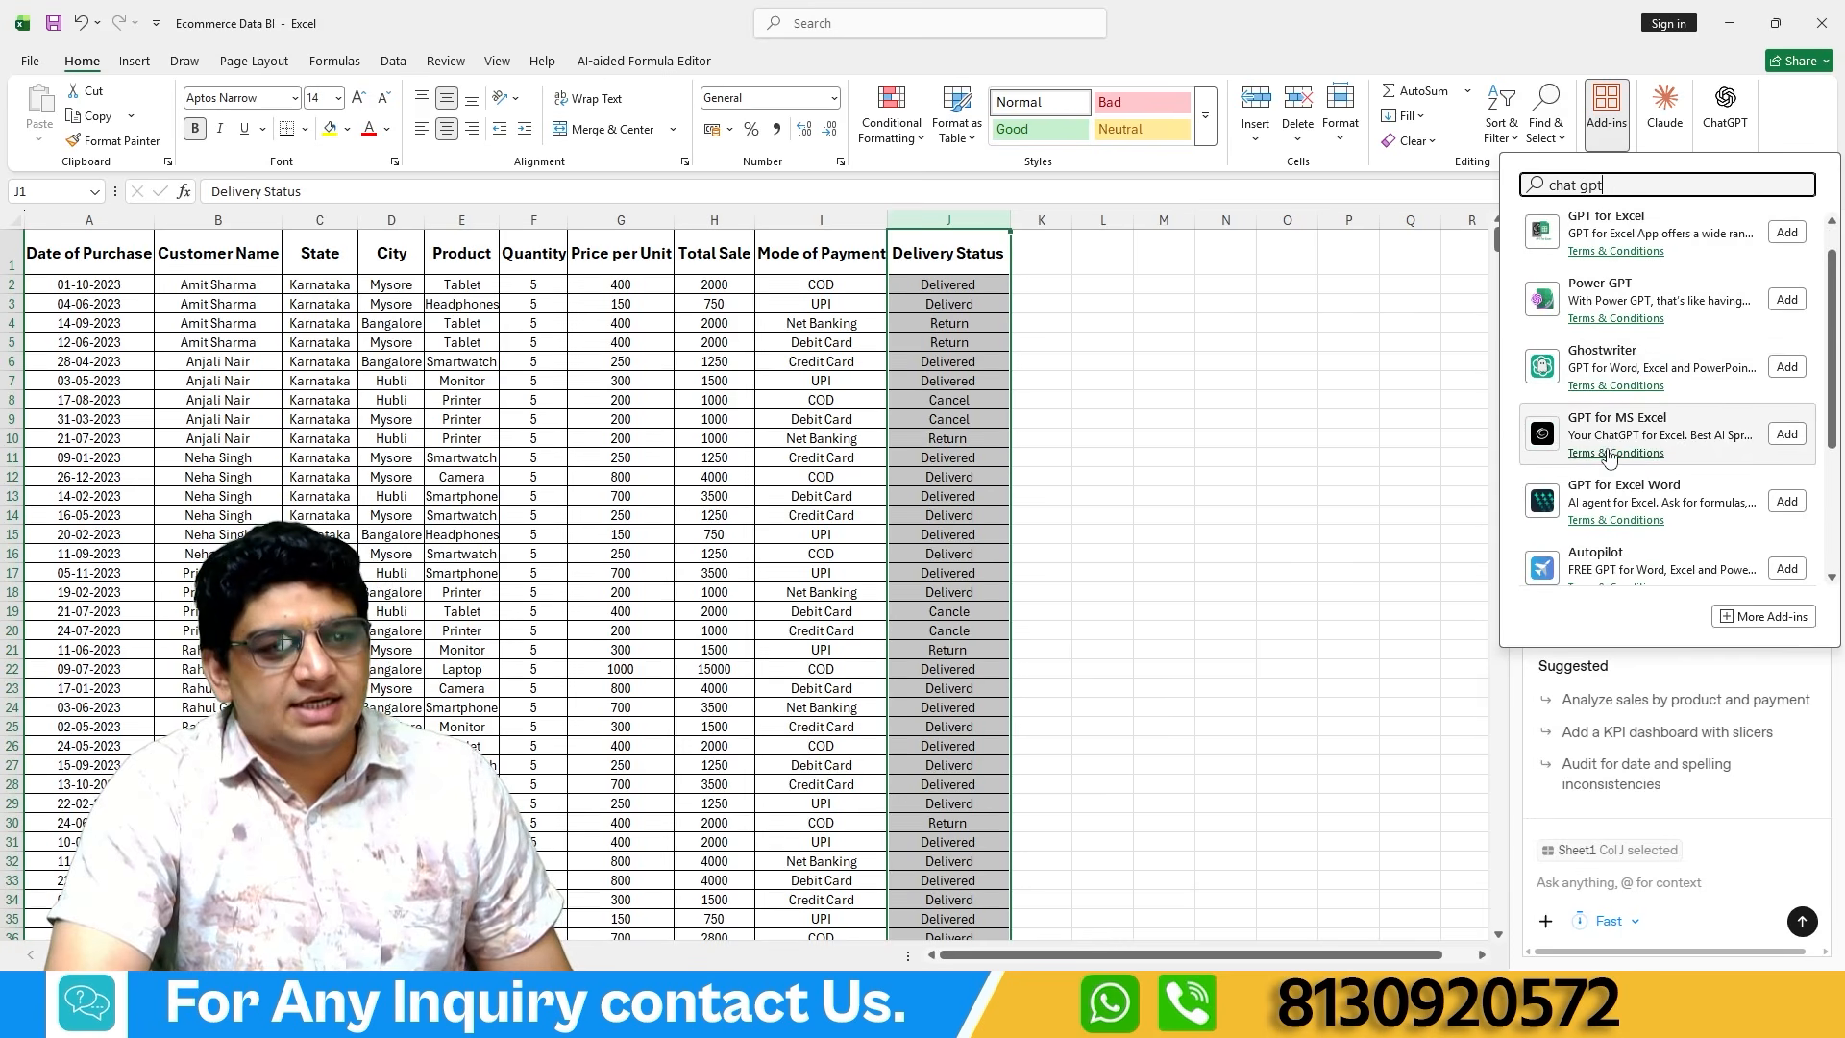
pyautogui.scroll(1, 1622, 490)
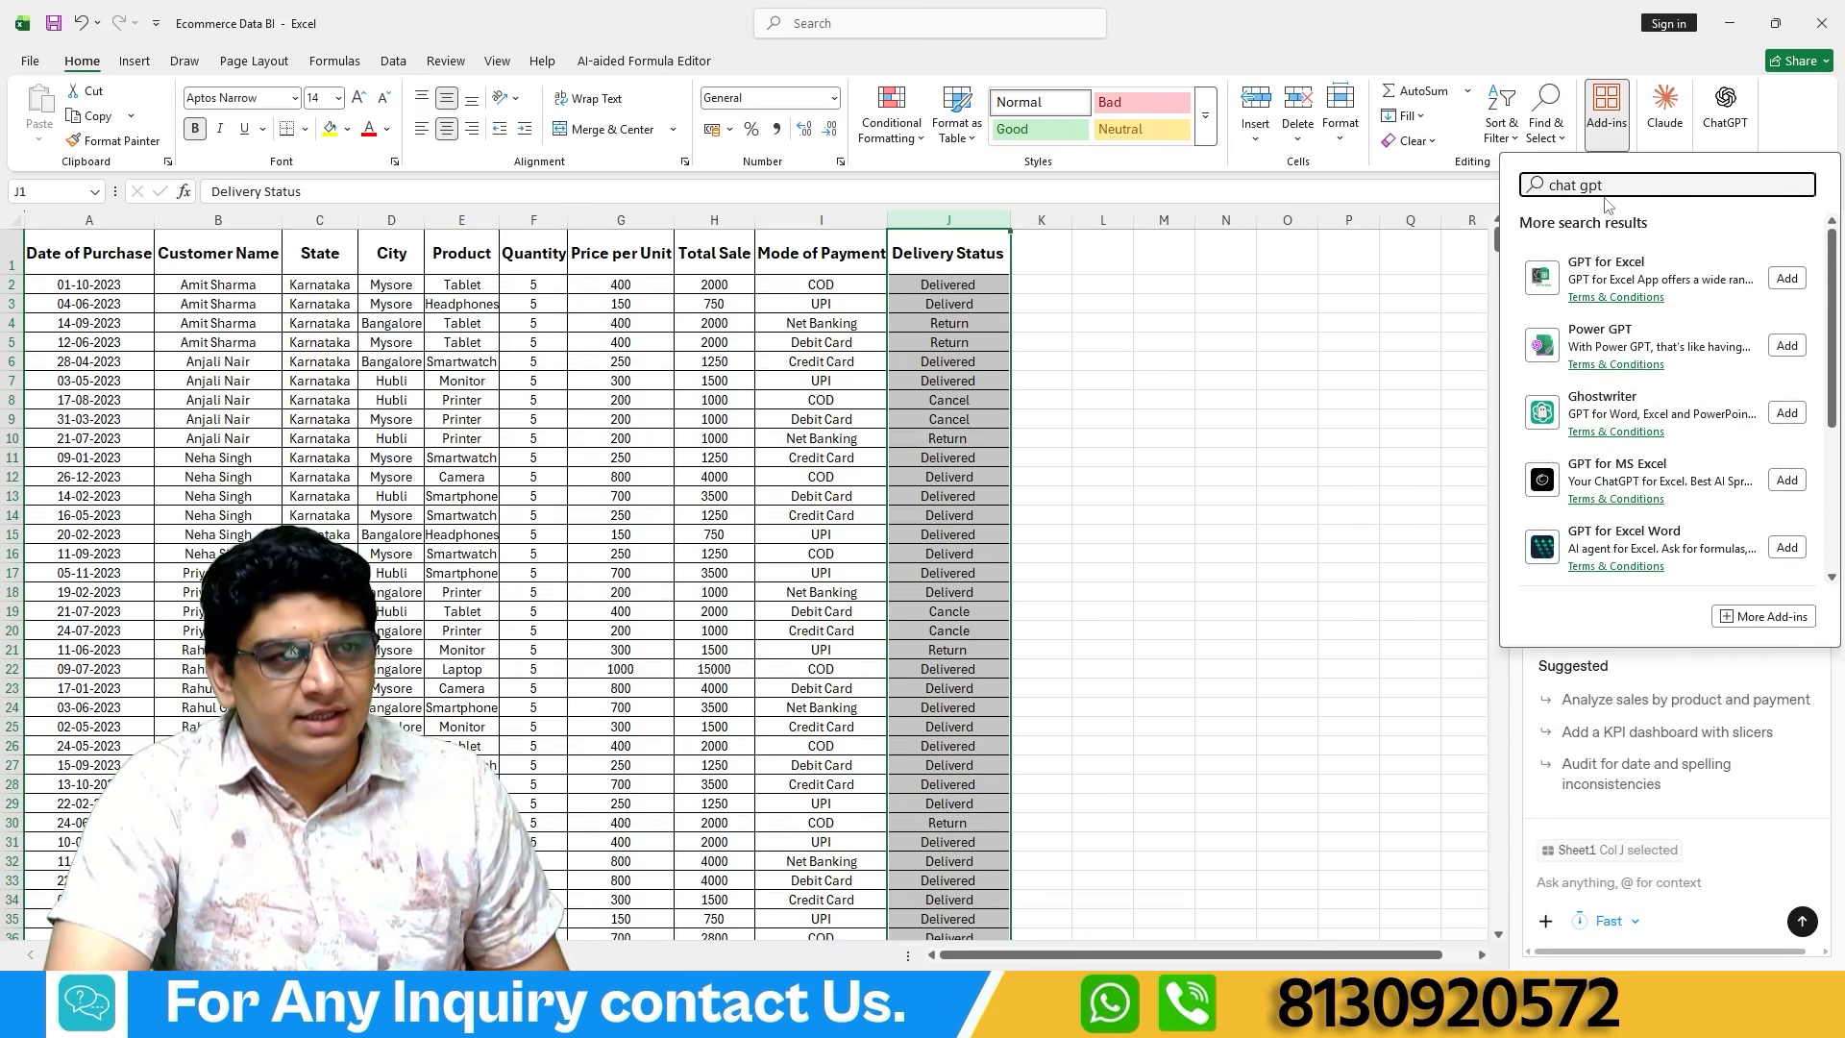
# With cell R5 selected as the output location, ask ChatGPT for the "sum of total sale".
pyautogui.click(1462, 344)
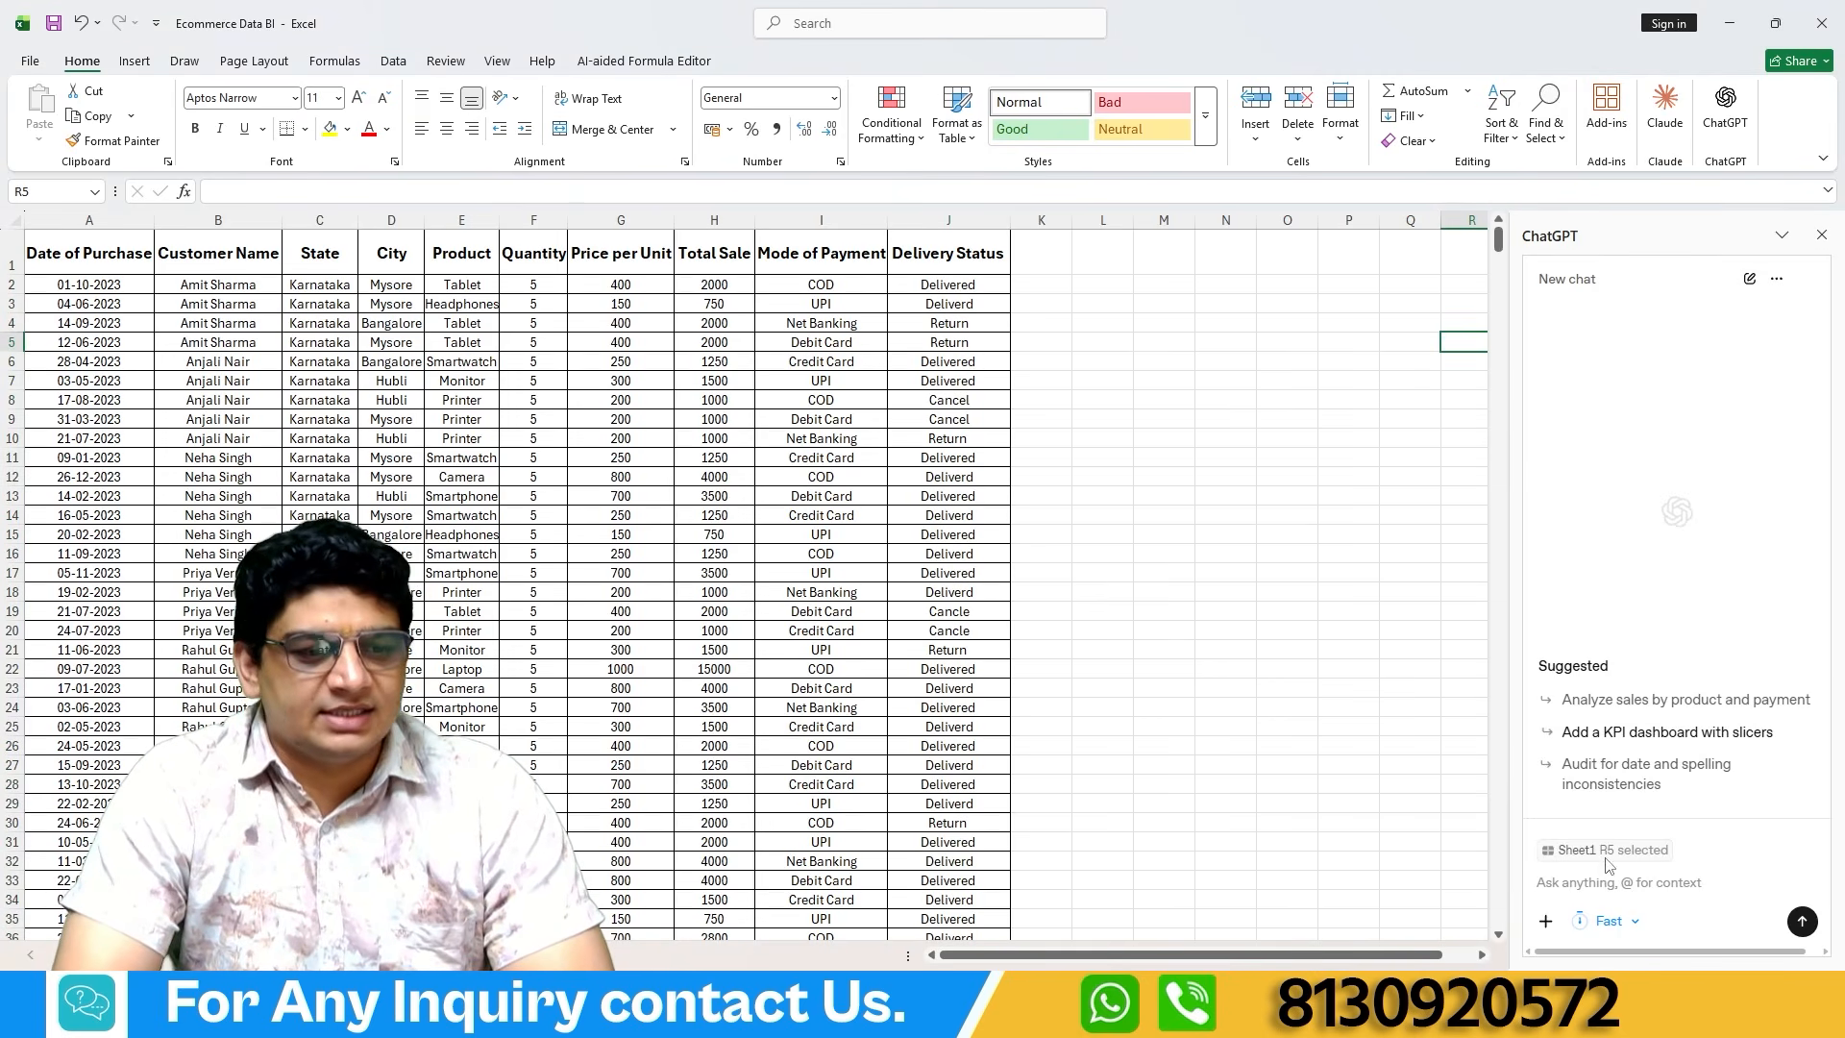
pyautogui.click(1594, 897)
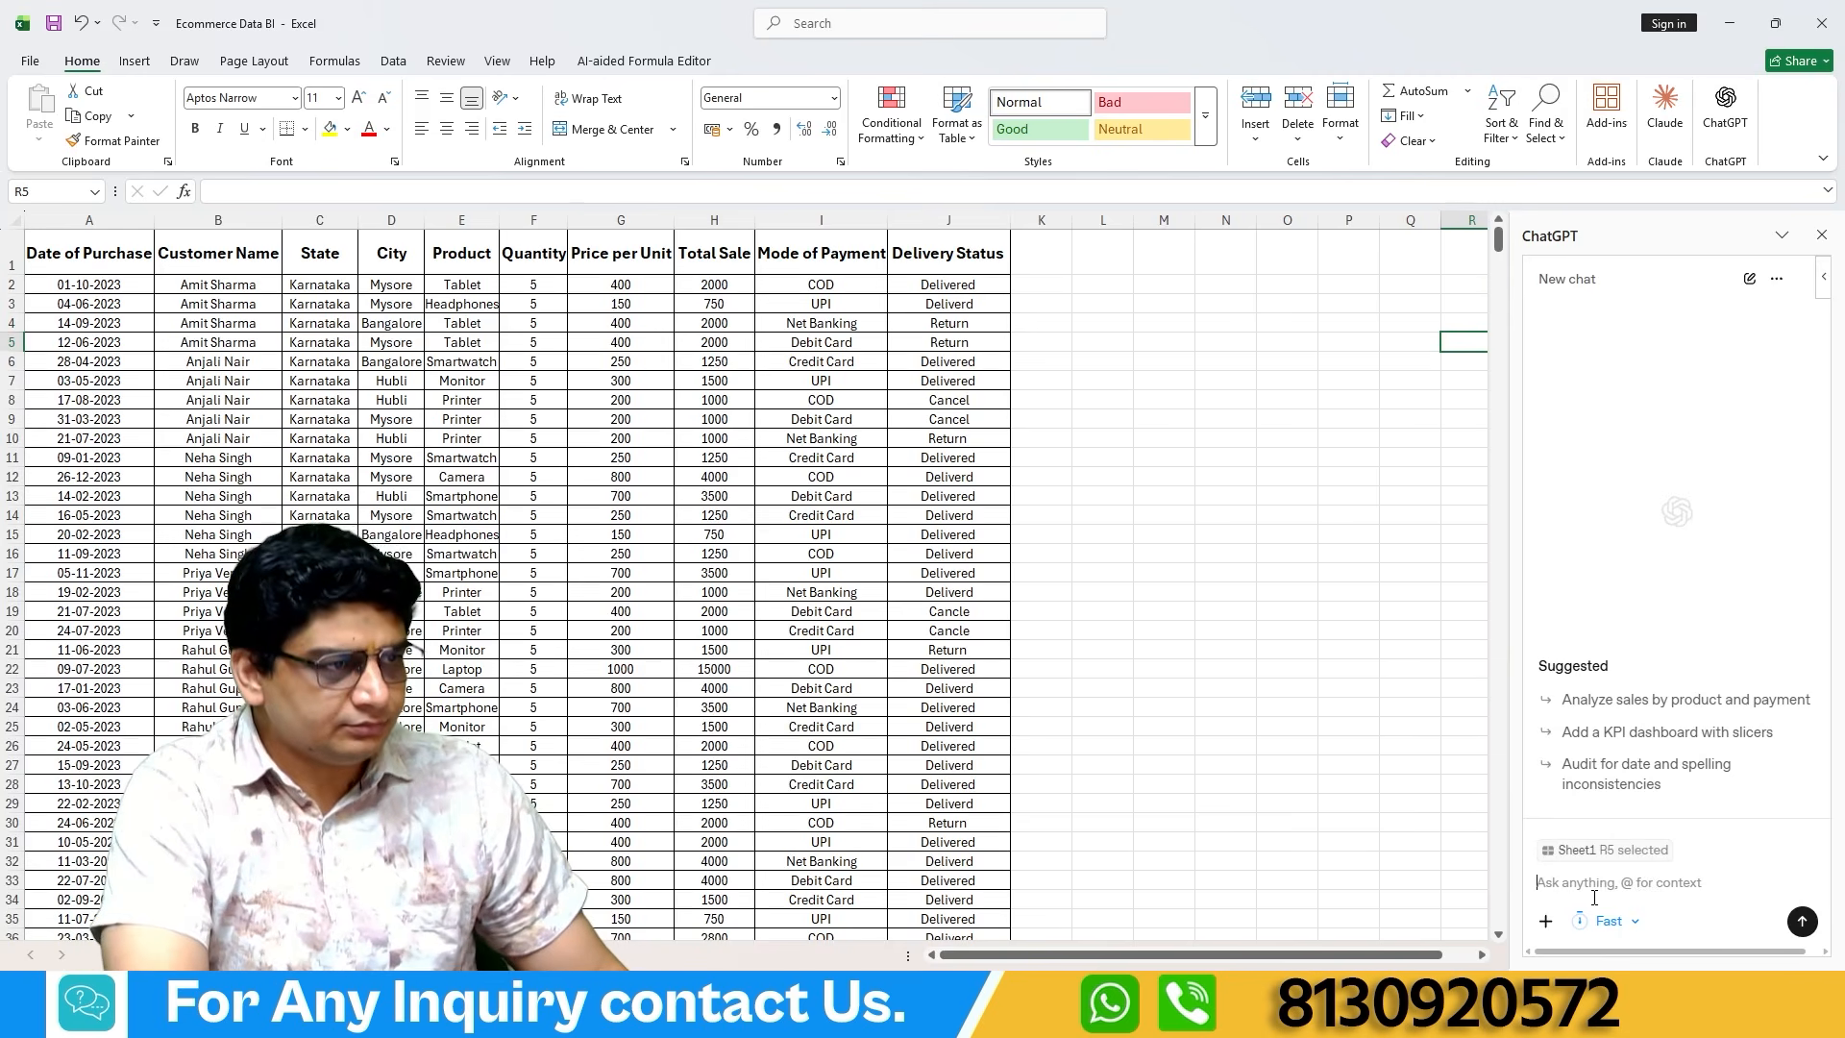
pyautogui.write('sum of')
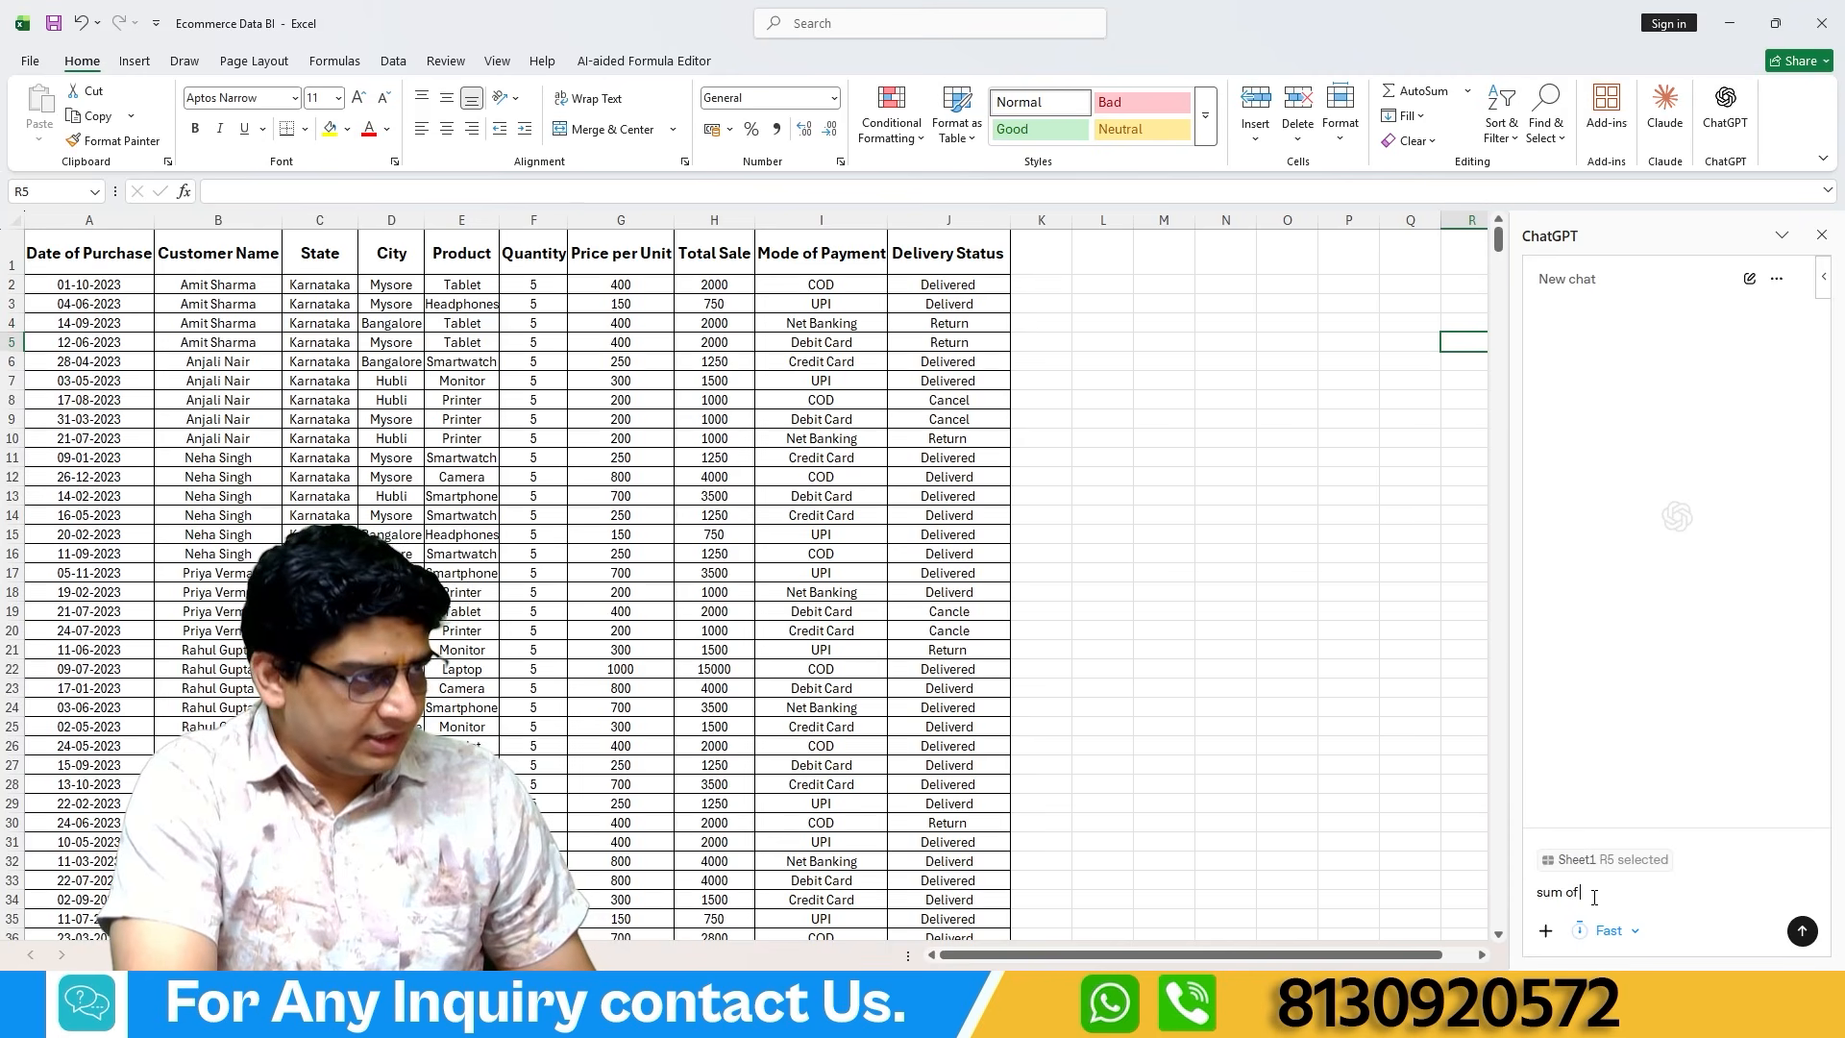
pyautogui.write(' total')
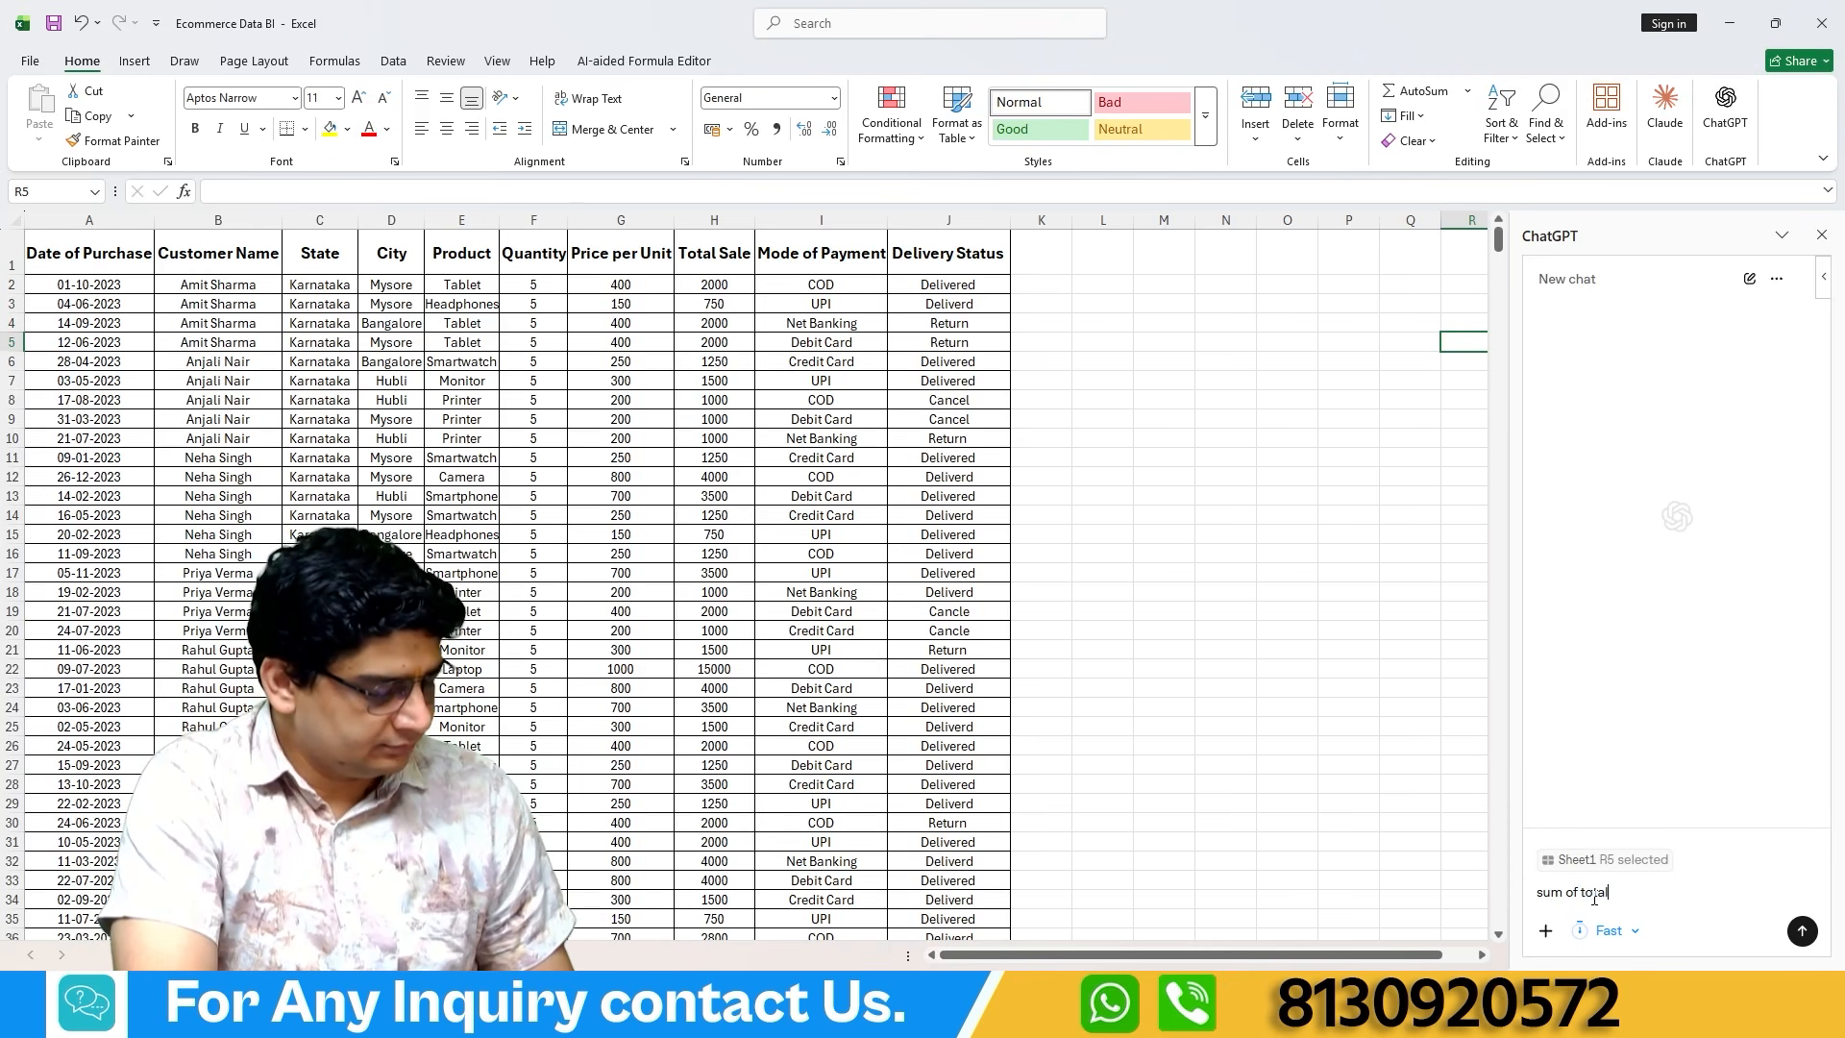
pyautogui.write(' sale')
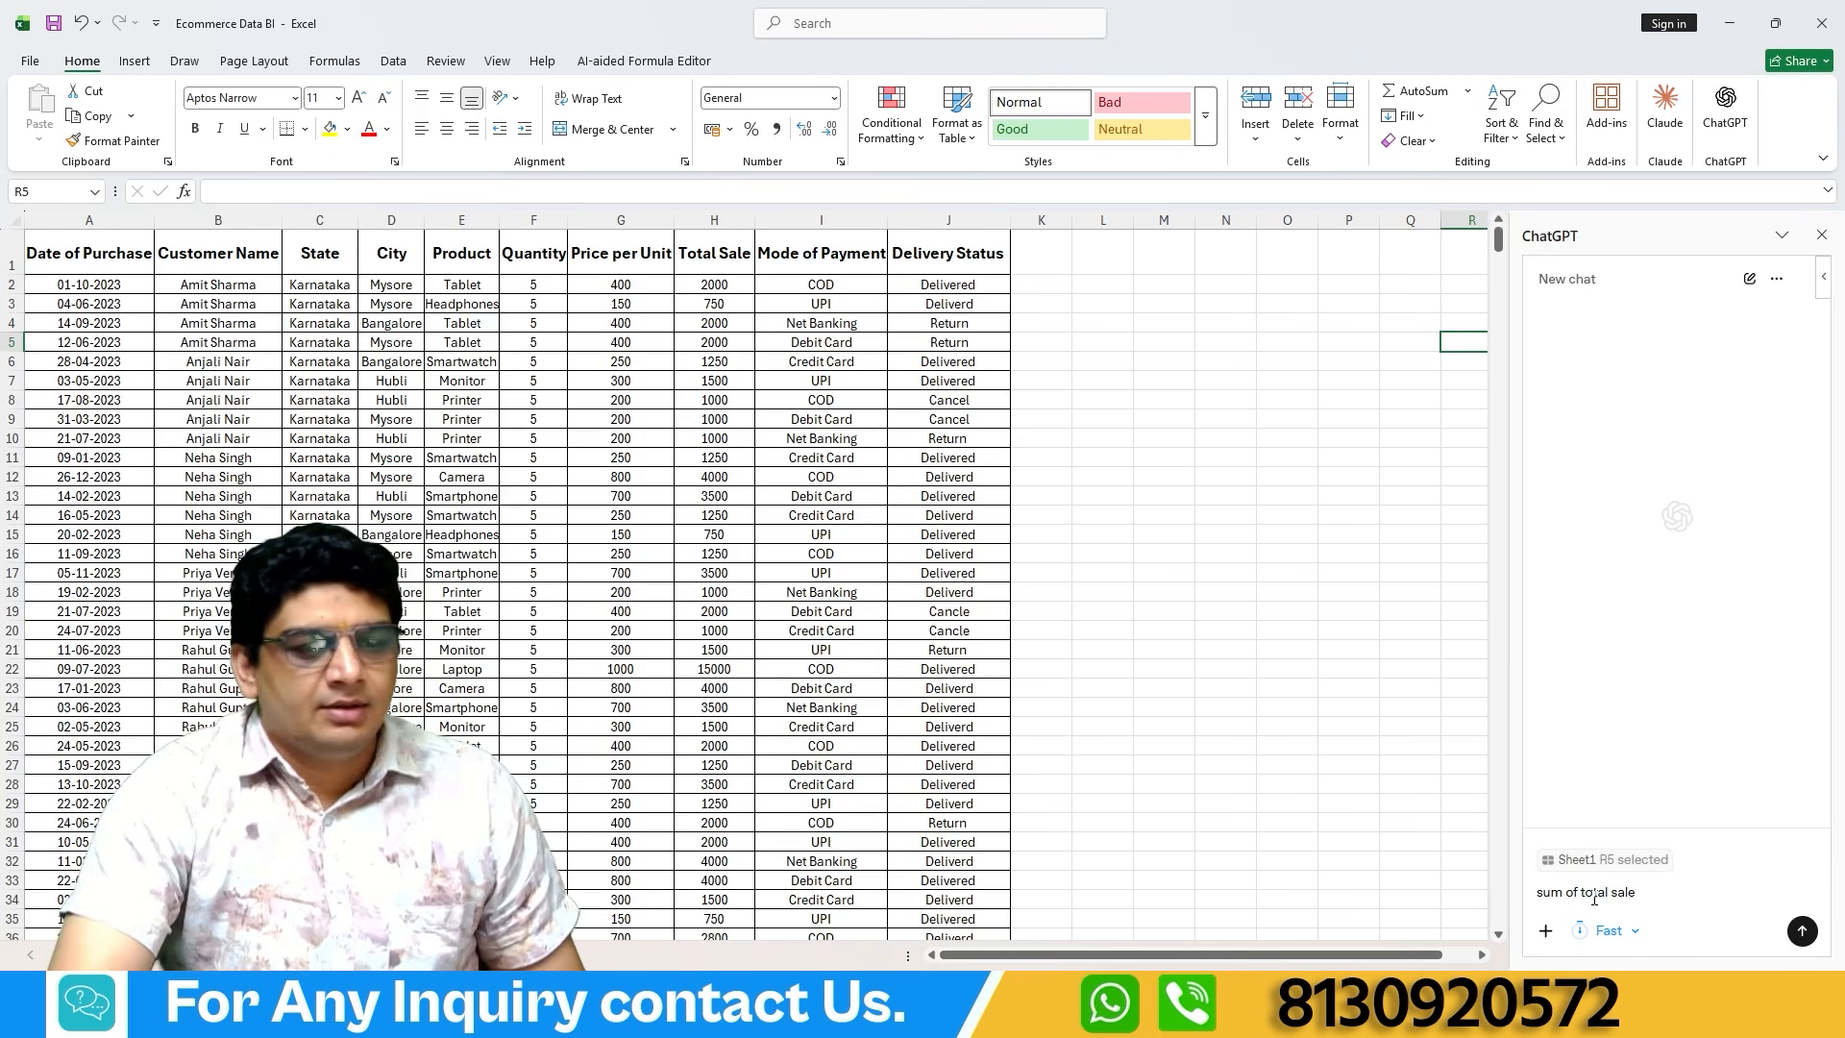
pyautogui.click(1797, 933)
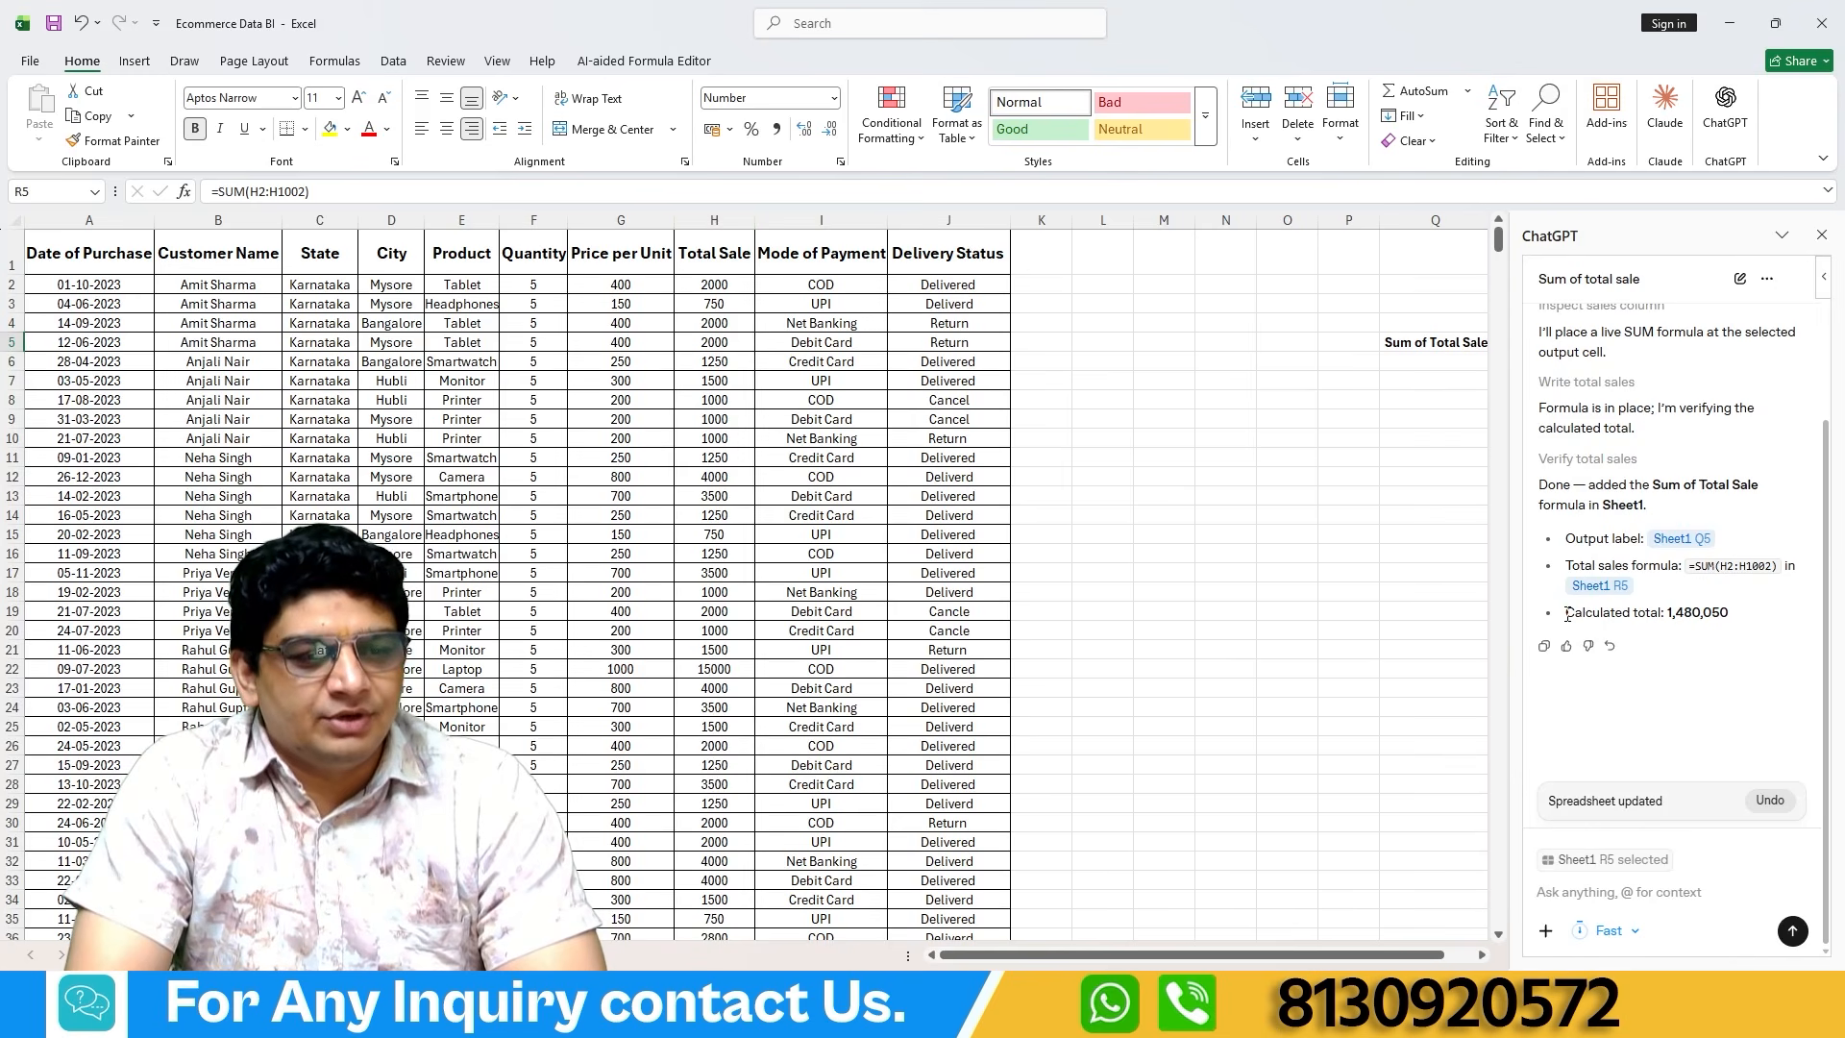
# Copy the formula =SUM(H2:H1002) from ChatGPT's reply.
pyautogui.moveTo(1568, 614); pyautogui.dragTo(1682, 614)
pyautogui.click(1671, 618)
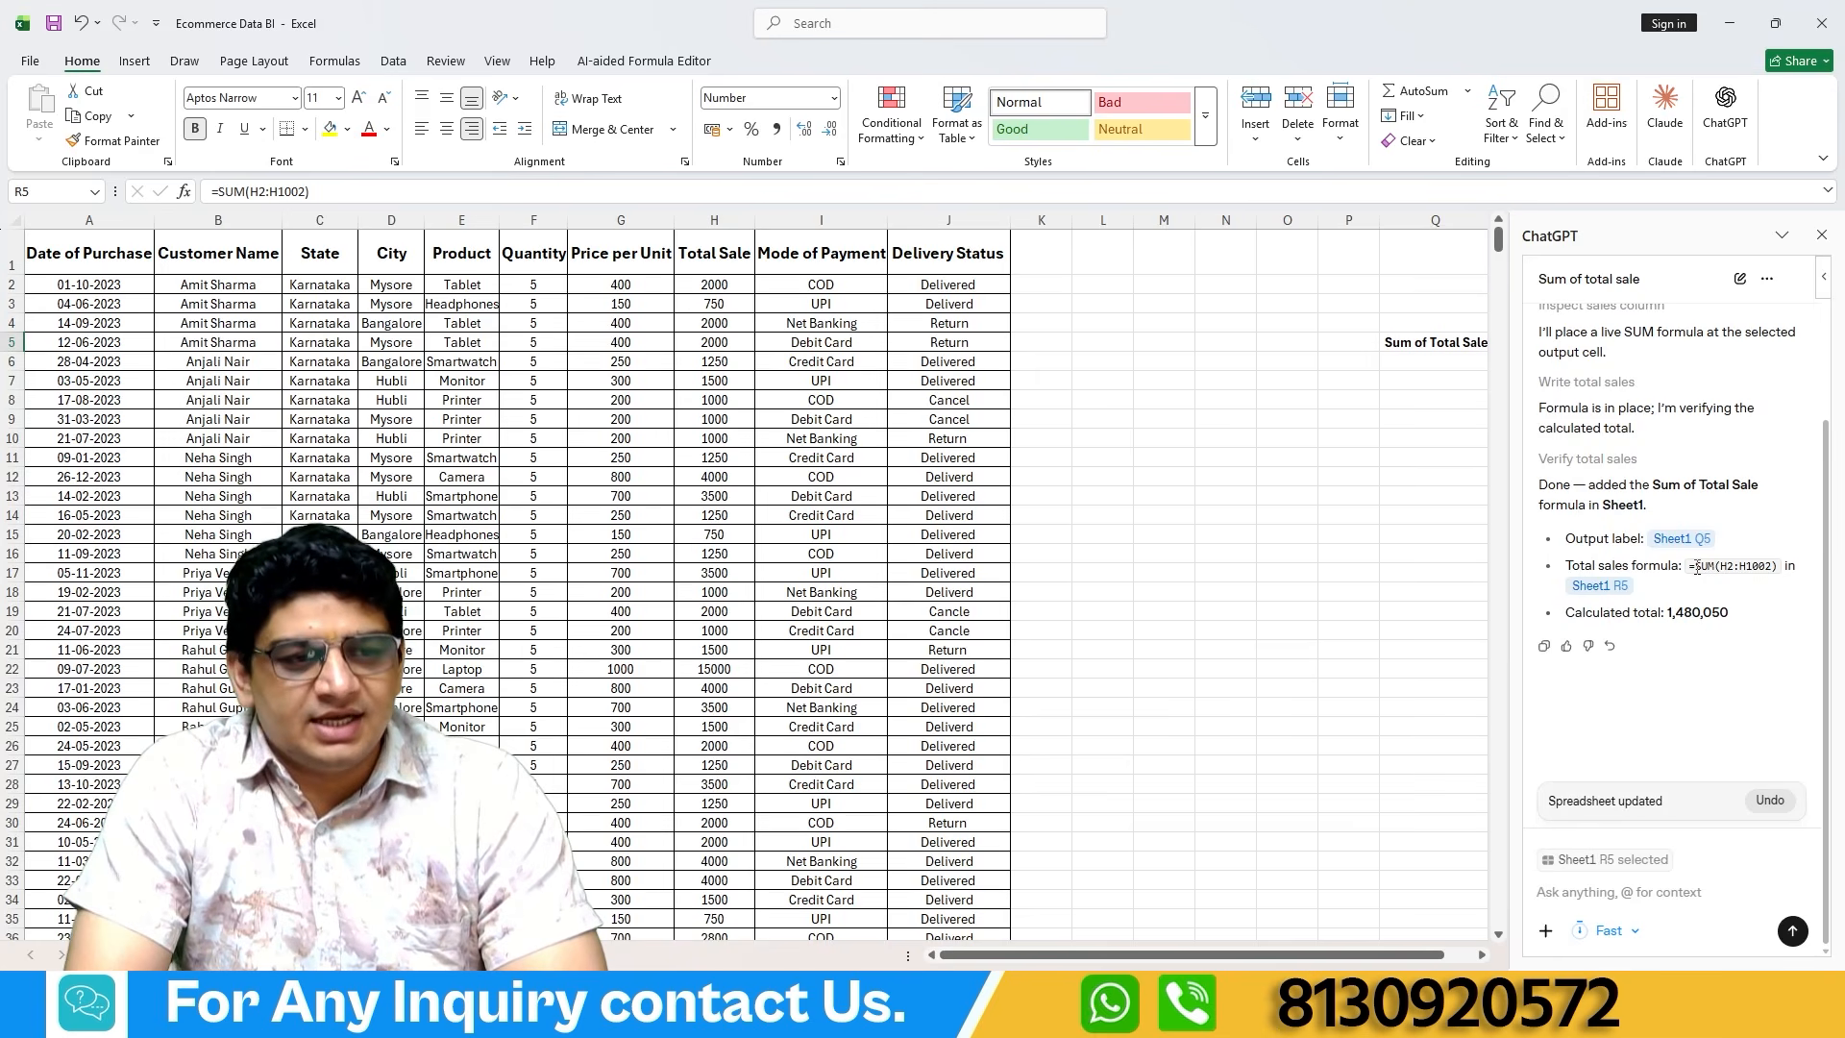
pyautogui.moveTo(1692, 567); pyautogui.dragTo(1766, 555)
pyautogui.doubleClick(1739, 567)
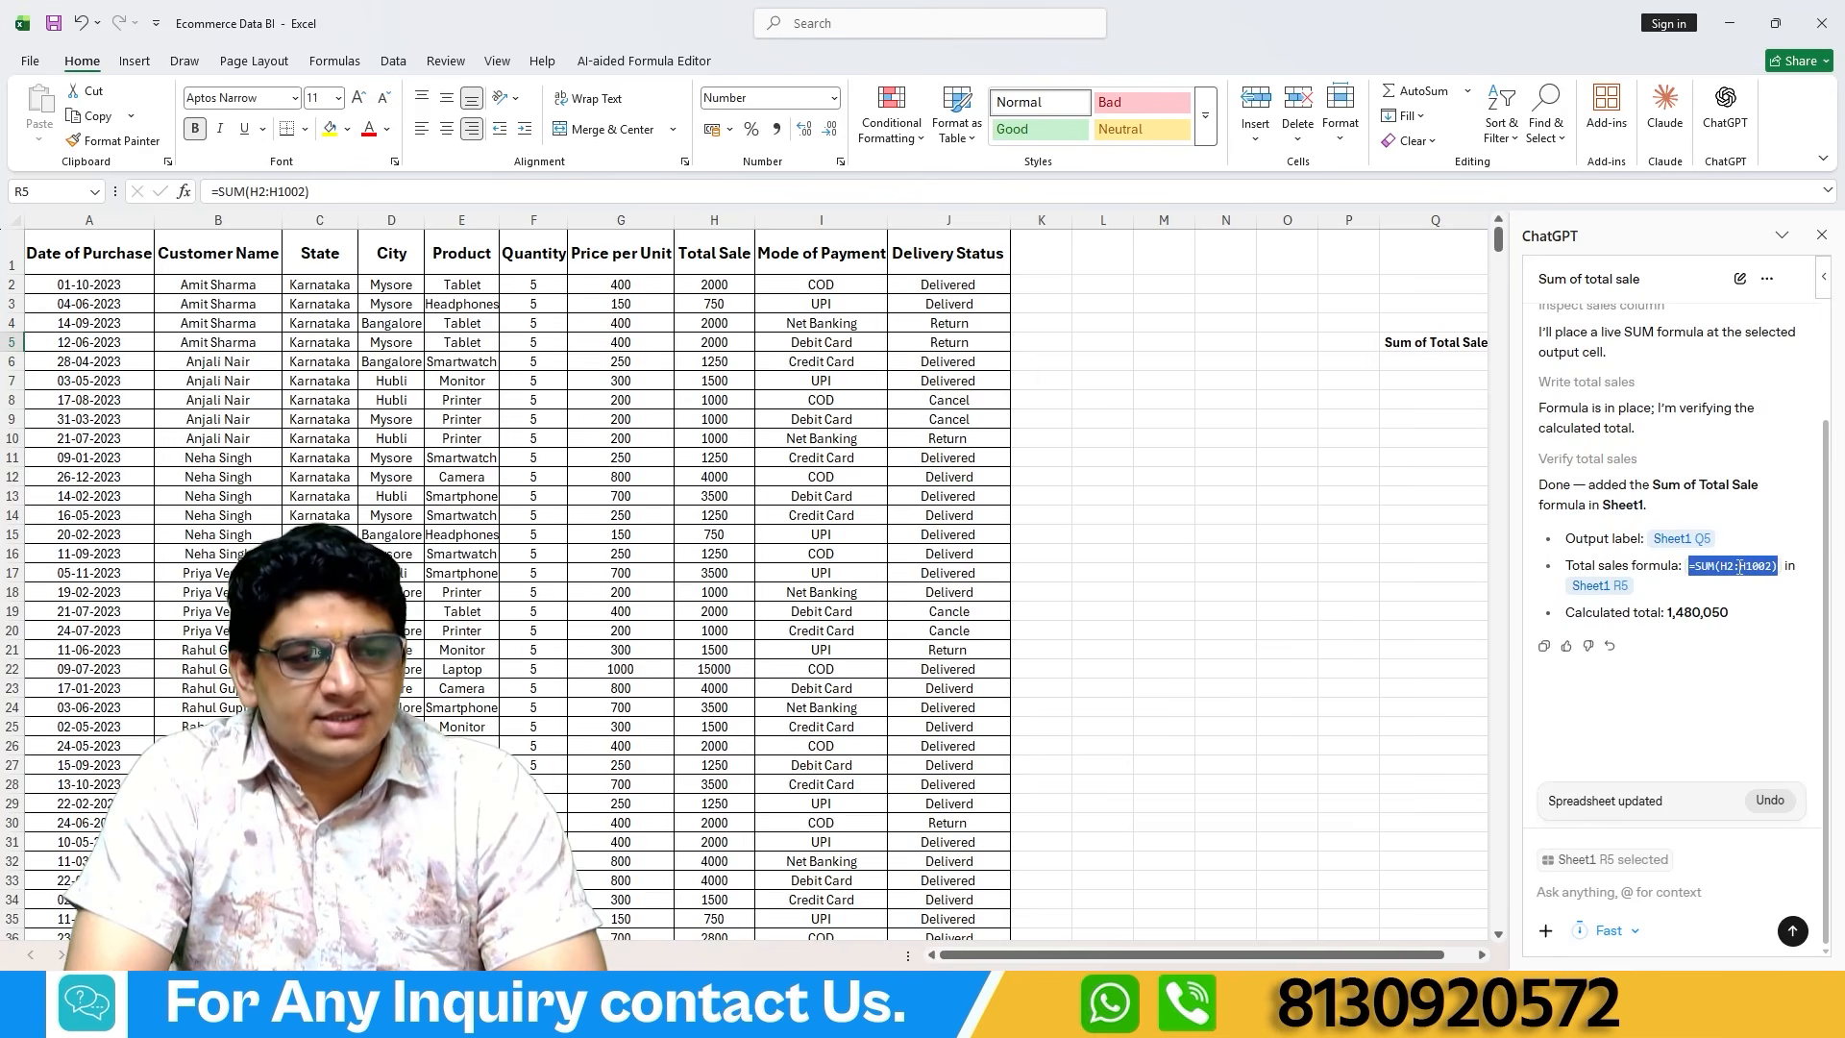
pyautogui.rightClick(1737, 577)
pyautogui.click(1668, 586)
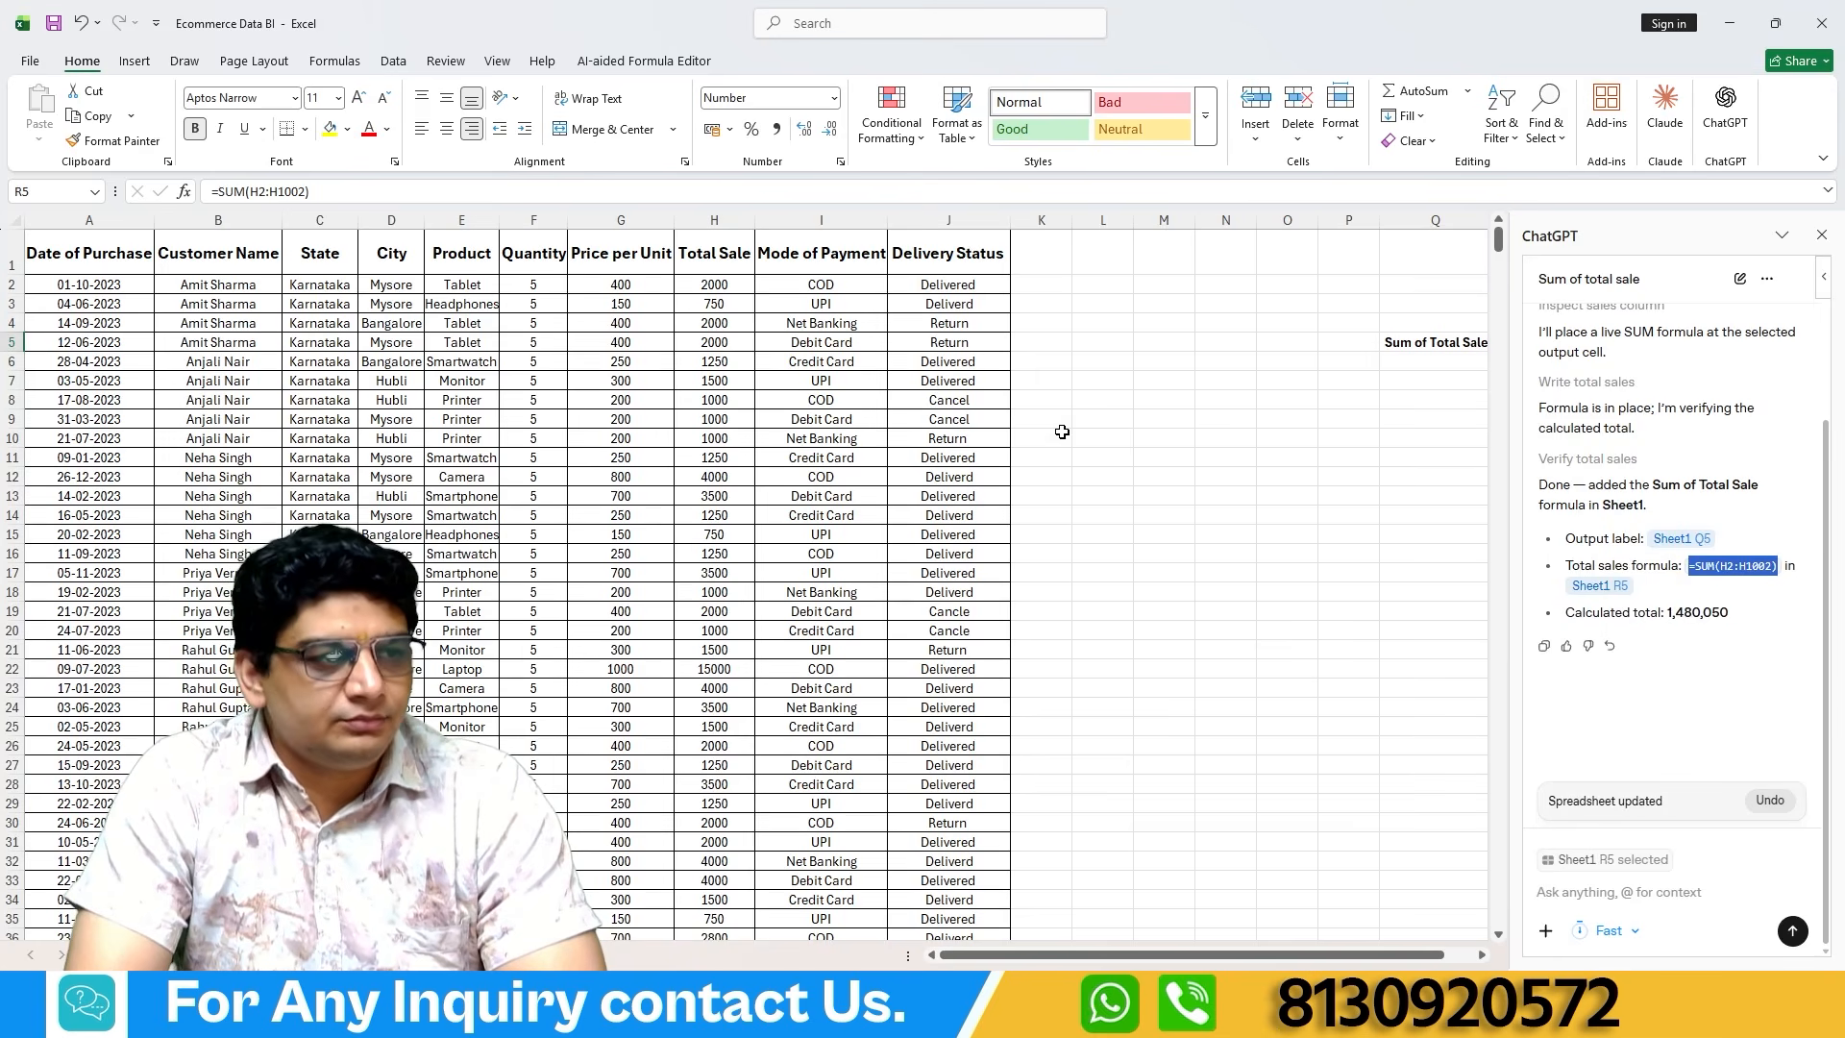
# Examine the Sum of Total Sale label and its result in cells Q5:R5.
pyautogui.click(1102, 362)
pyautogui.moveTo(1355, 956); pyautogui.dragTo(1383, 956)
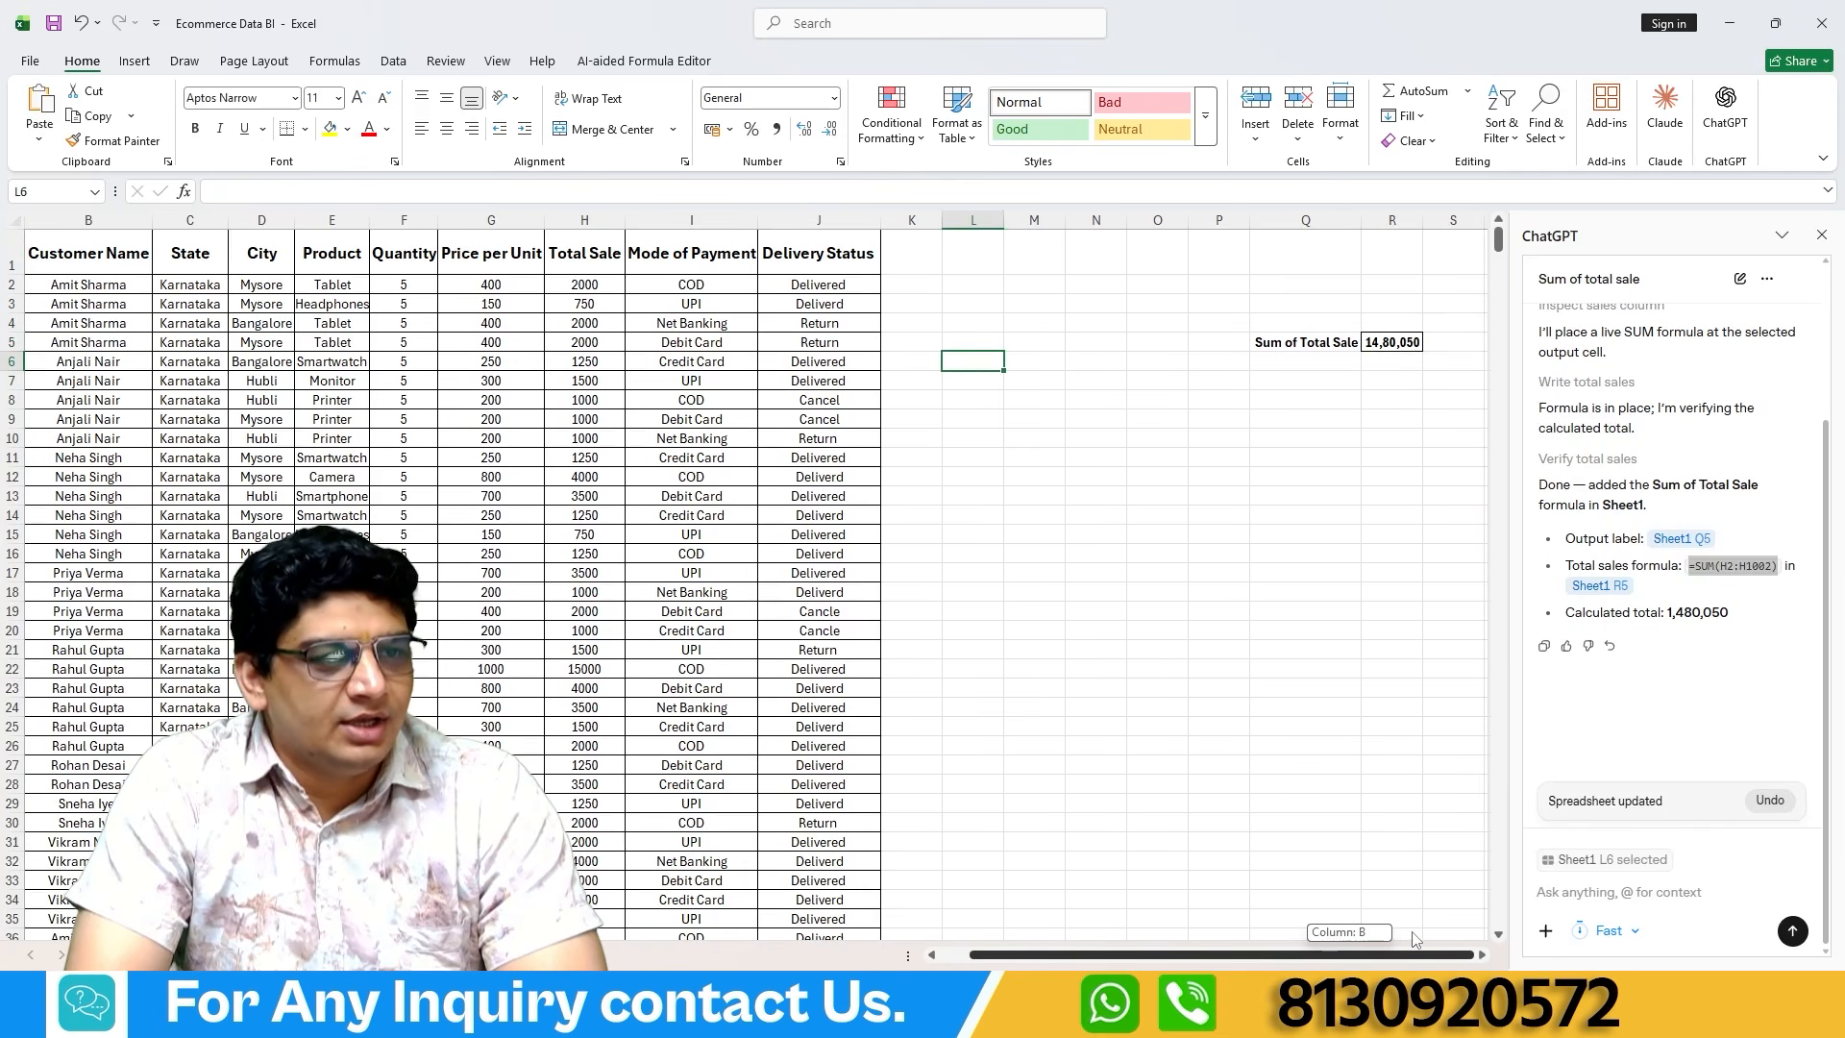
pyautogui.moveTo(1300, 348); pyautogui.dragTo(1388, 346)
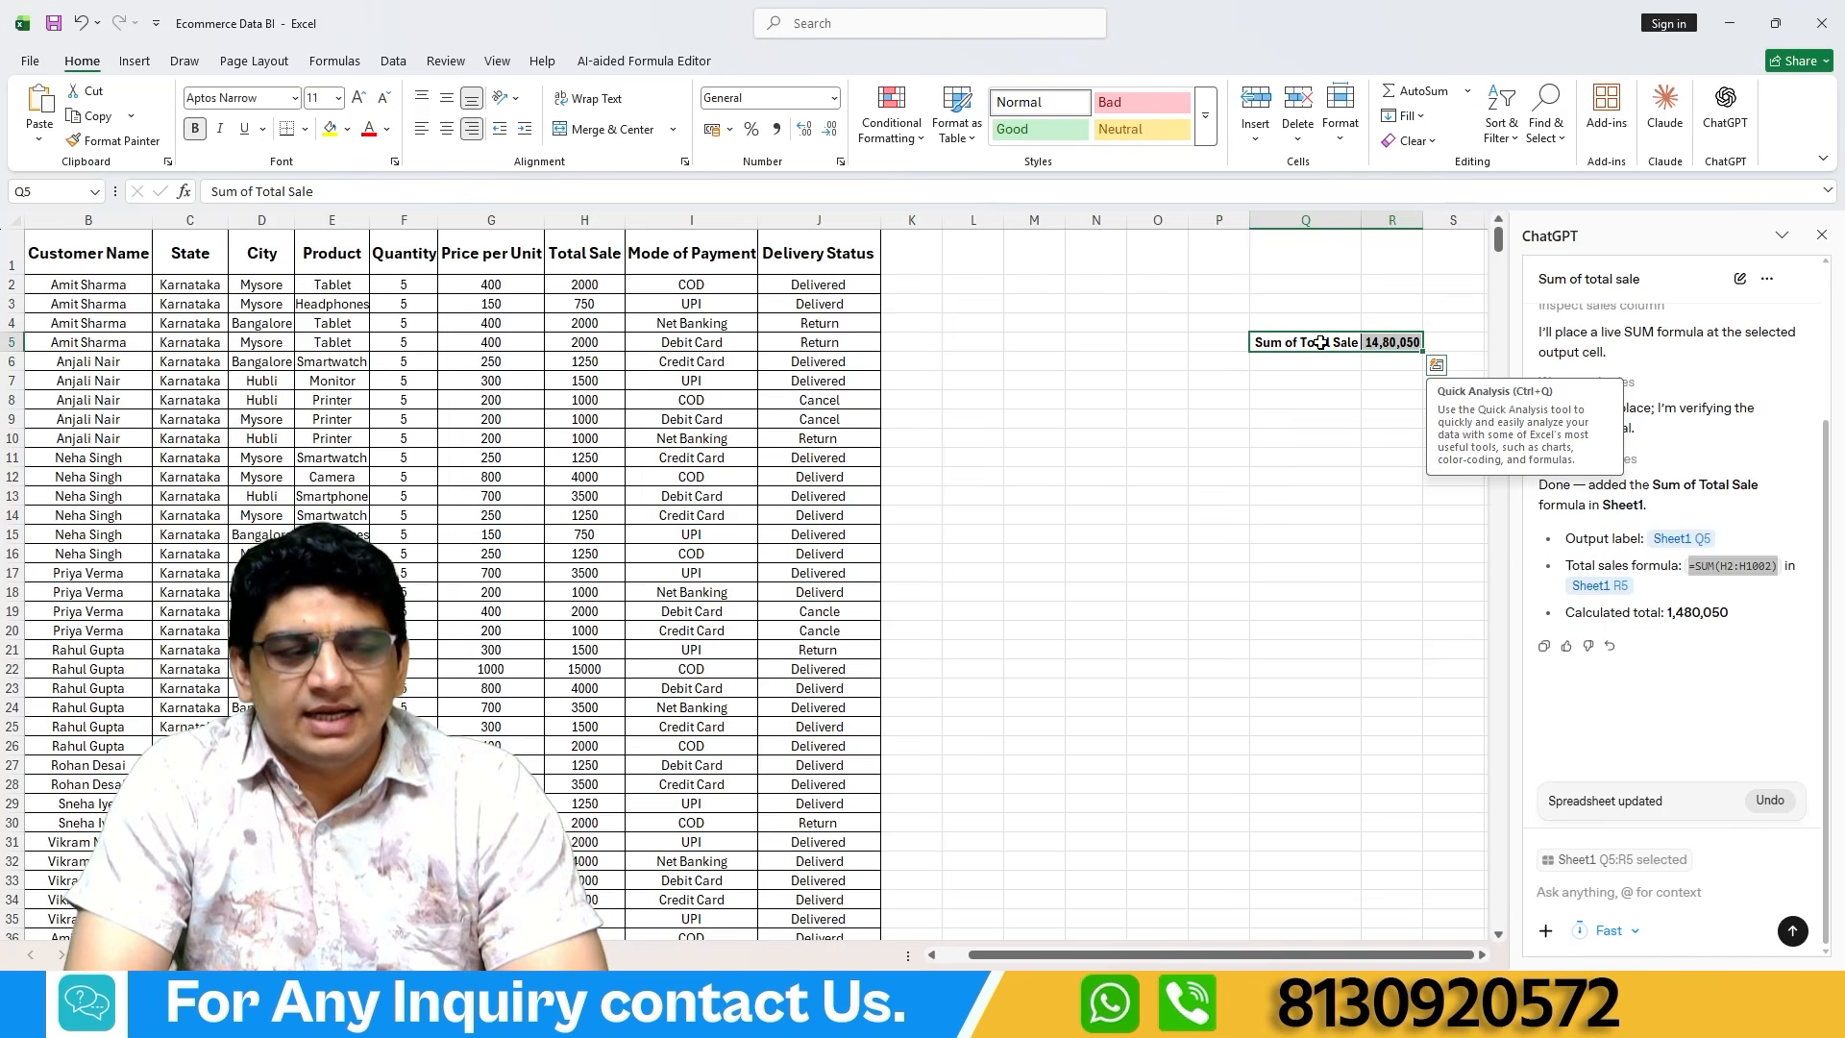
pyautogui.click(1386, 346)
# Paste the copied SUM formula into cell M6 with Paste Special and clear the cell again.
pyautogui.rightClick(1023, 362)
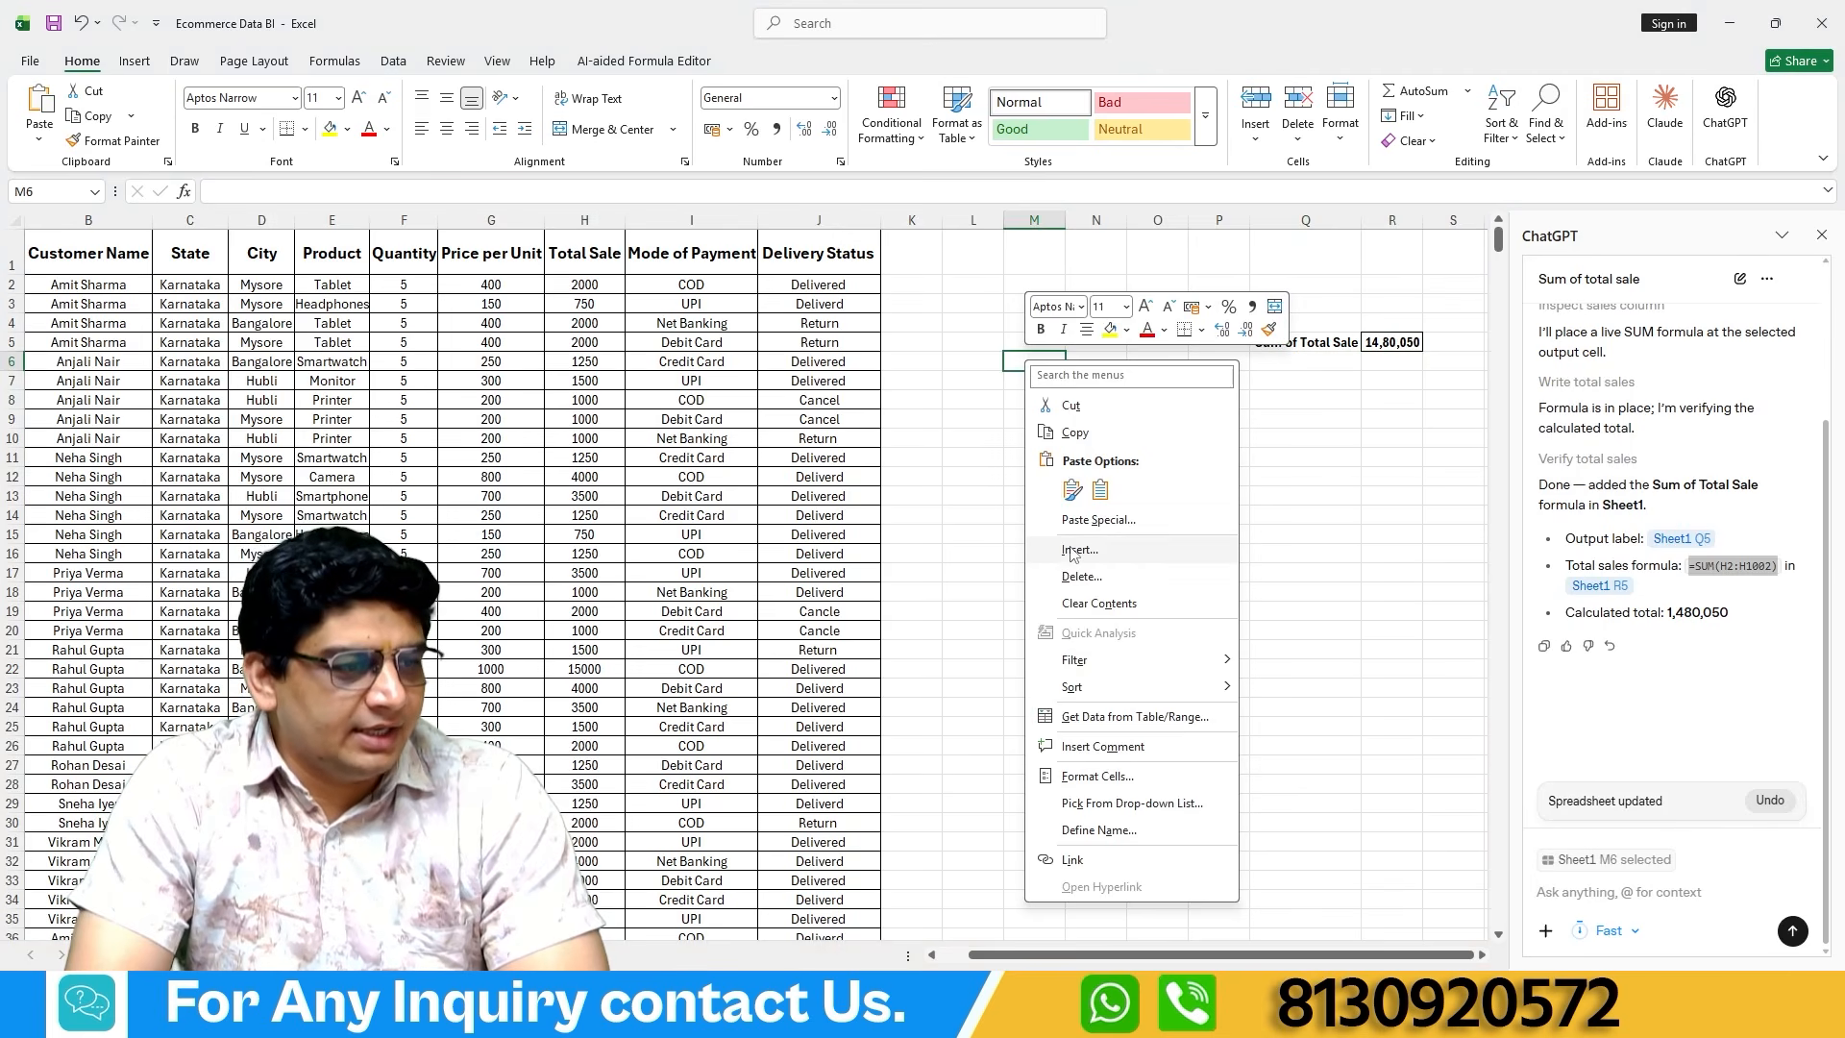
pyautogui.click(1086, 520)
pyautogui.click(1208, 701)
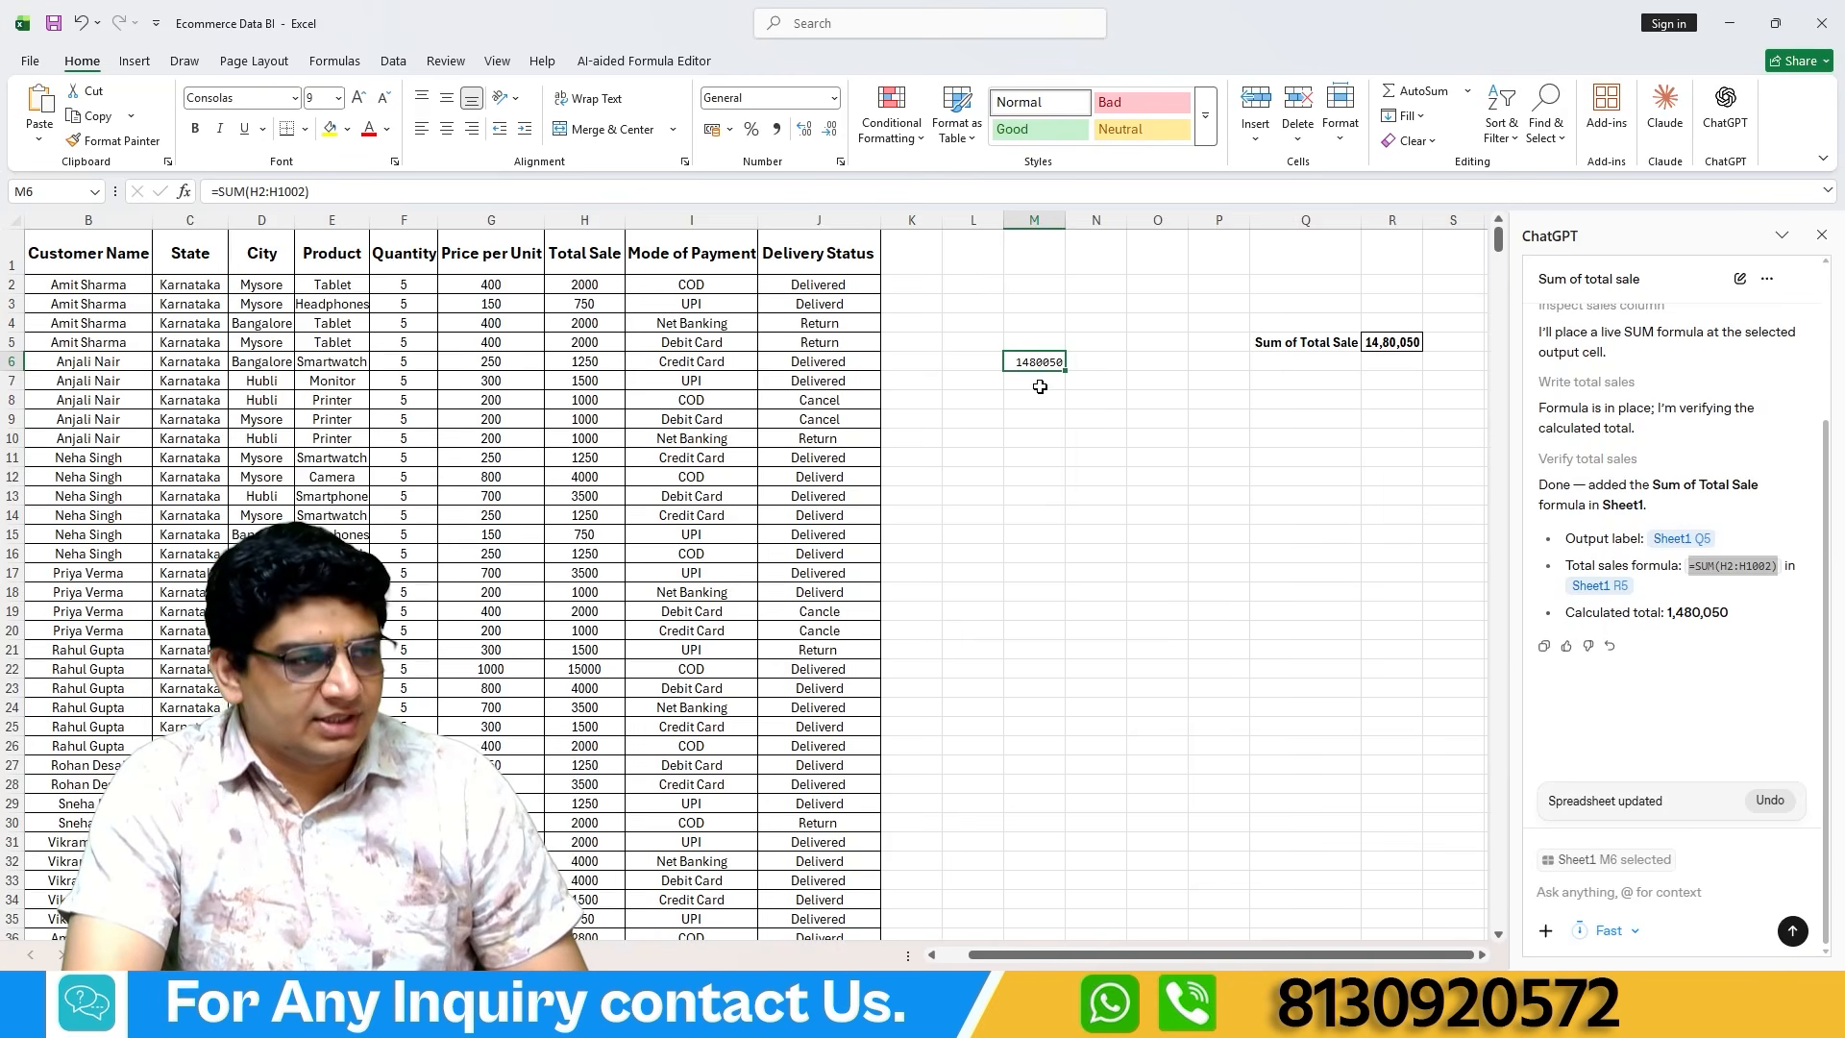
pyautogui.press('Delete')
# Send ChatGPT the prompt "total sale column me maximum and minimum sale btao".
pyautogui.moveTo(1103, 954); pyautogui.dragTo(1074, 954)
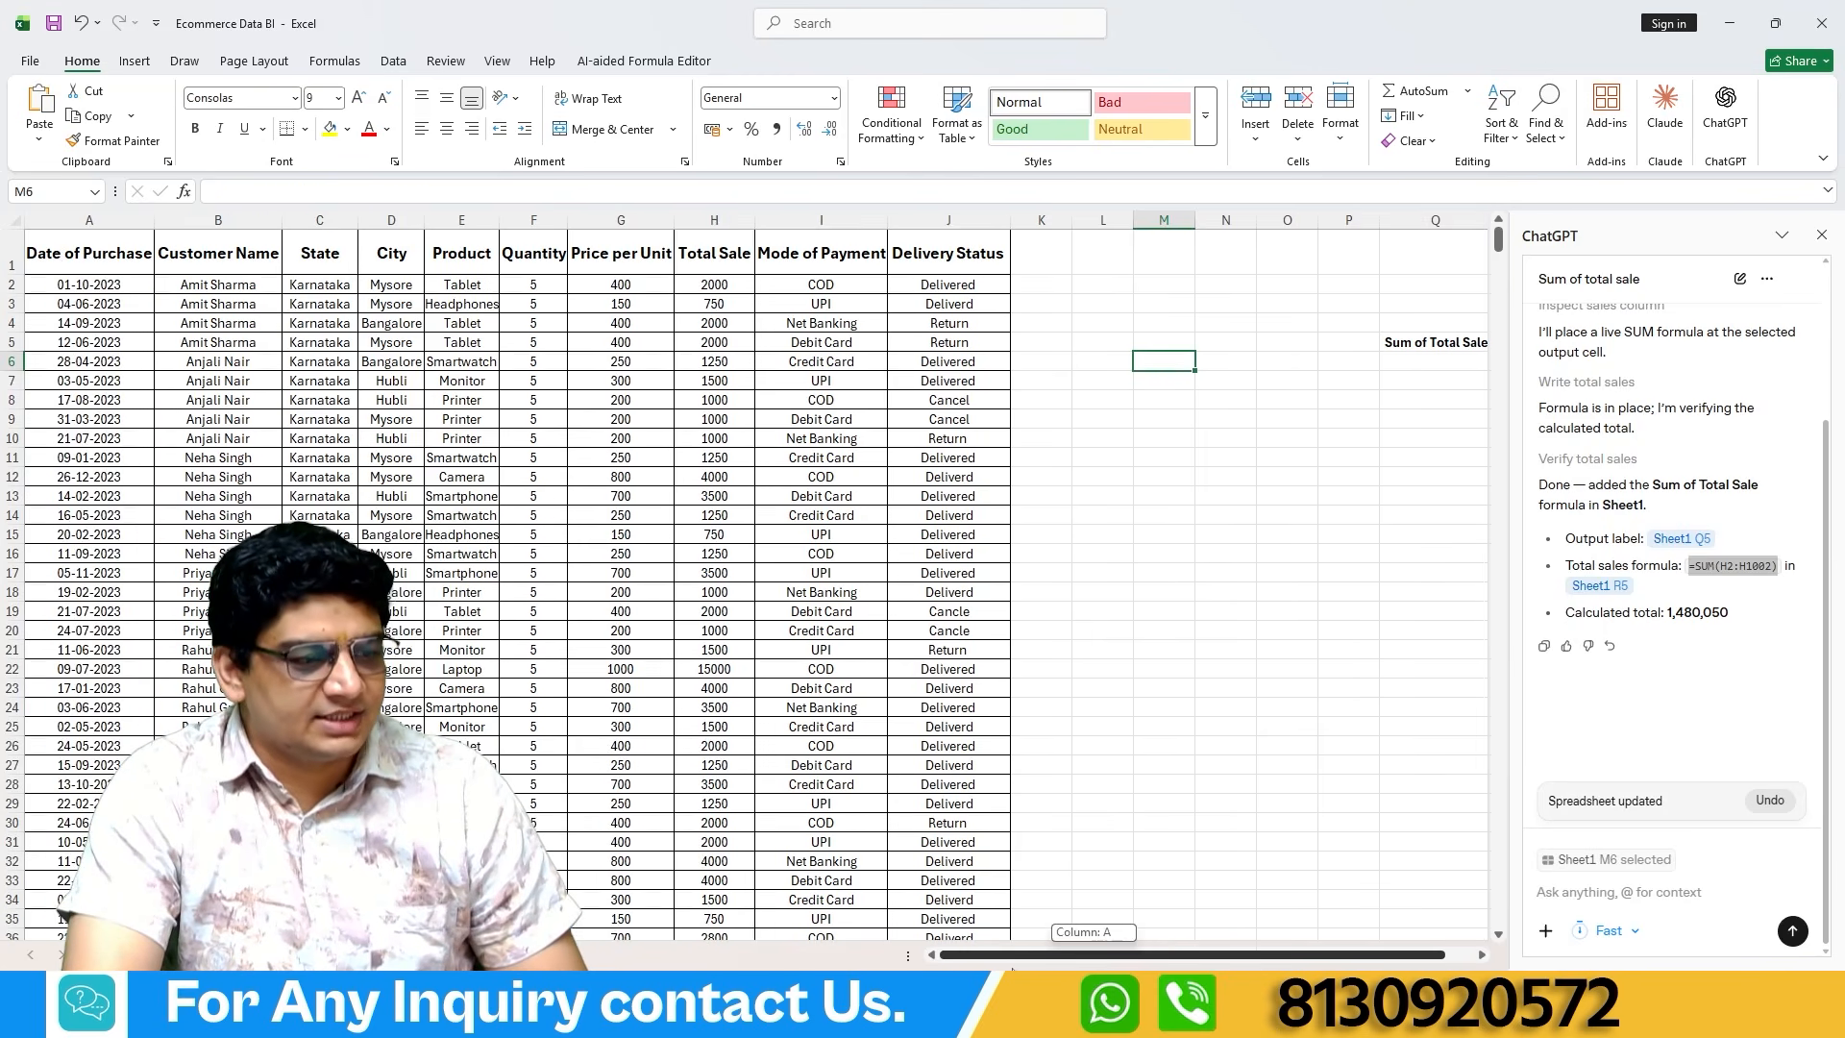
pyautogui.click(1585, 901)
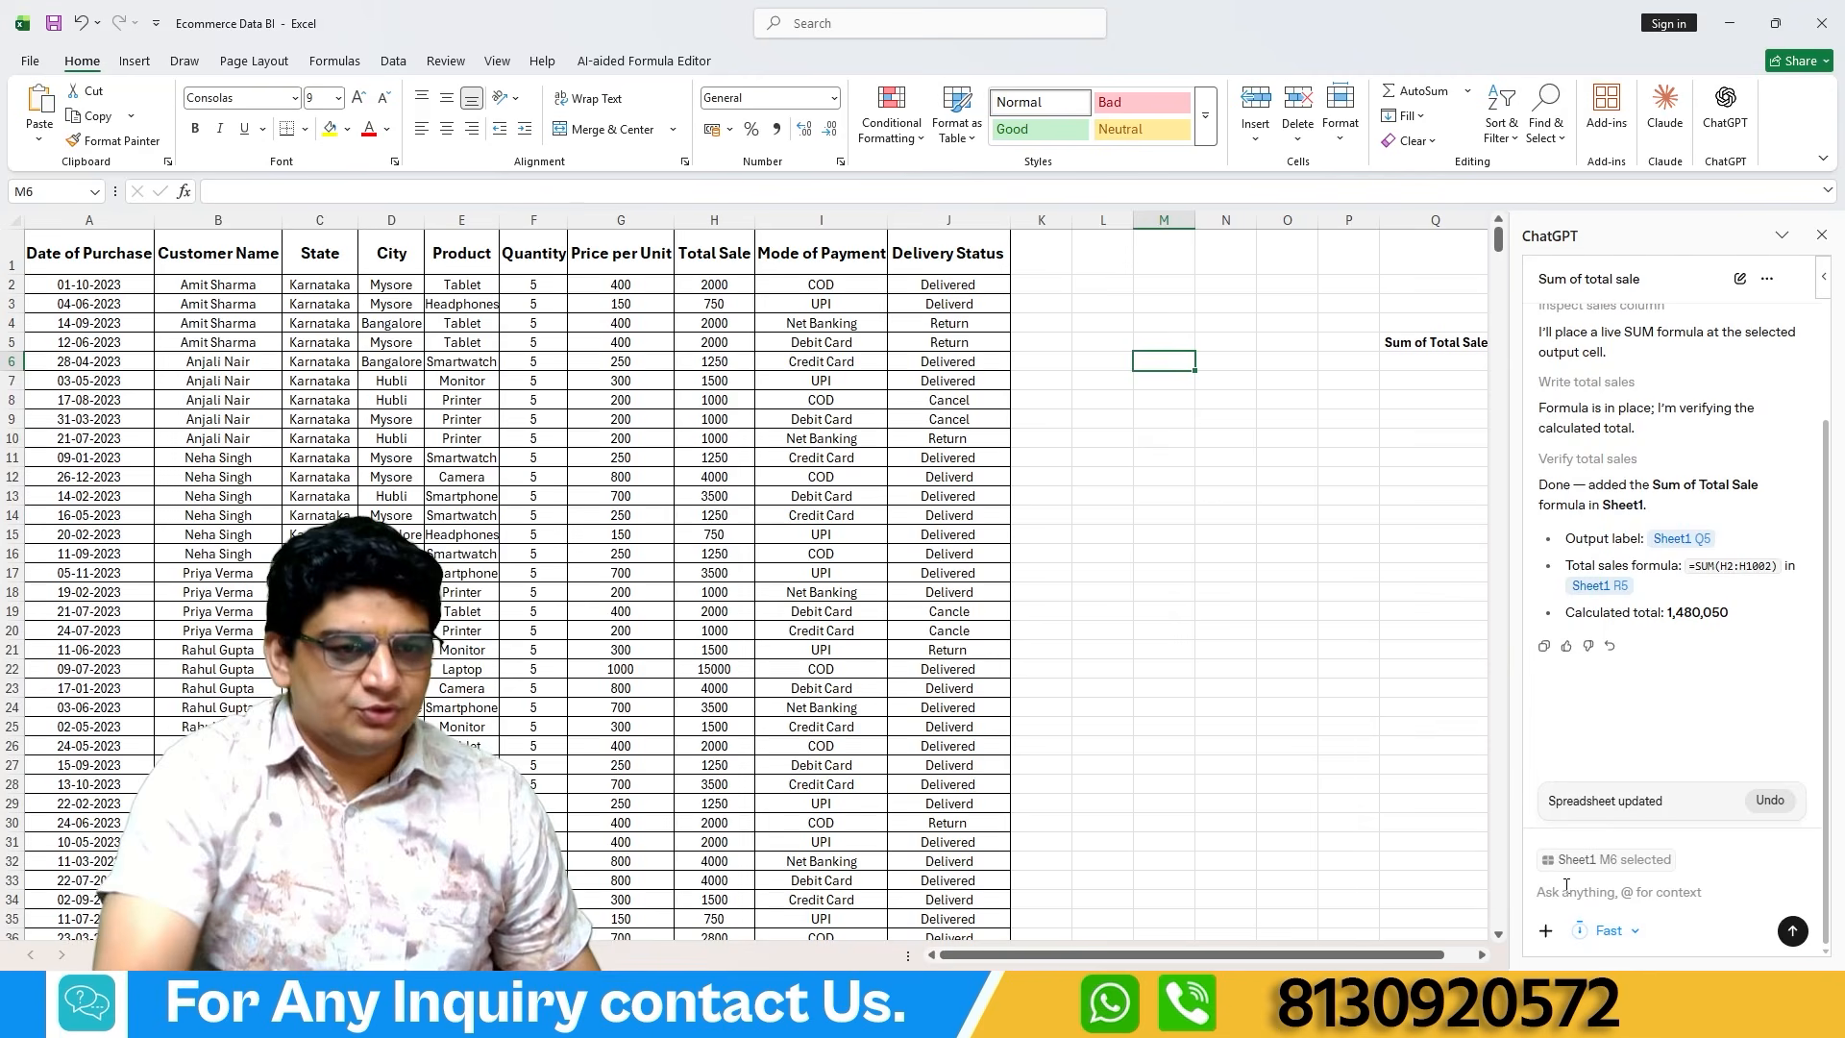
pyautogui.write('to')
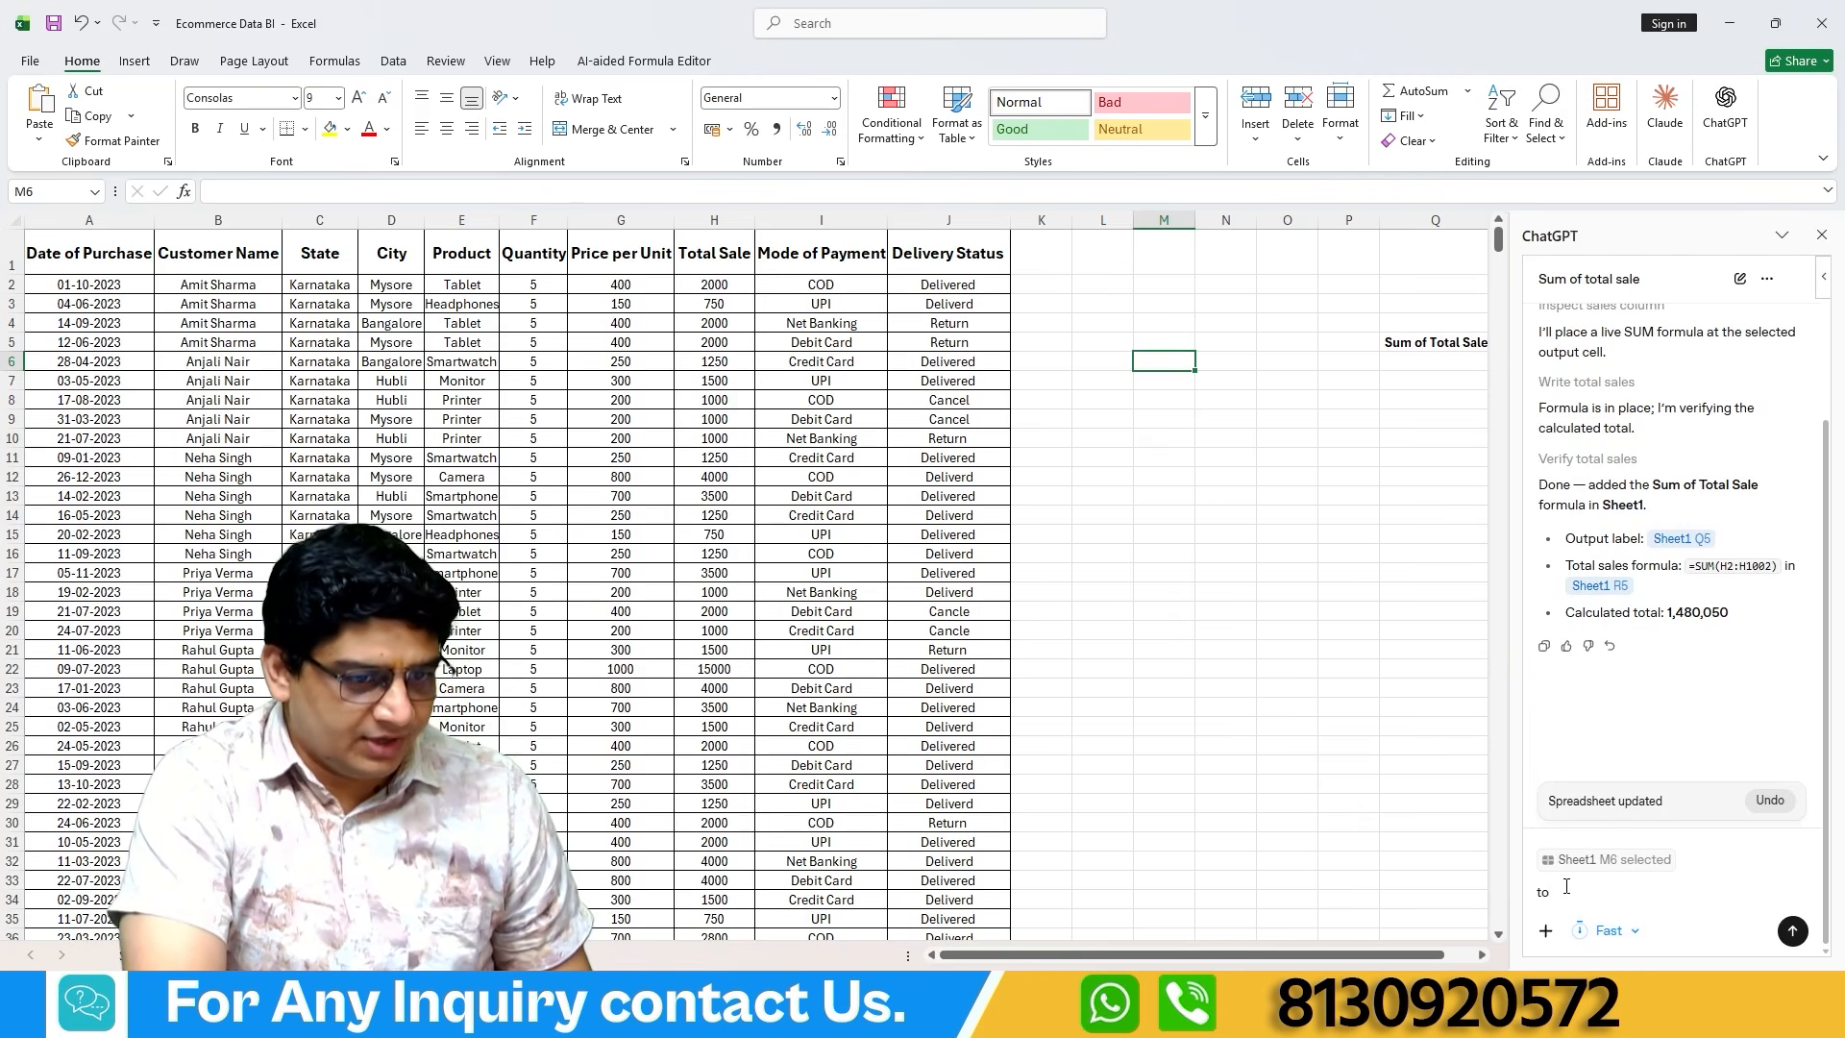
pyautogui.write('tal sale column me maximum and  minimum sale btao')
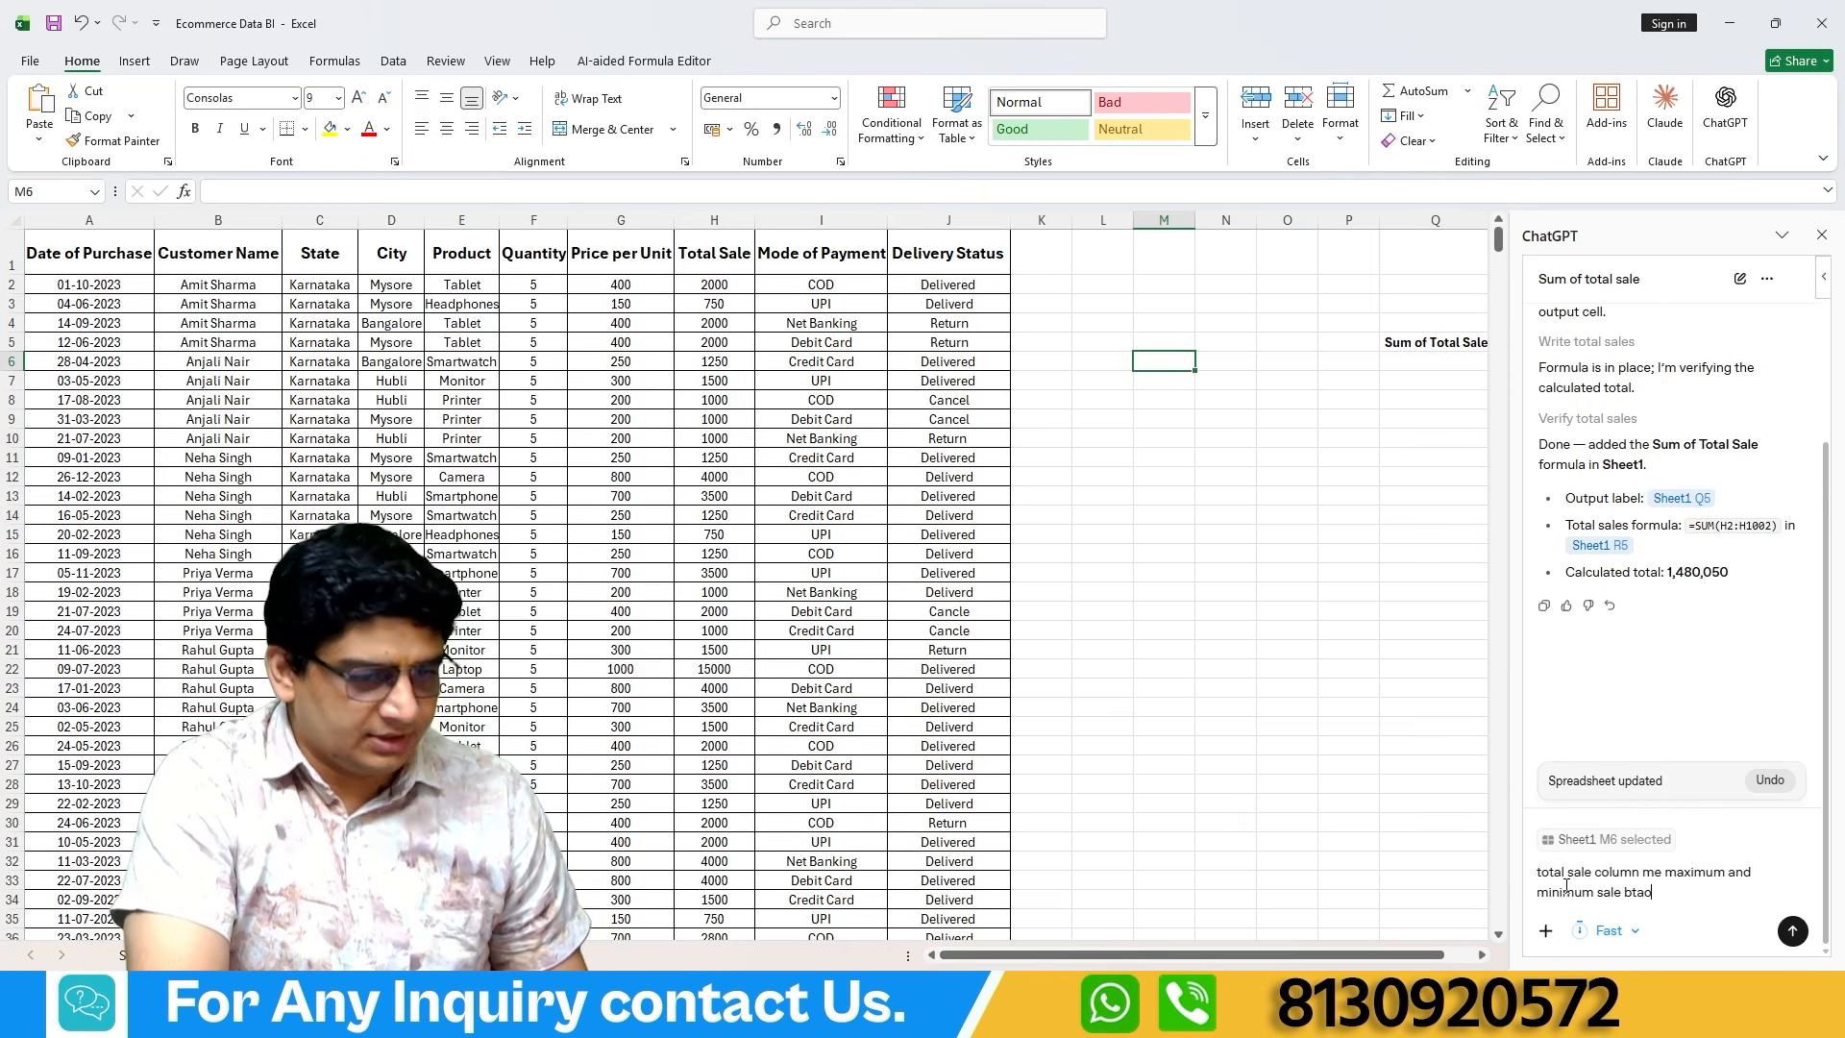
pyautogui.press('Return')
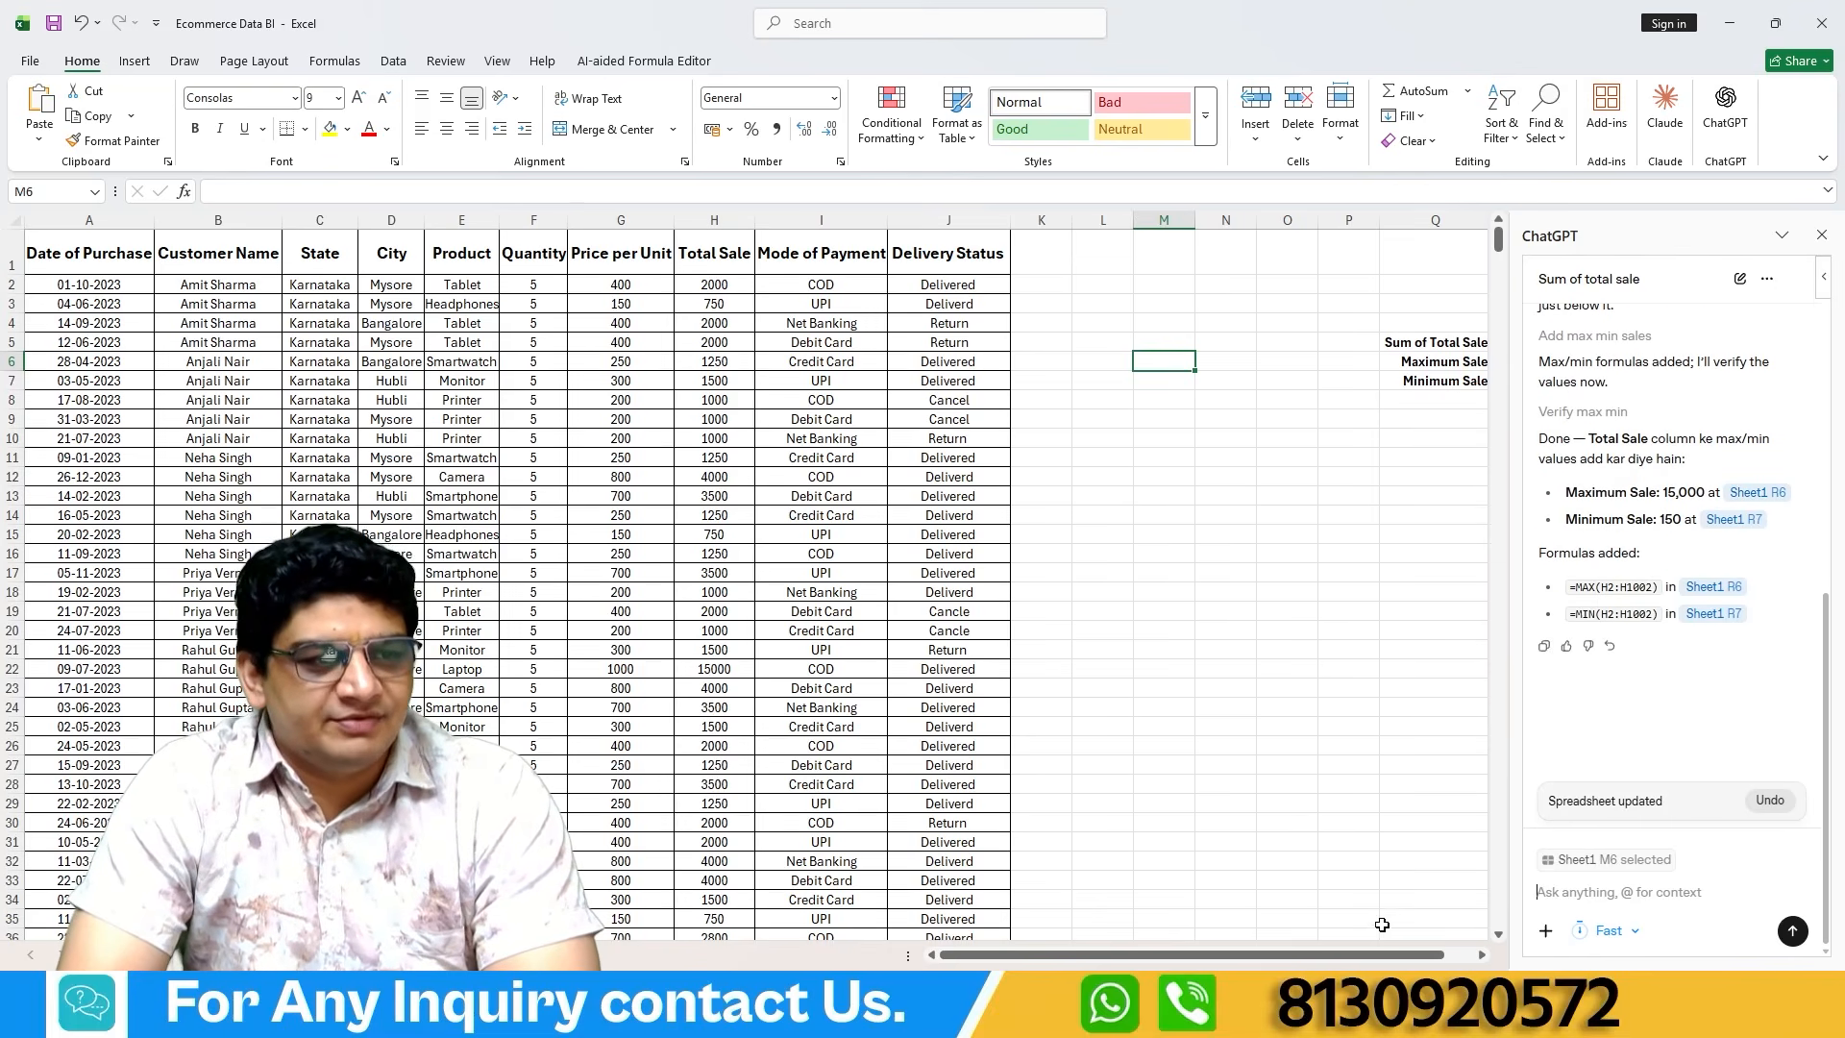
# Check the Maximum Sale and Minimum Sale labels and their formulas in cells Q6:R7.
pyautogui.moveTo(1404, 954); pyautogui.dragTo(1433, 954)
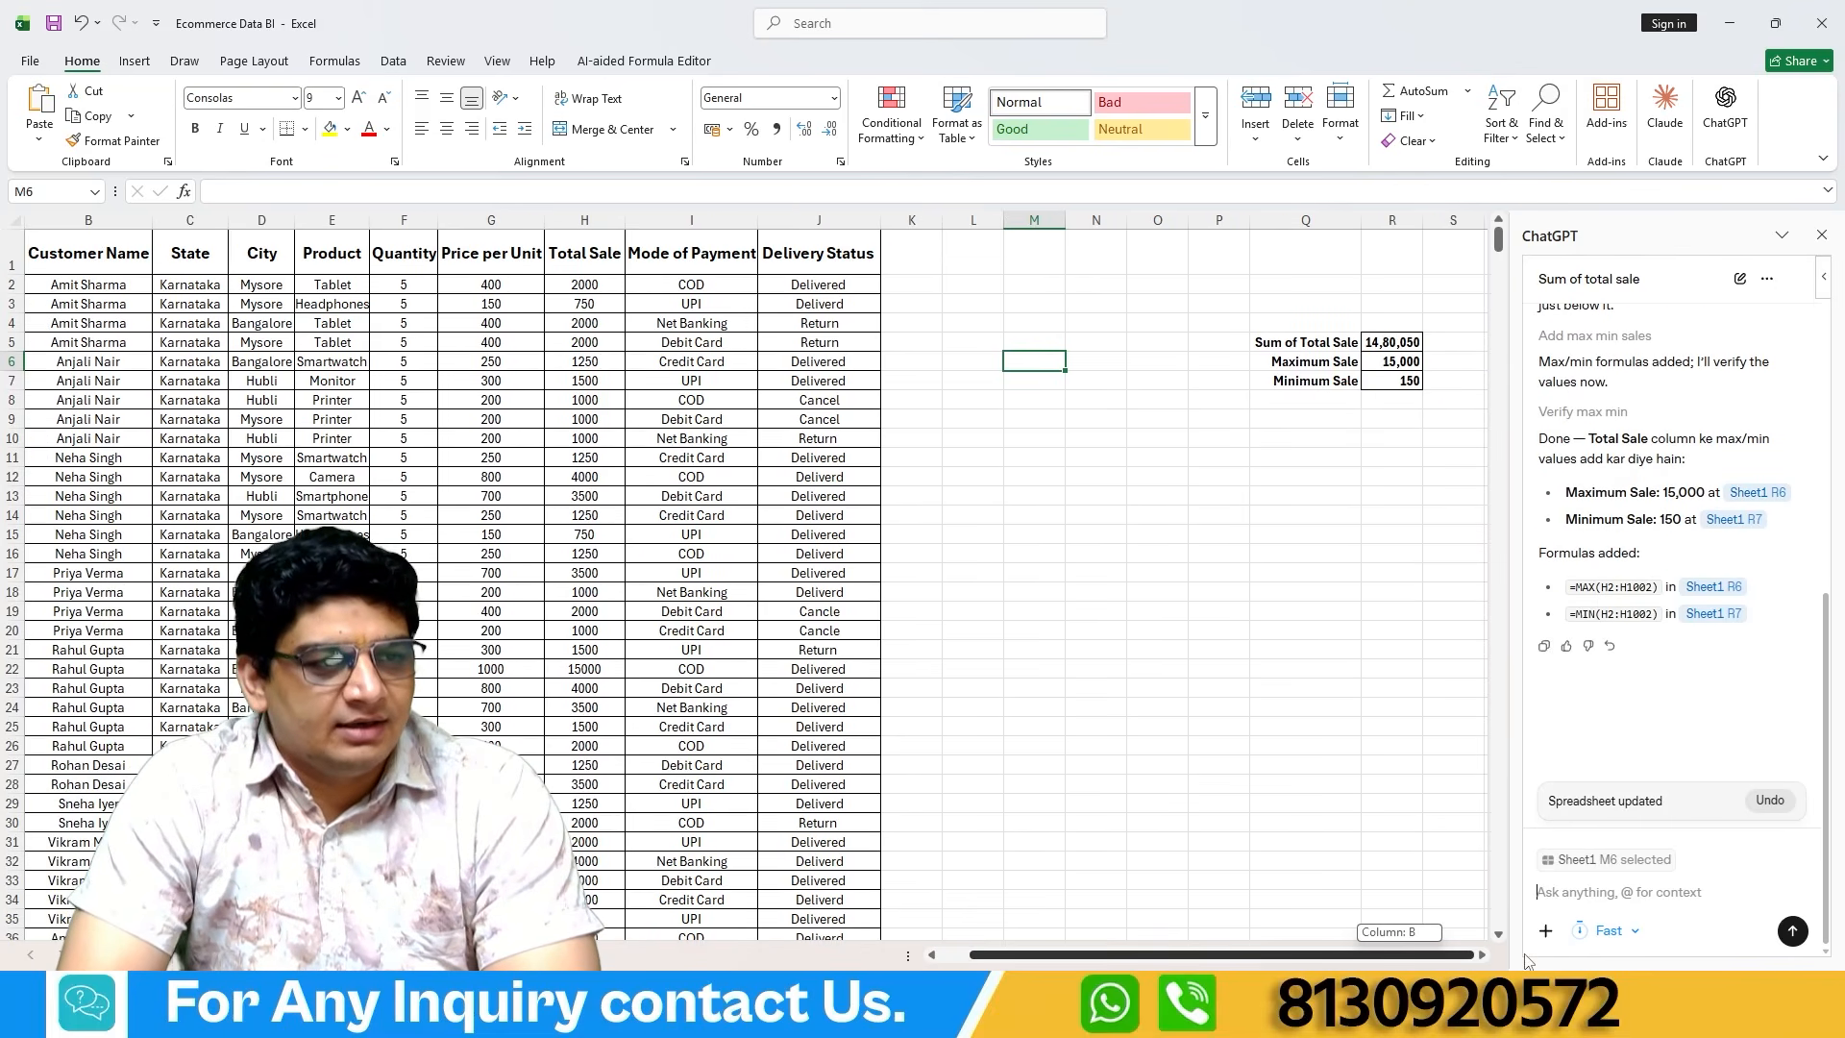
pyautogui.click(1295, 363)
pyautogui.click(1392, 359)
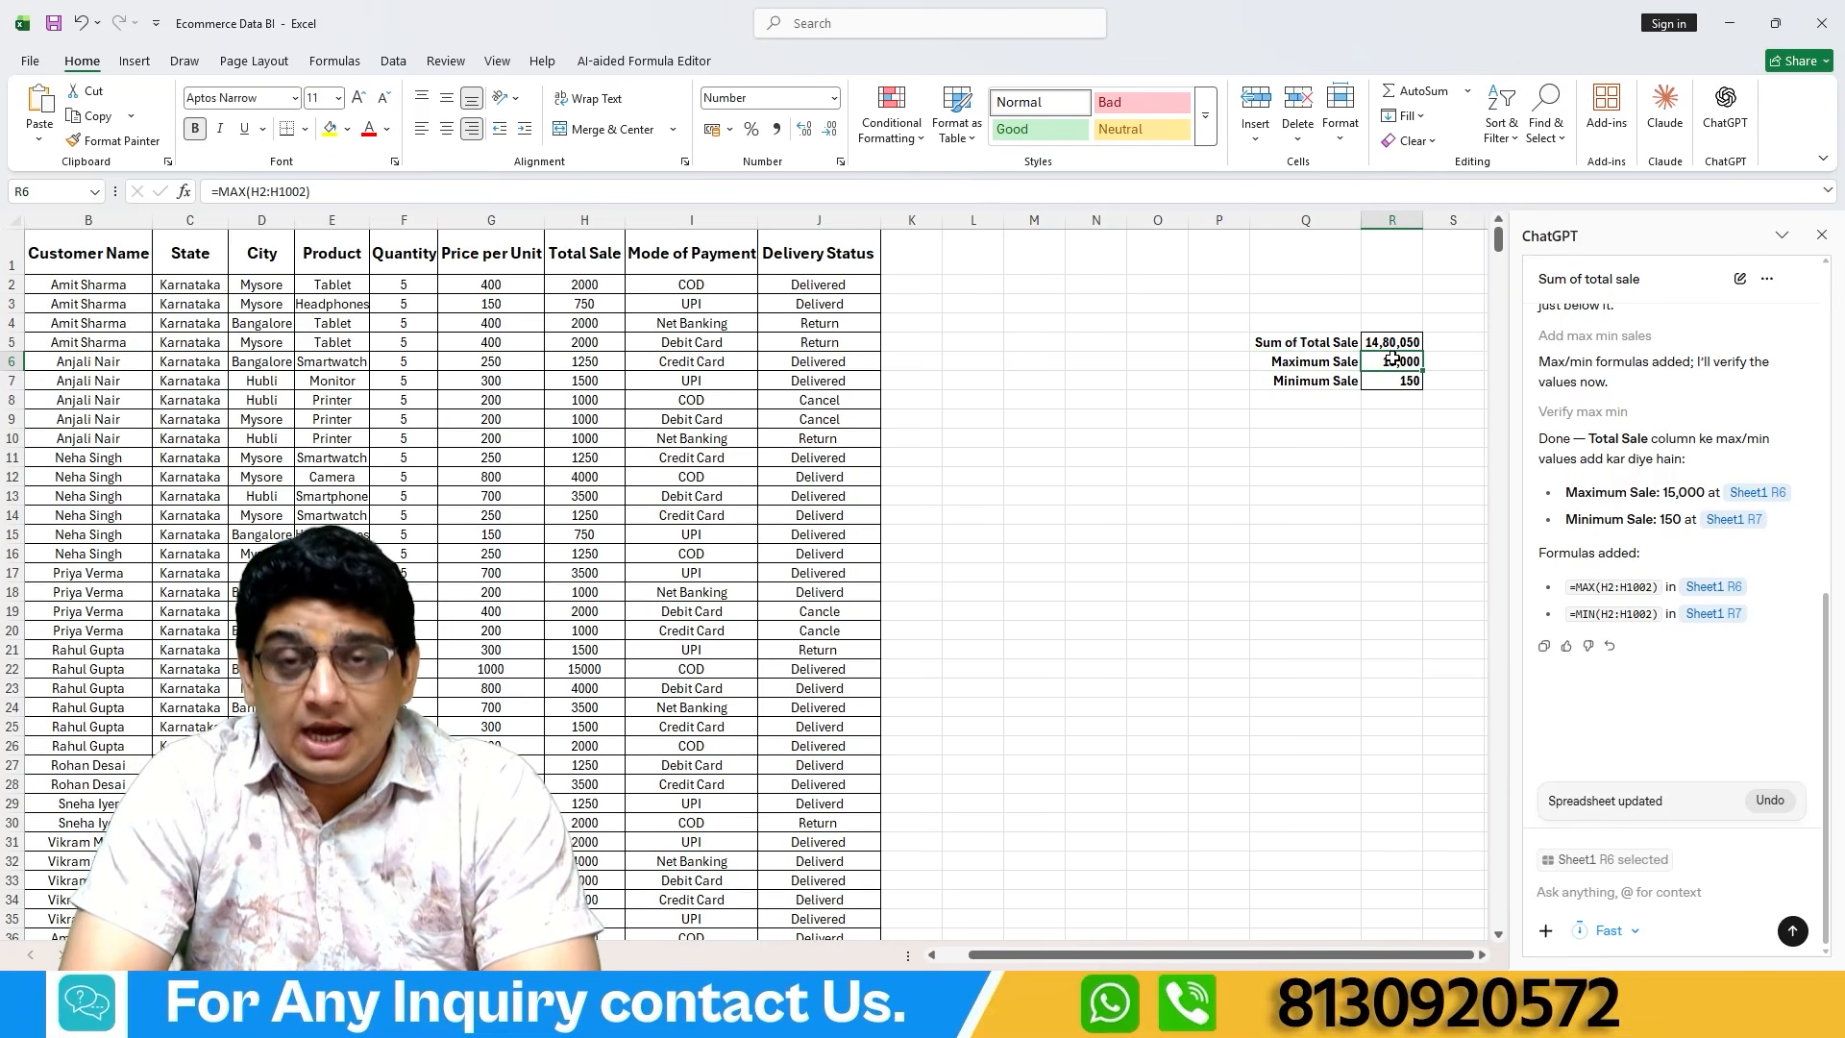
pyautogui.click(1304, 384)
pyautogui.click(1386, 378)
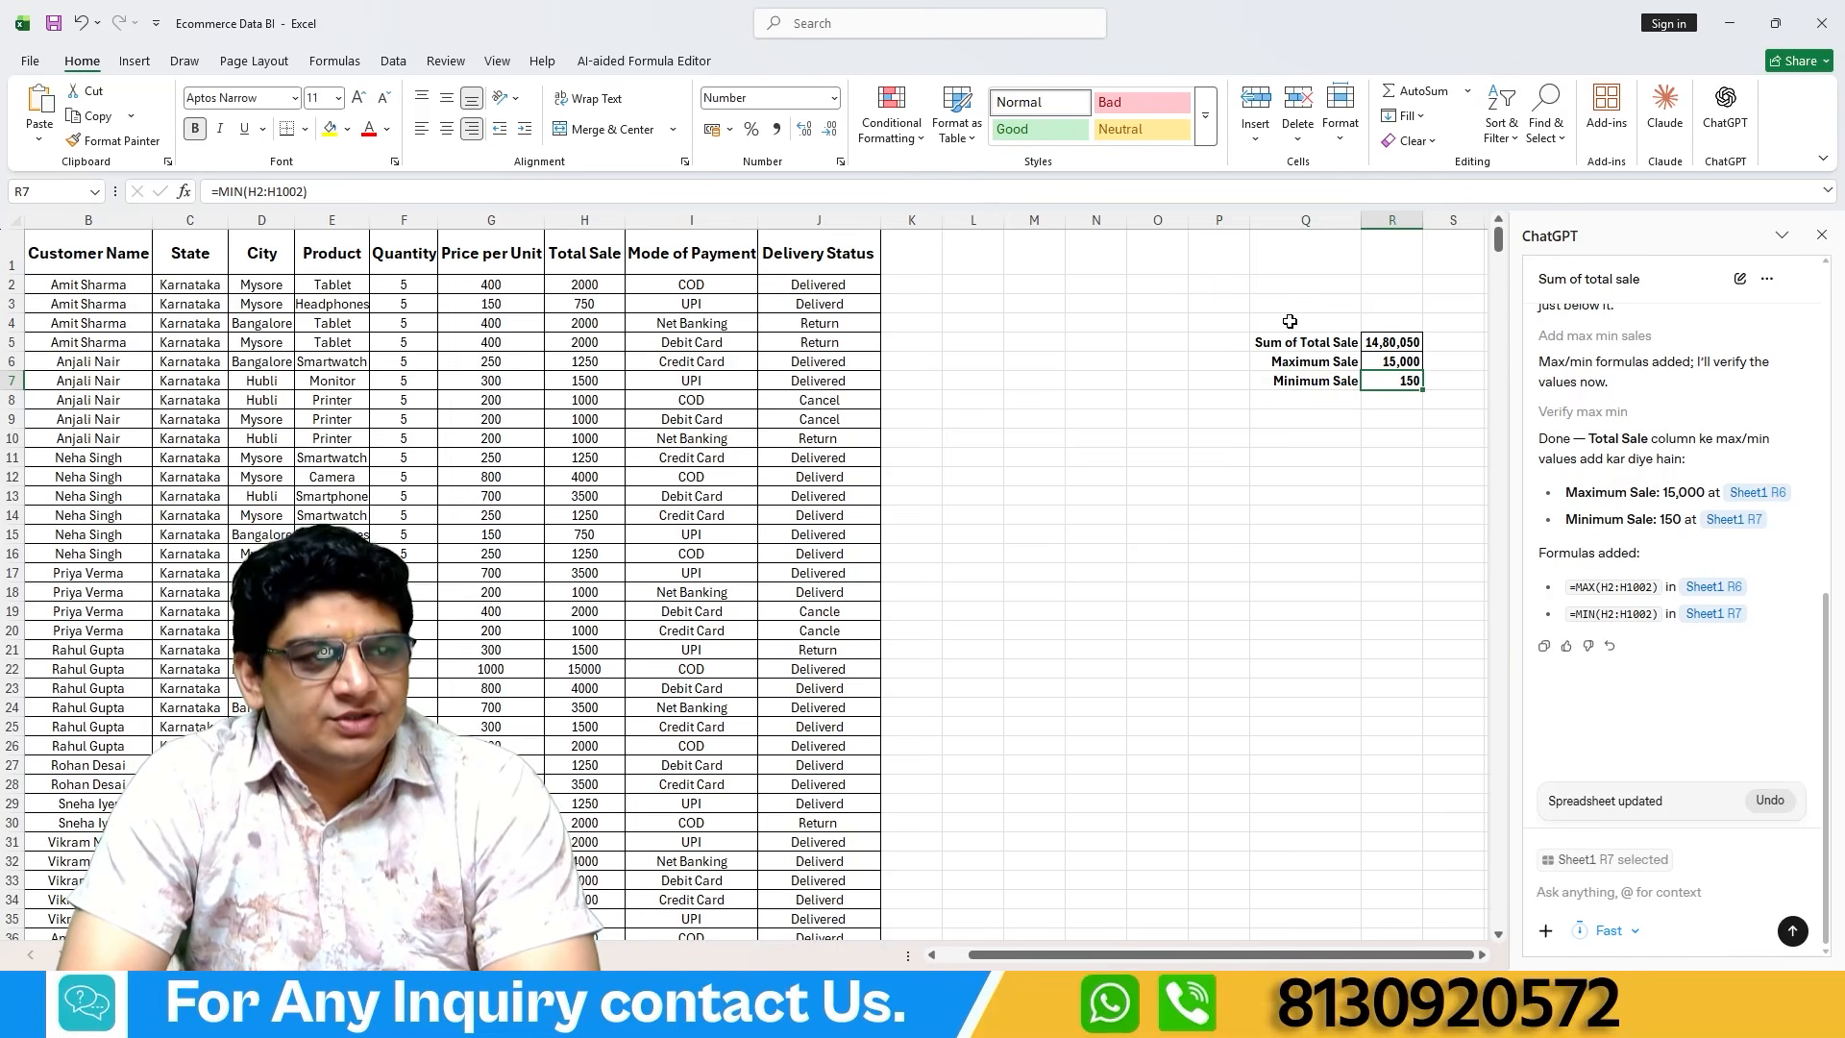
pyautogui.click(1310, 379)
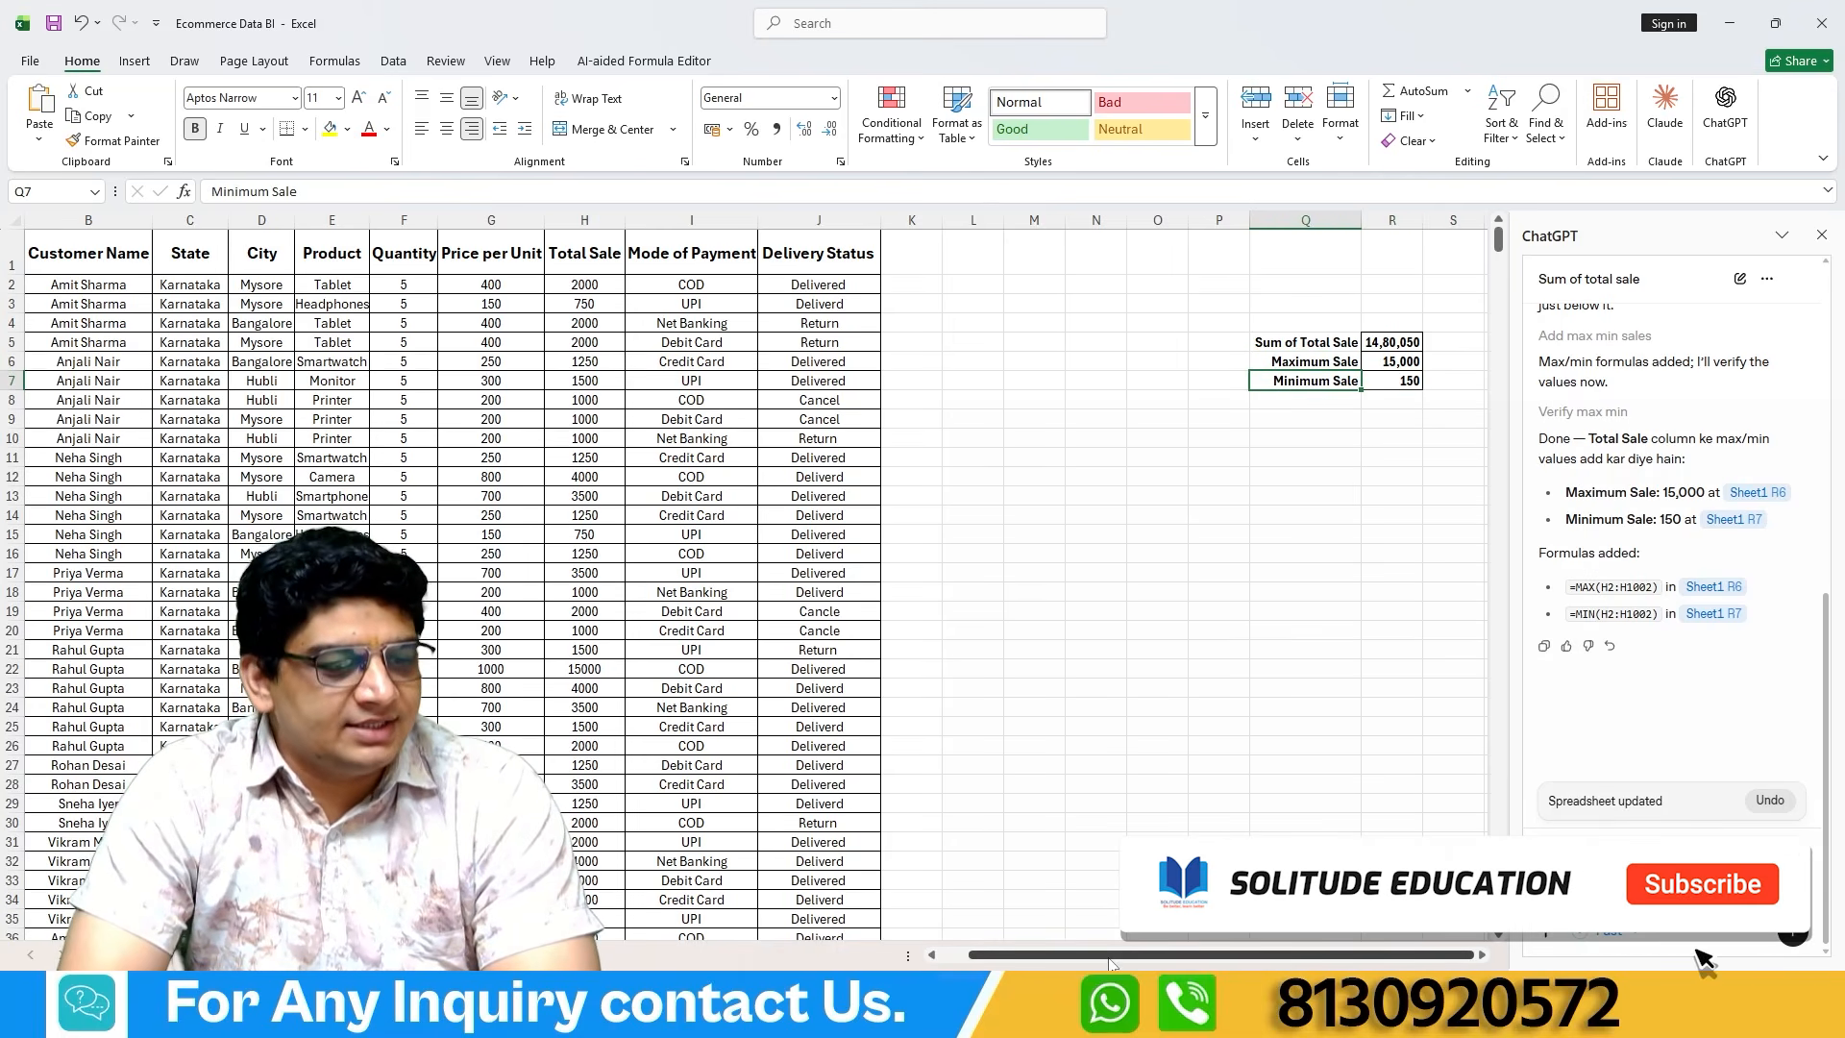
pyautogui.hscroll(-1, 1370, 561)
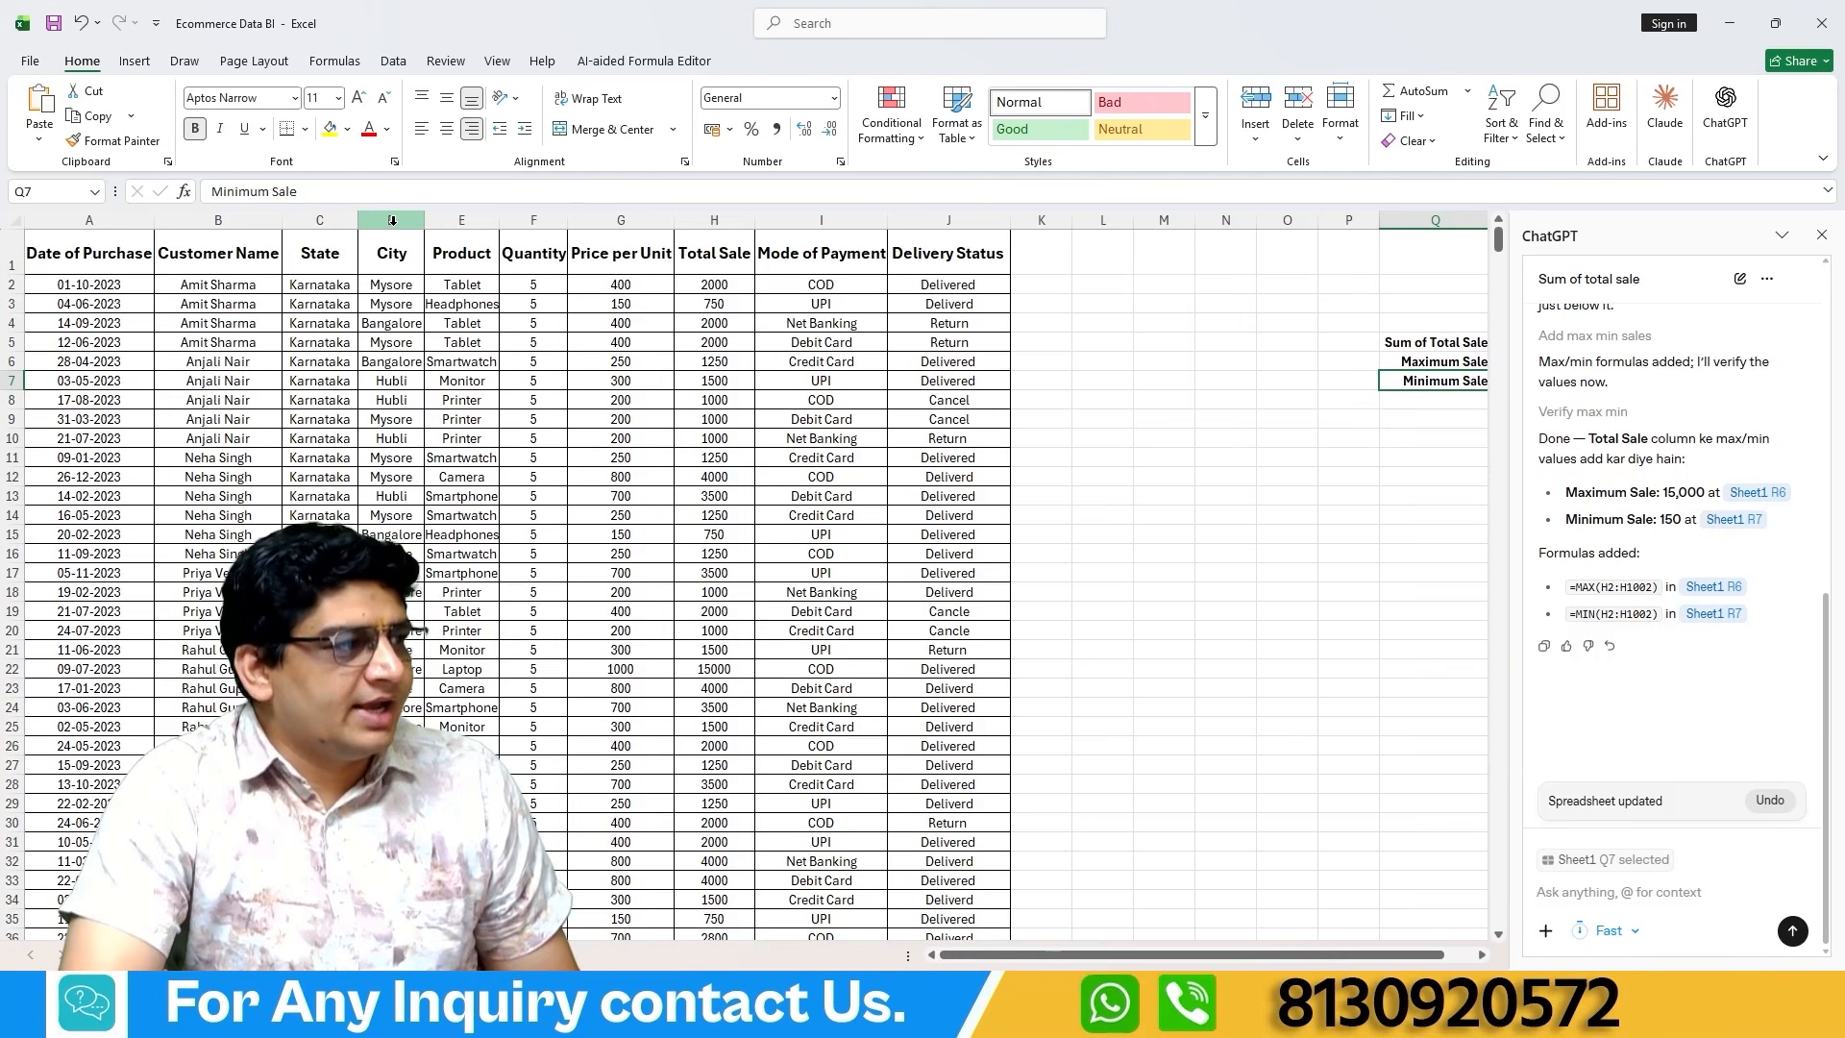
# Send ChatGPT the prompt "top three btao total sales ke according" and bring the resulting block beside the data into view.
pyautogui.click(1565, 896)
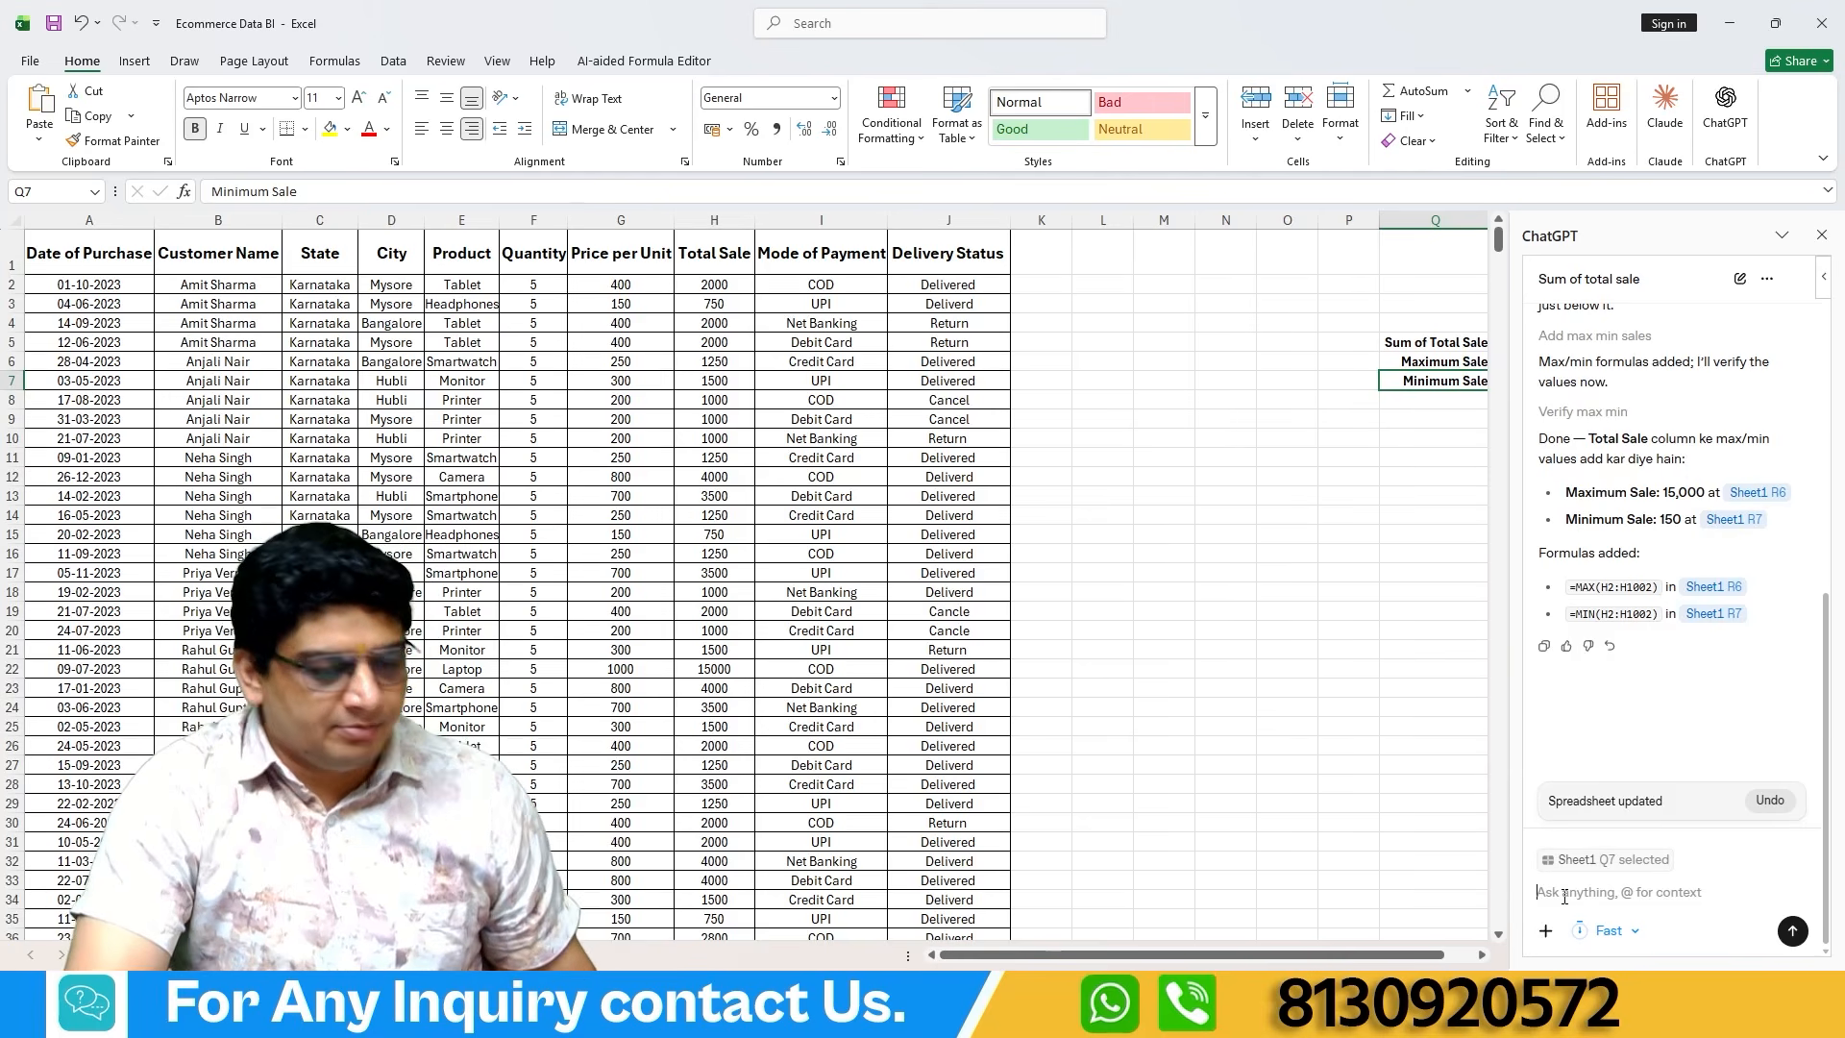
pyautogui.write('top th')
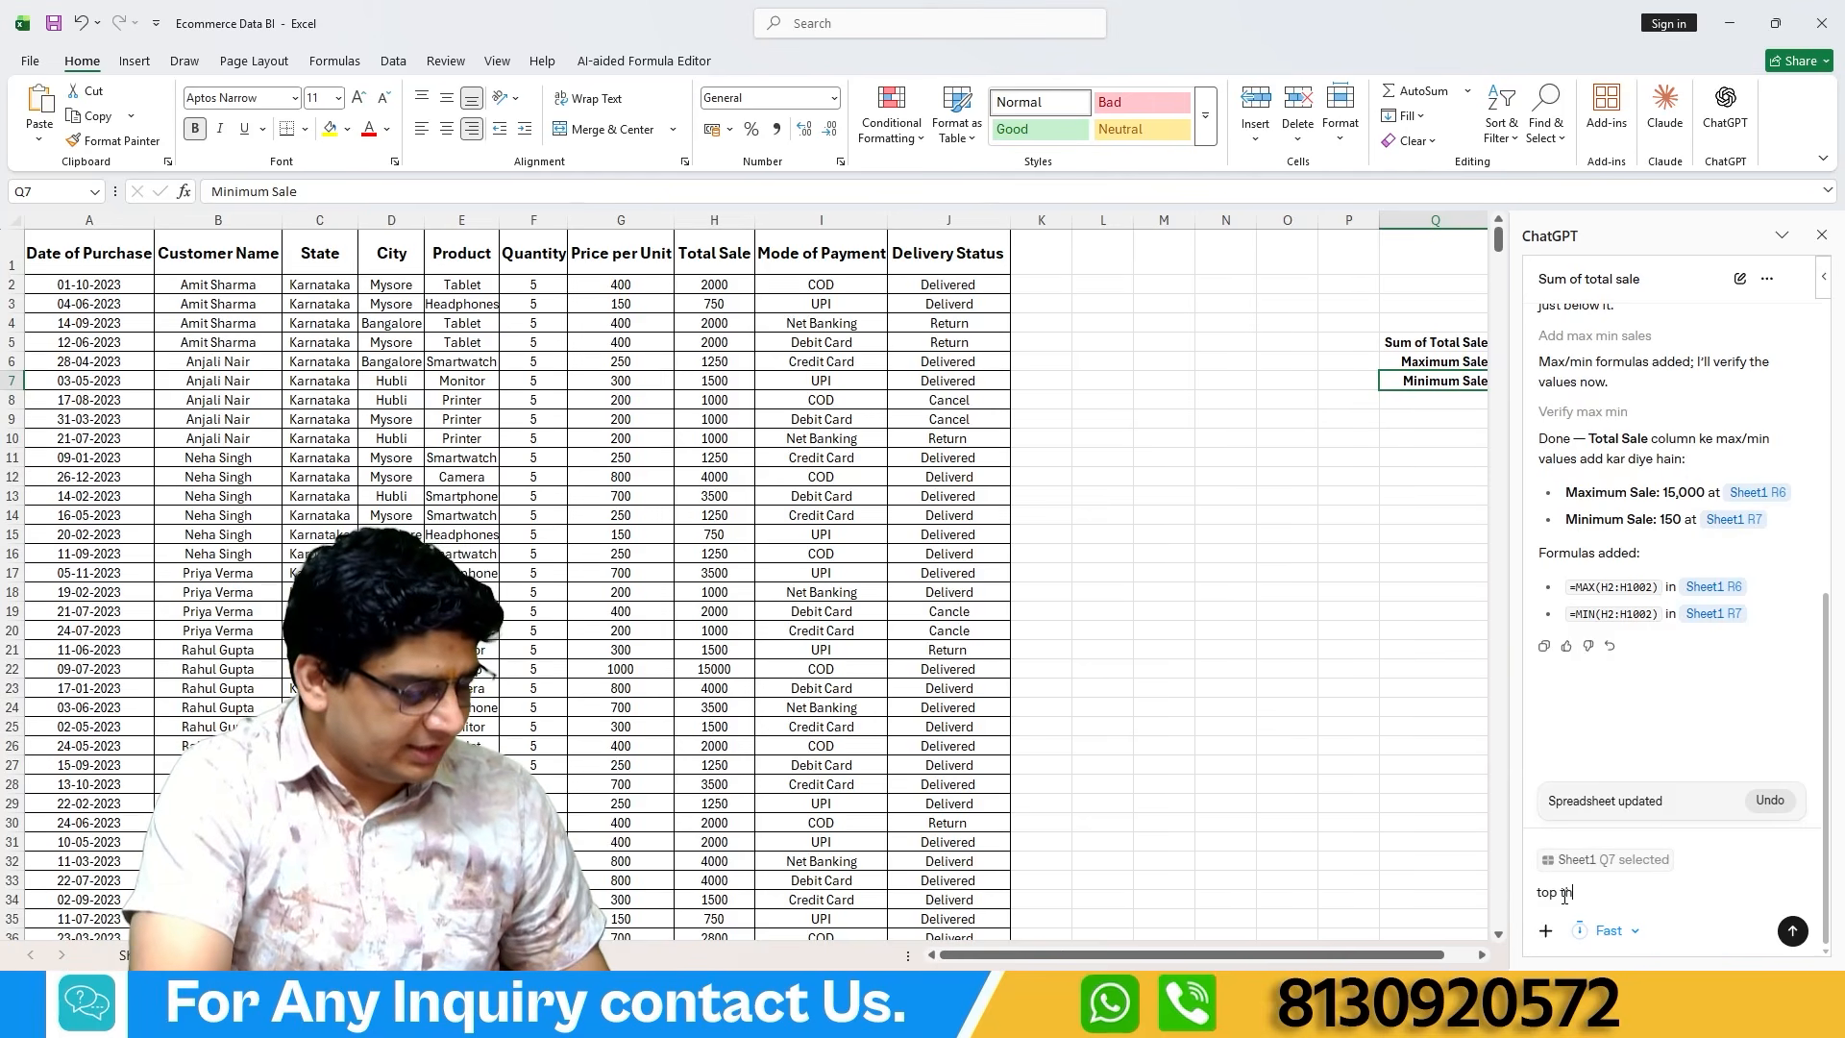
pyautogui.write('ree btao')
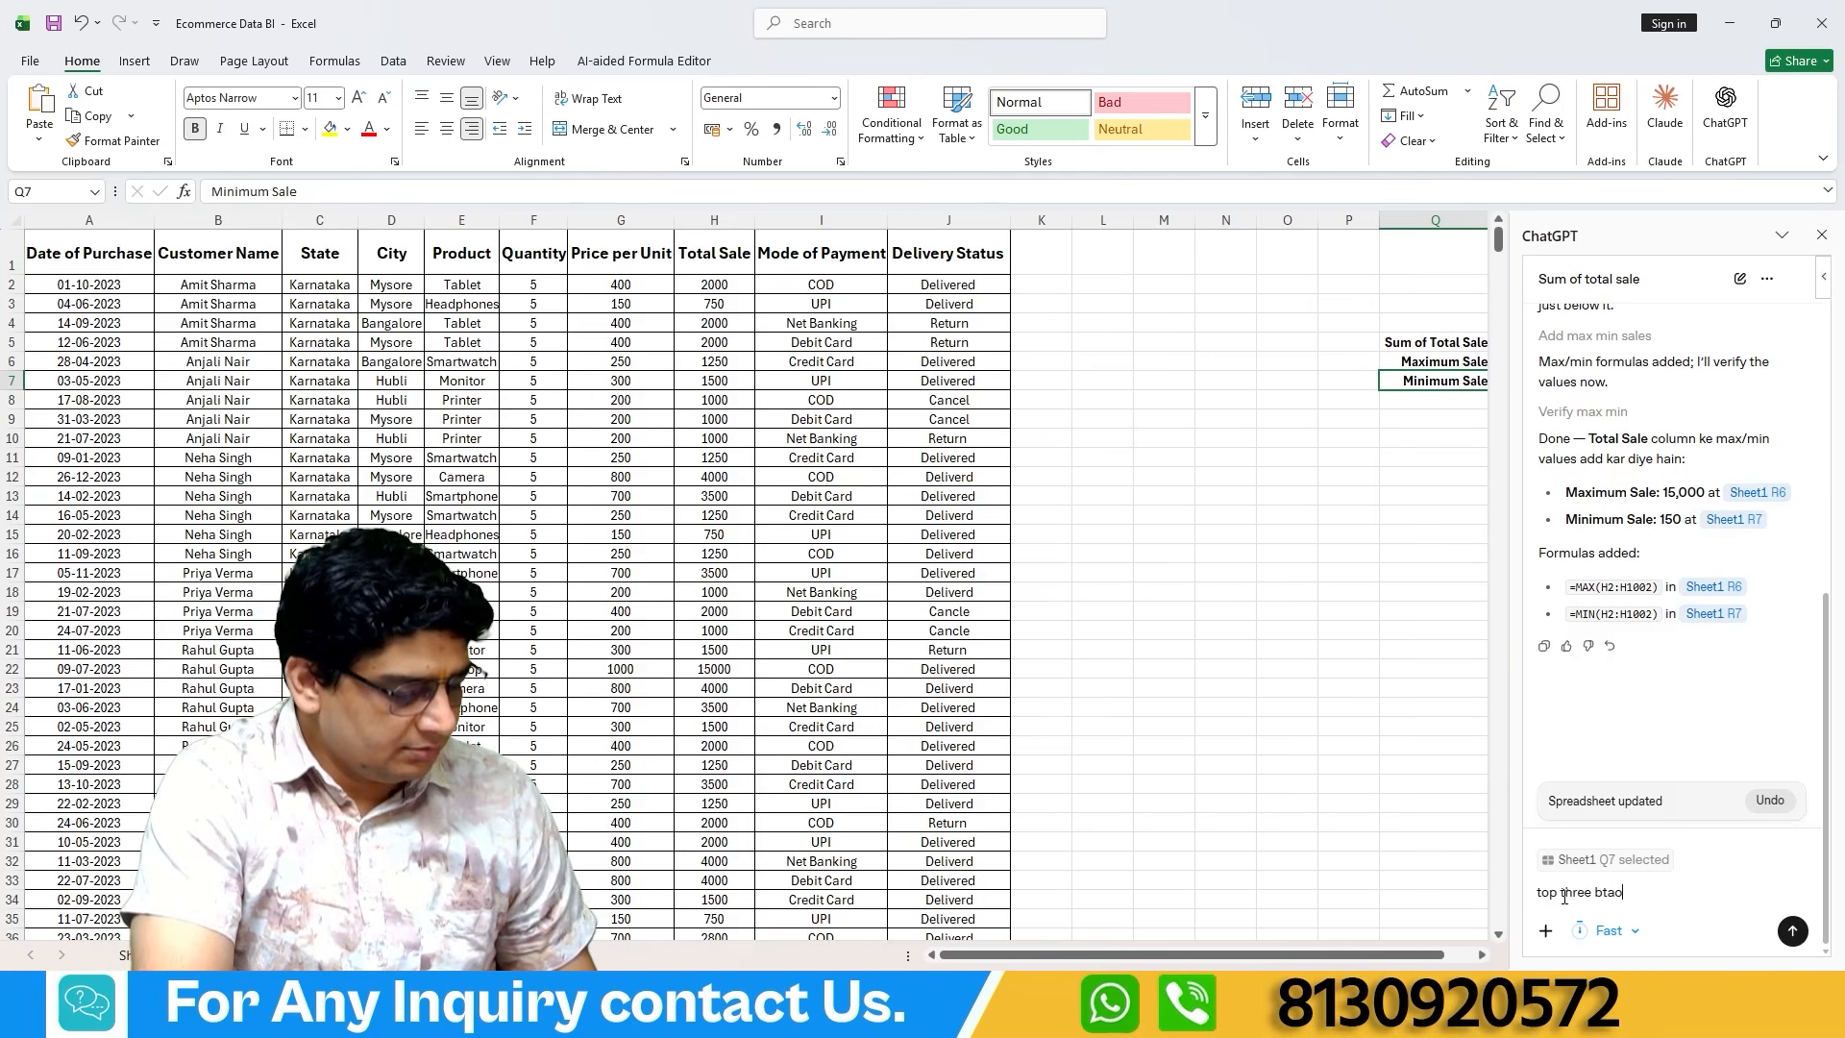
pyautogui.write(' total sales ke')
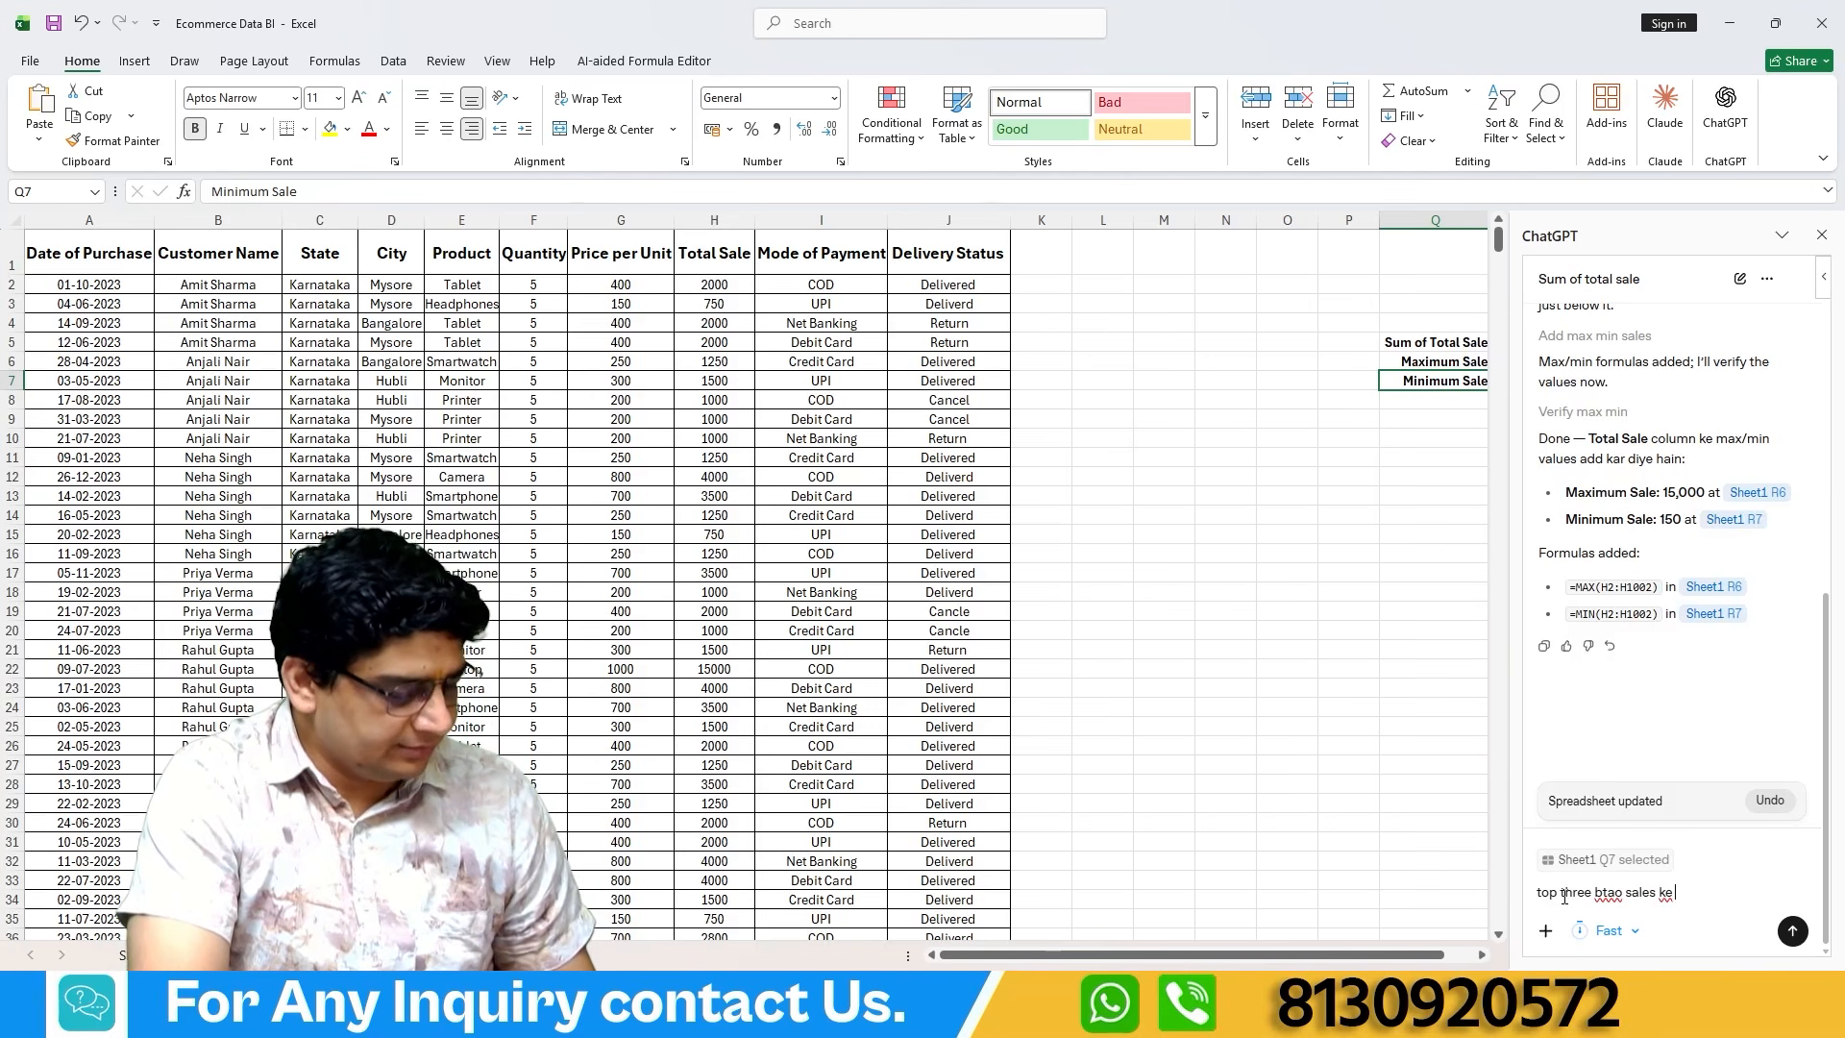
pyautogui.write(' according')
pyautogui.press('Return')
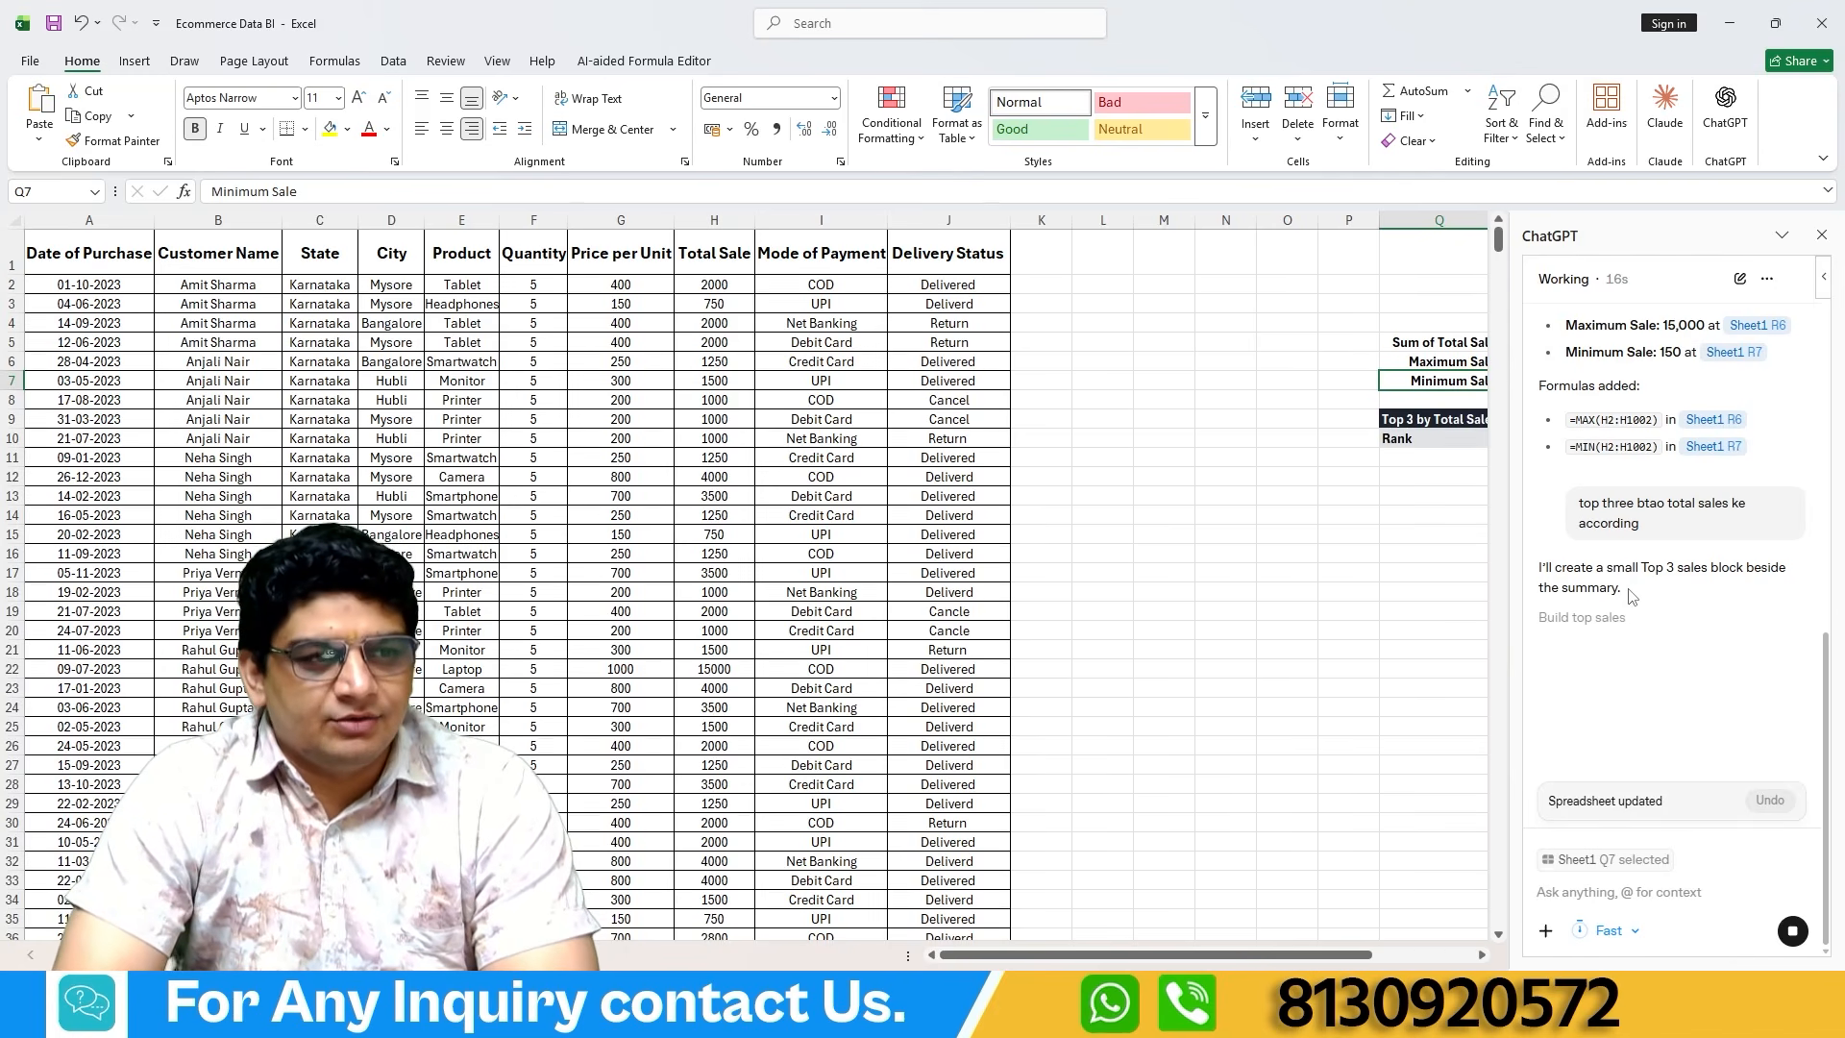
pyautogui.moveTo(1297, 954); pyautogui.dragTo(1433, 939)
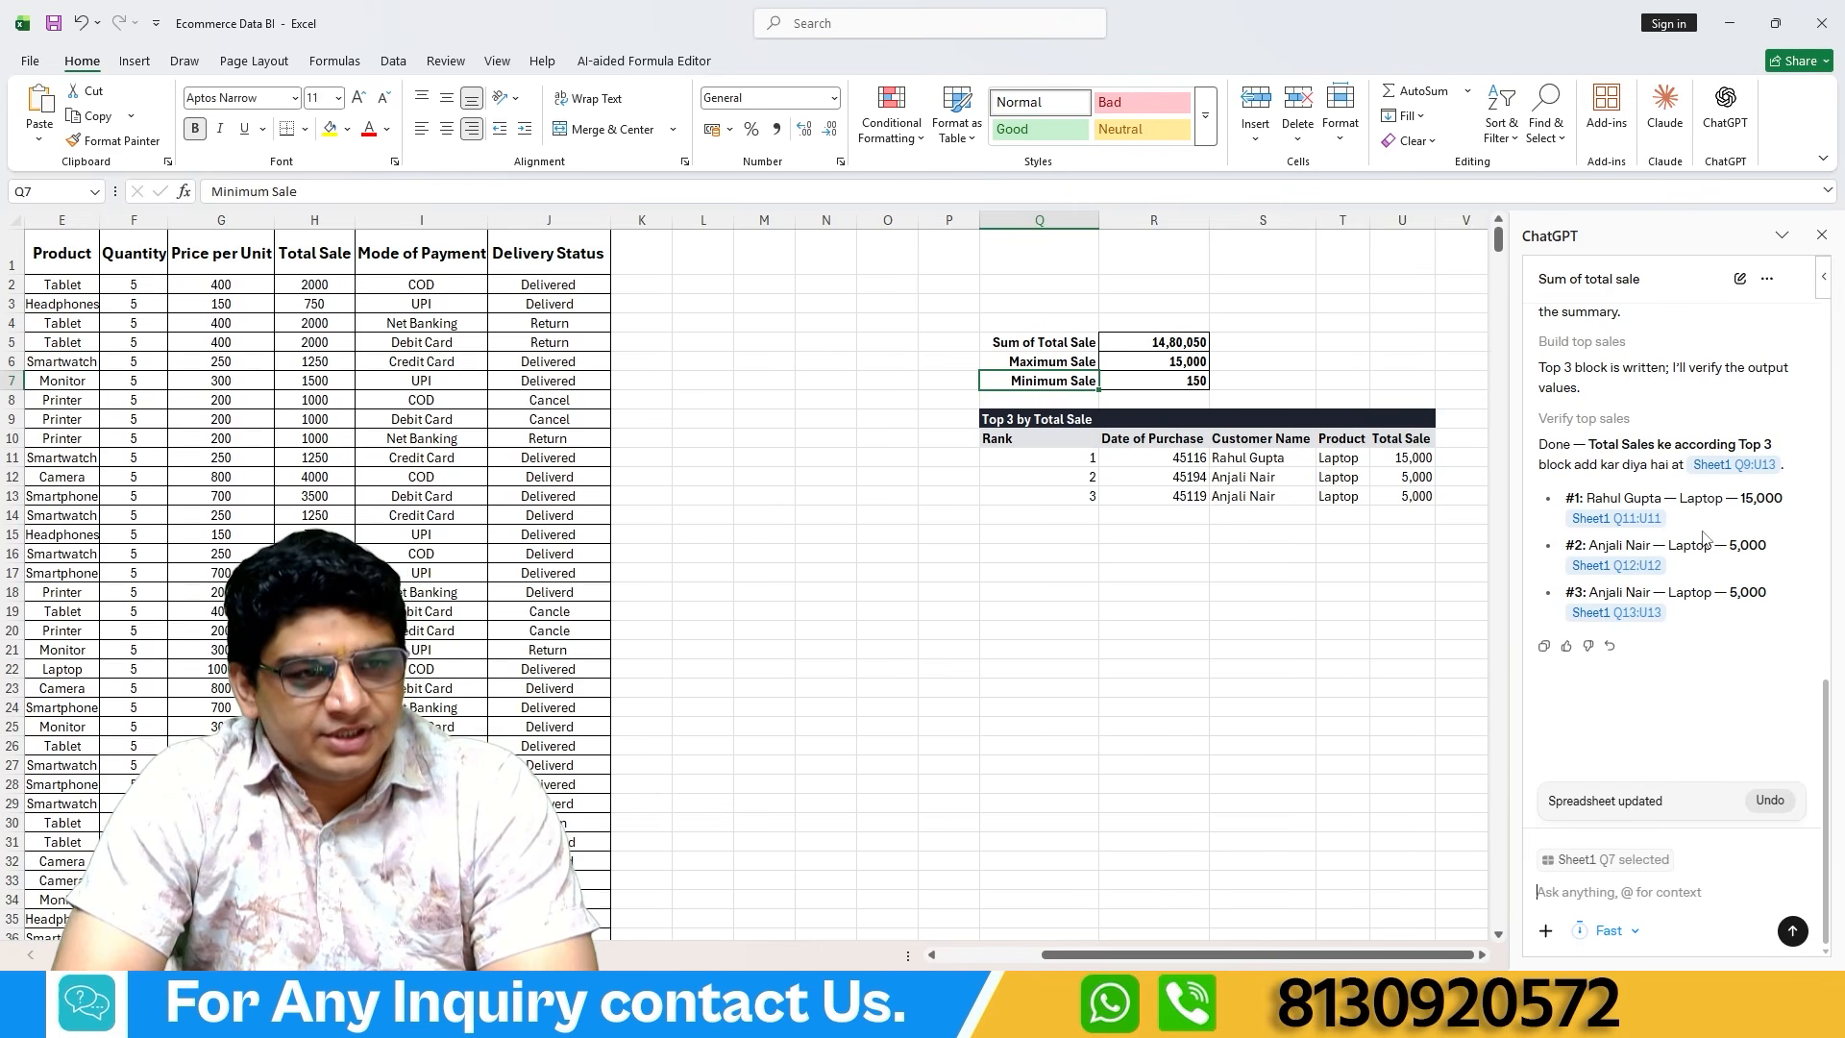
# Copy the previous top three prompt from the chat into the message box and remove the pasted "You said:" prefix.
pyautogui.scroll(2, 1703, 499)
pyautogui.scroll(2, 1703, 432)
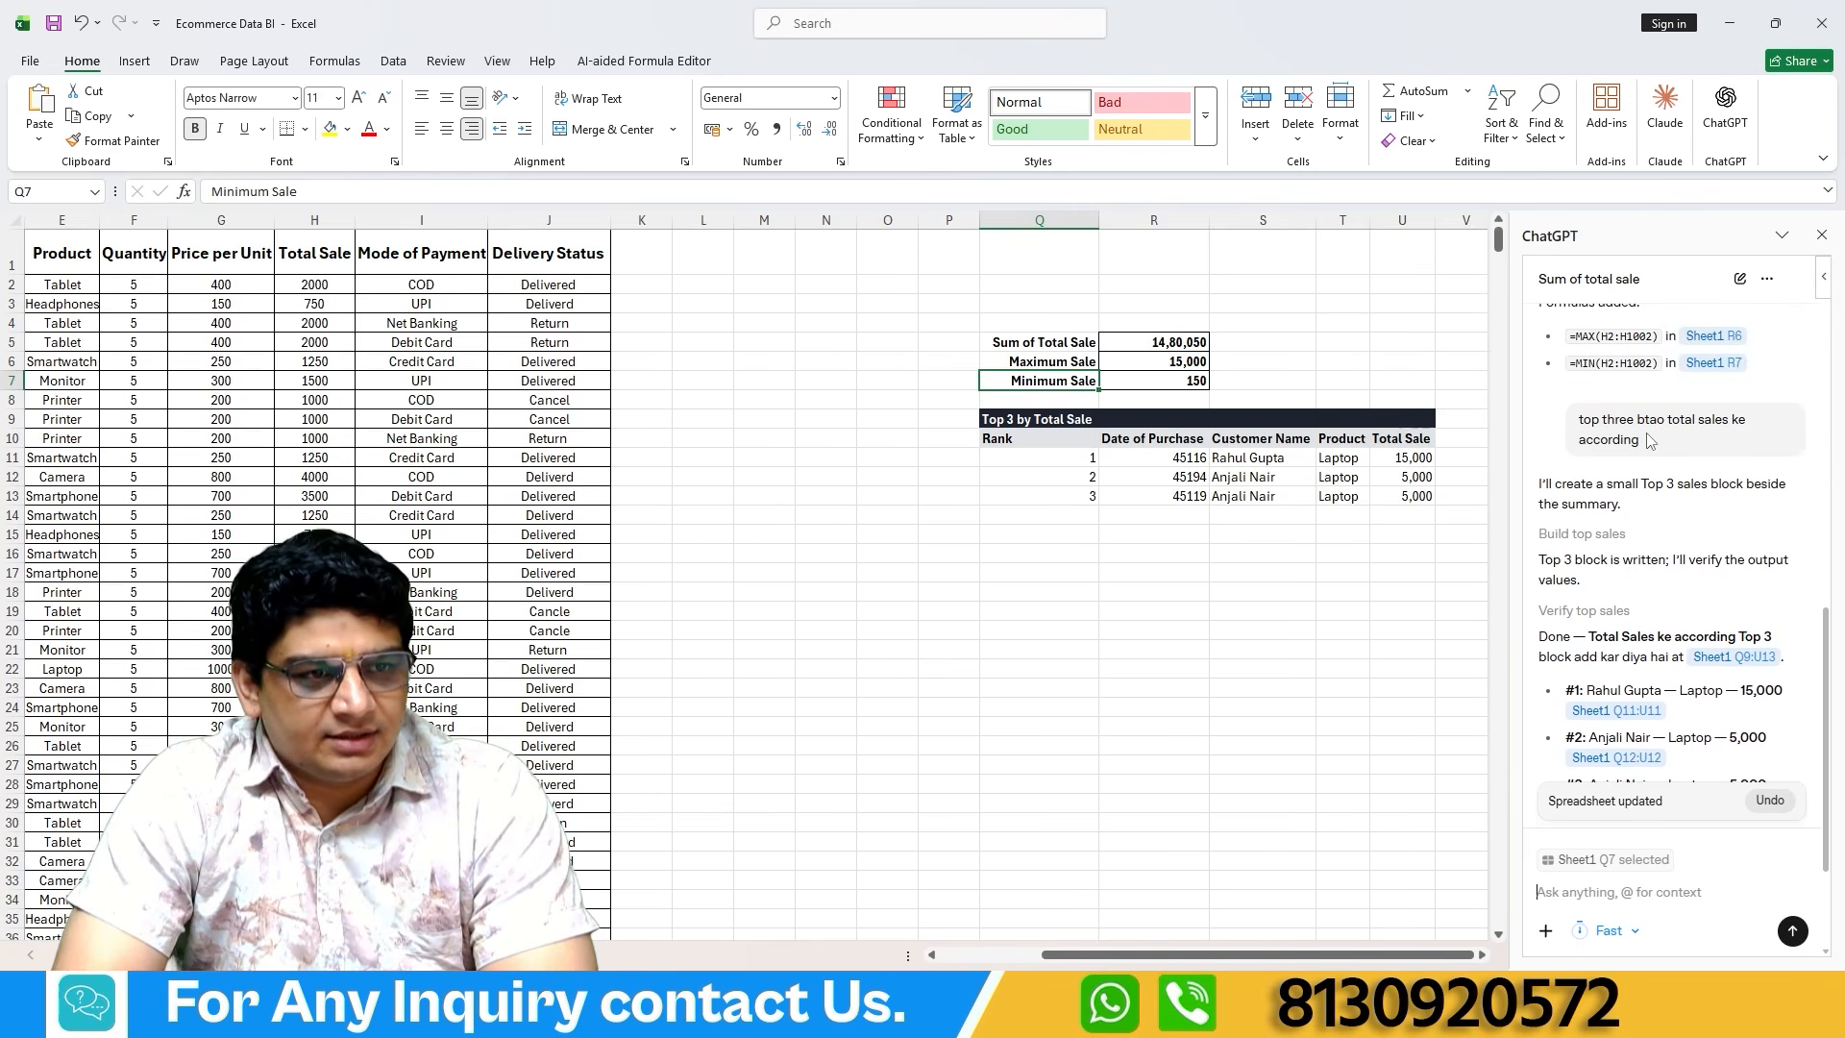
pyautogui.moveTo(1657, 444); pyautogui.dragTo(1581, 418)
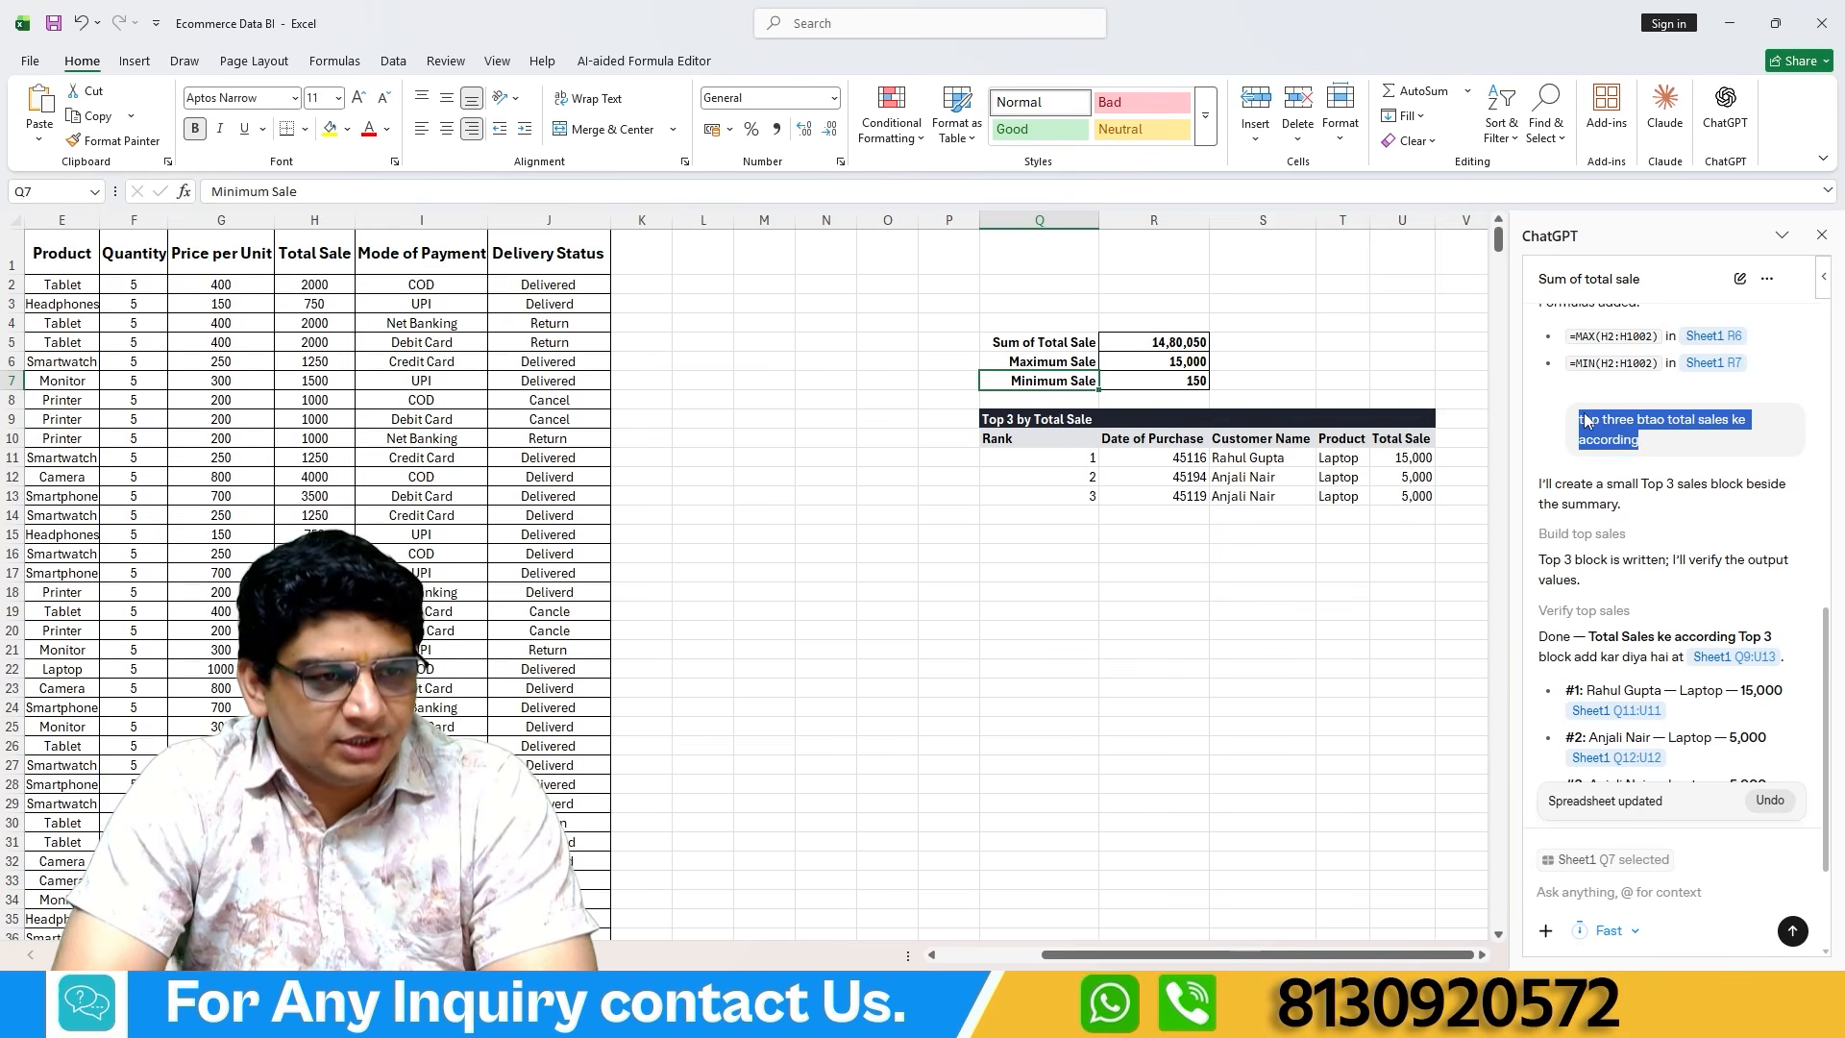
pyautogui.hotkey('ctrl', 'c')
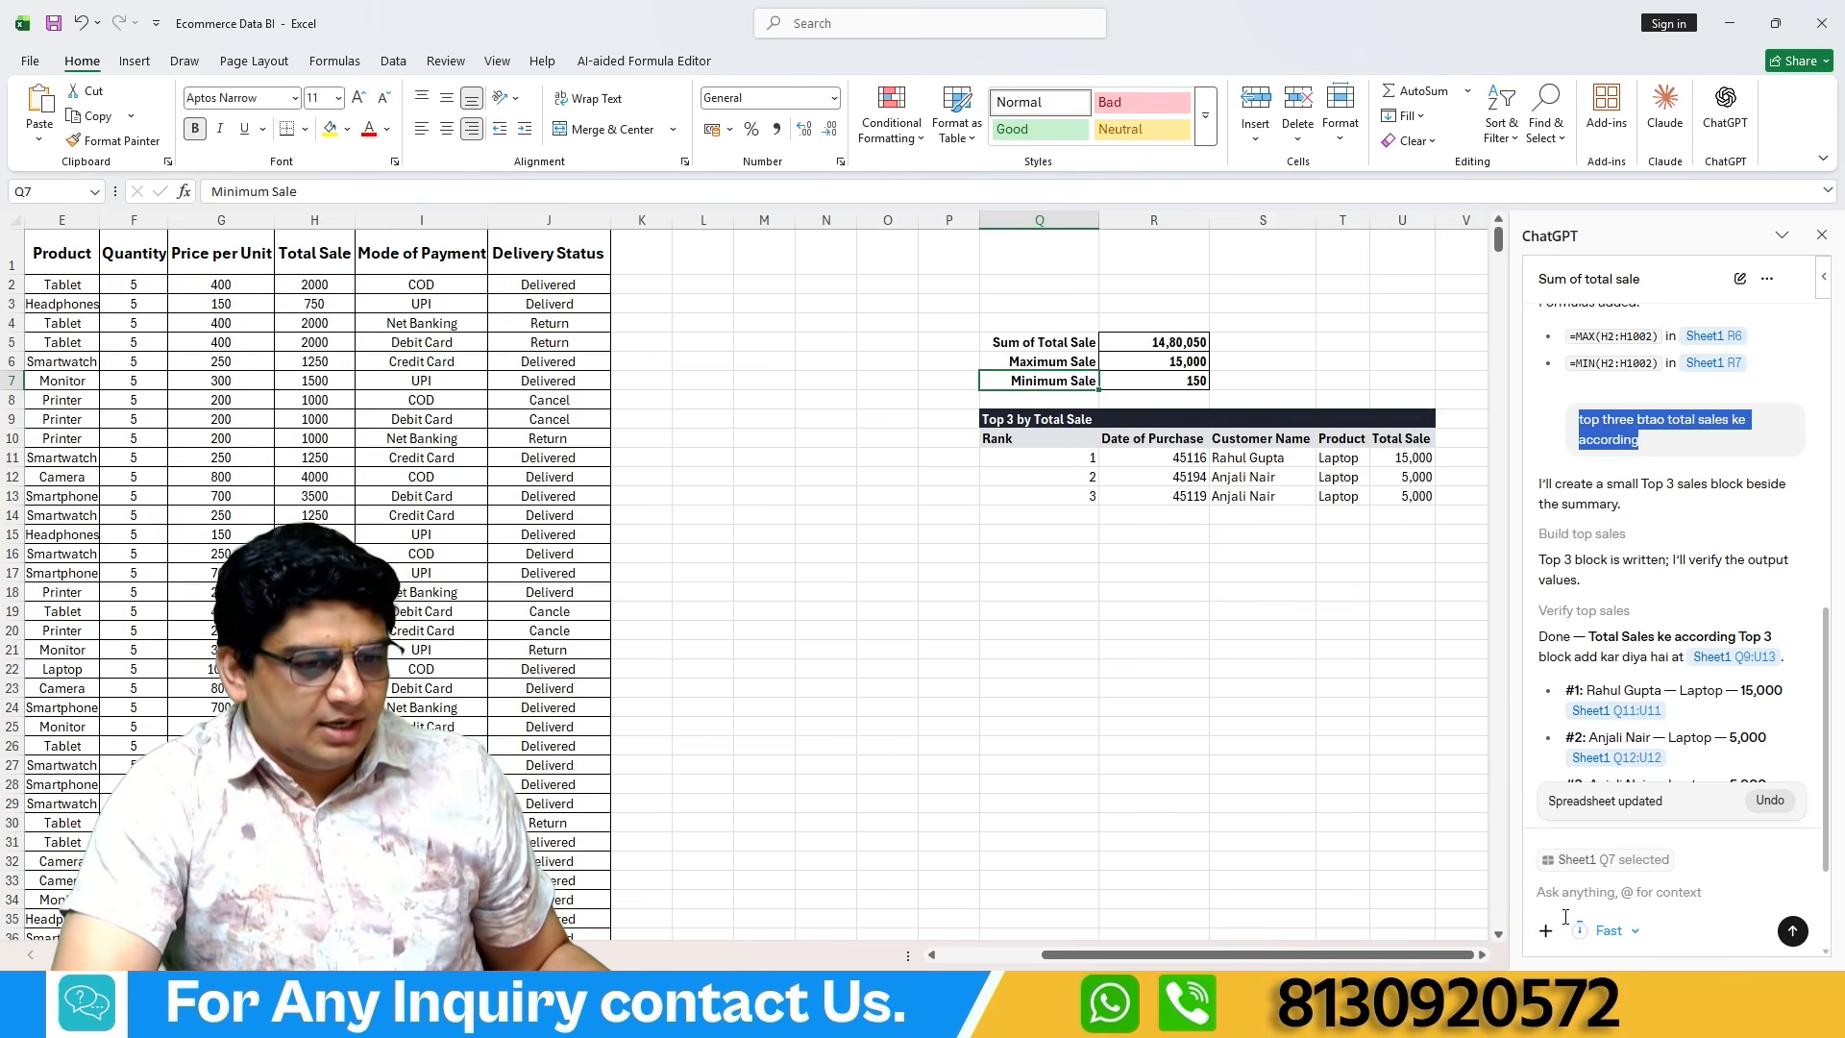
pyautogui.click(1570, 892)
pyautogui.hotkey('ctrl', 'v')
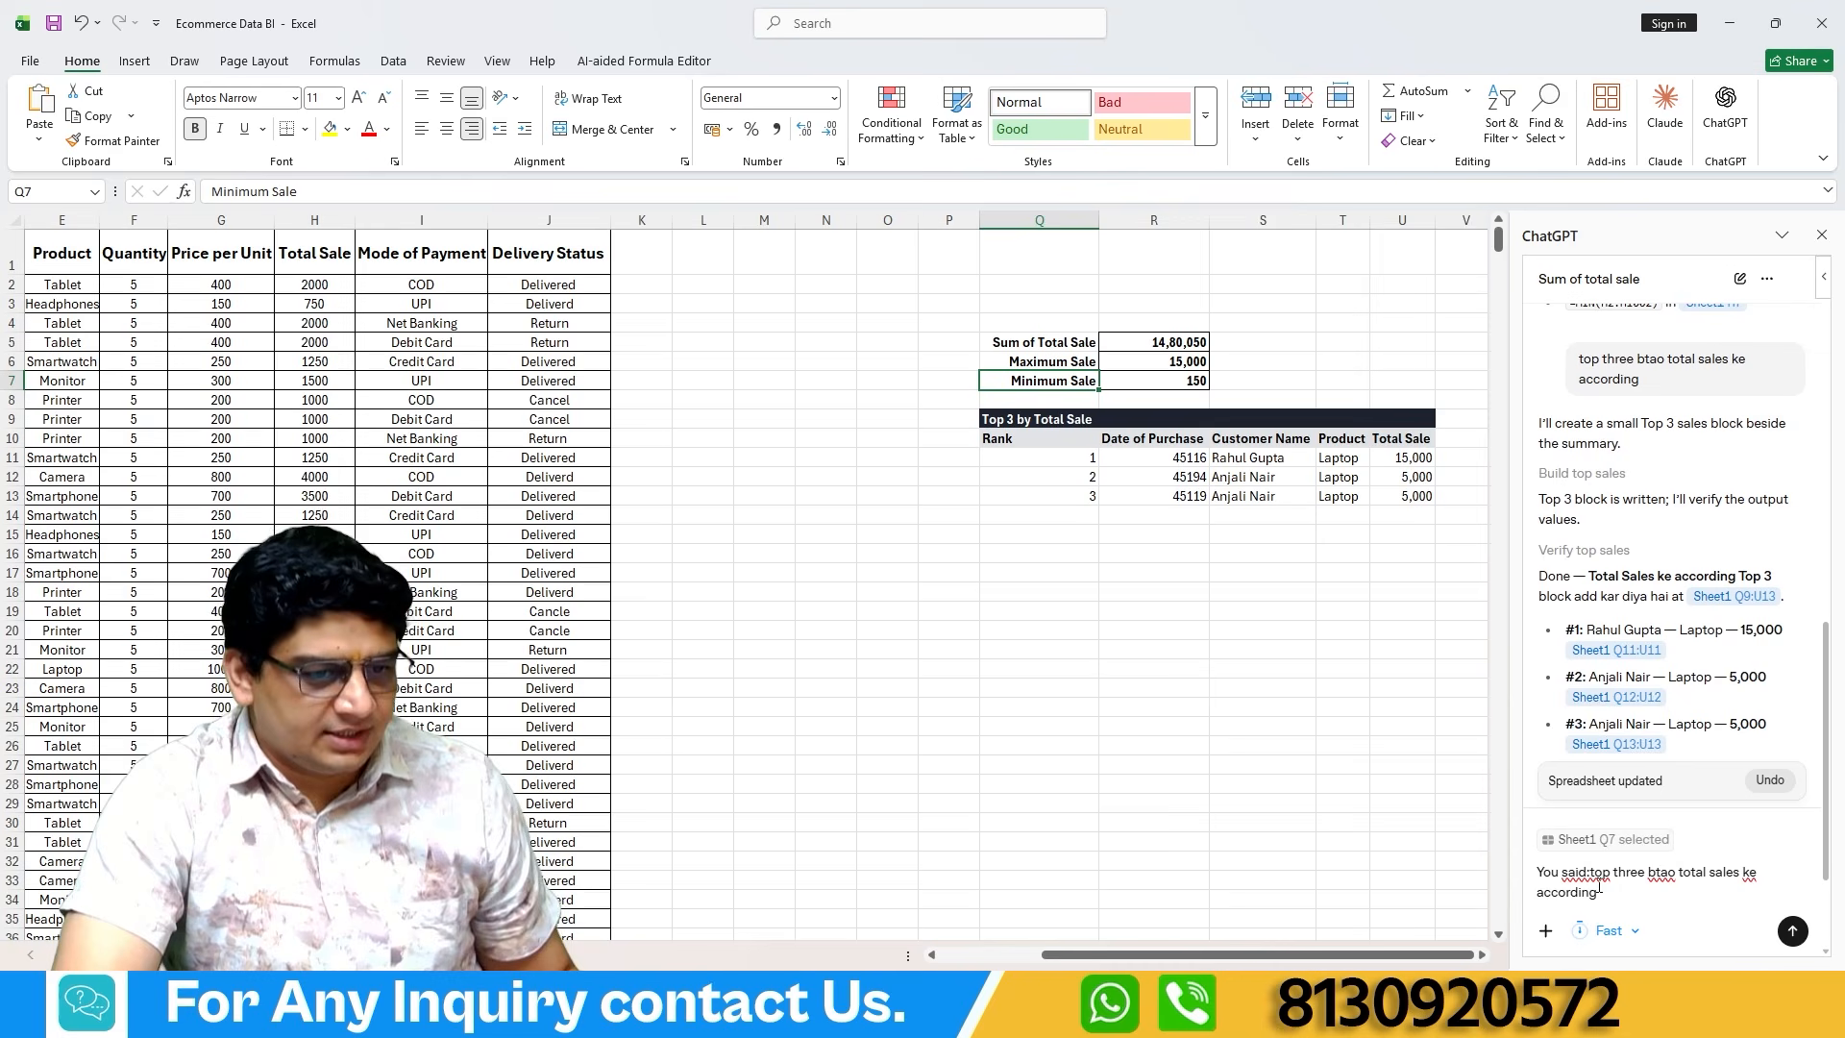
pyautogui.moveTo(1588, 873); pyautogui.dragTo(1519, 874)
pyautogui.press('BackSpace')
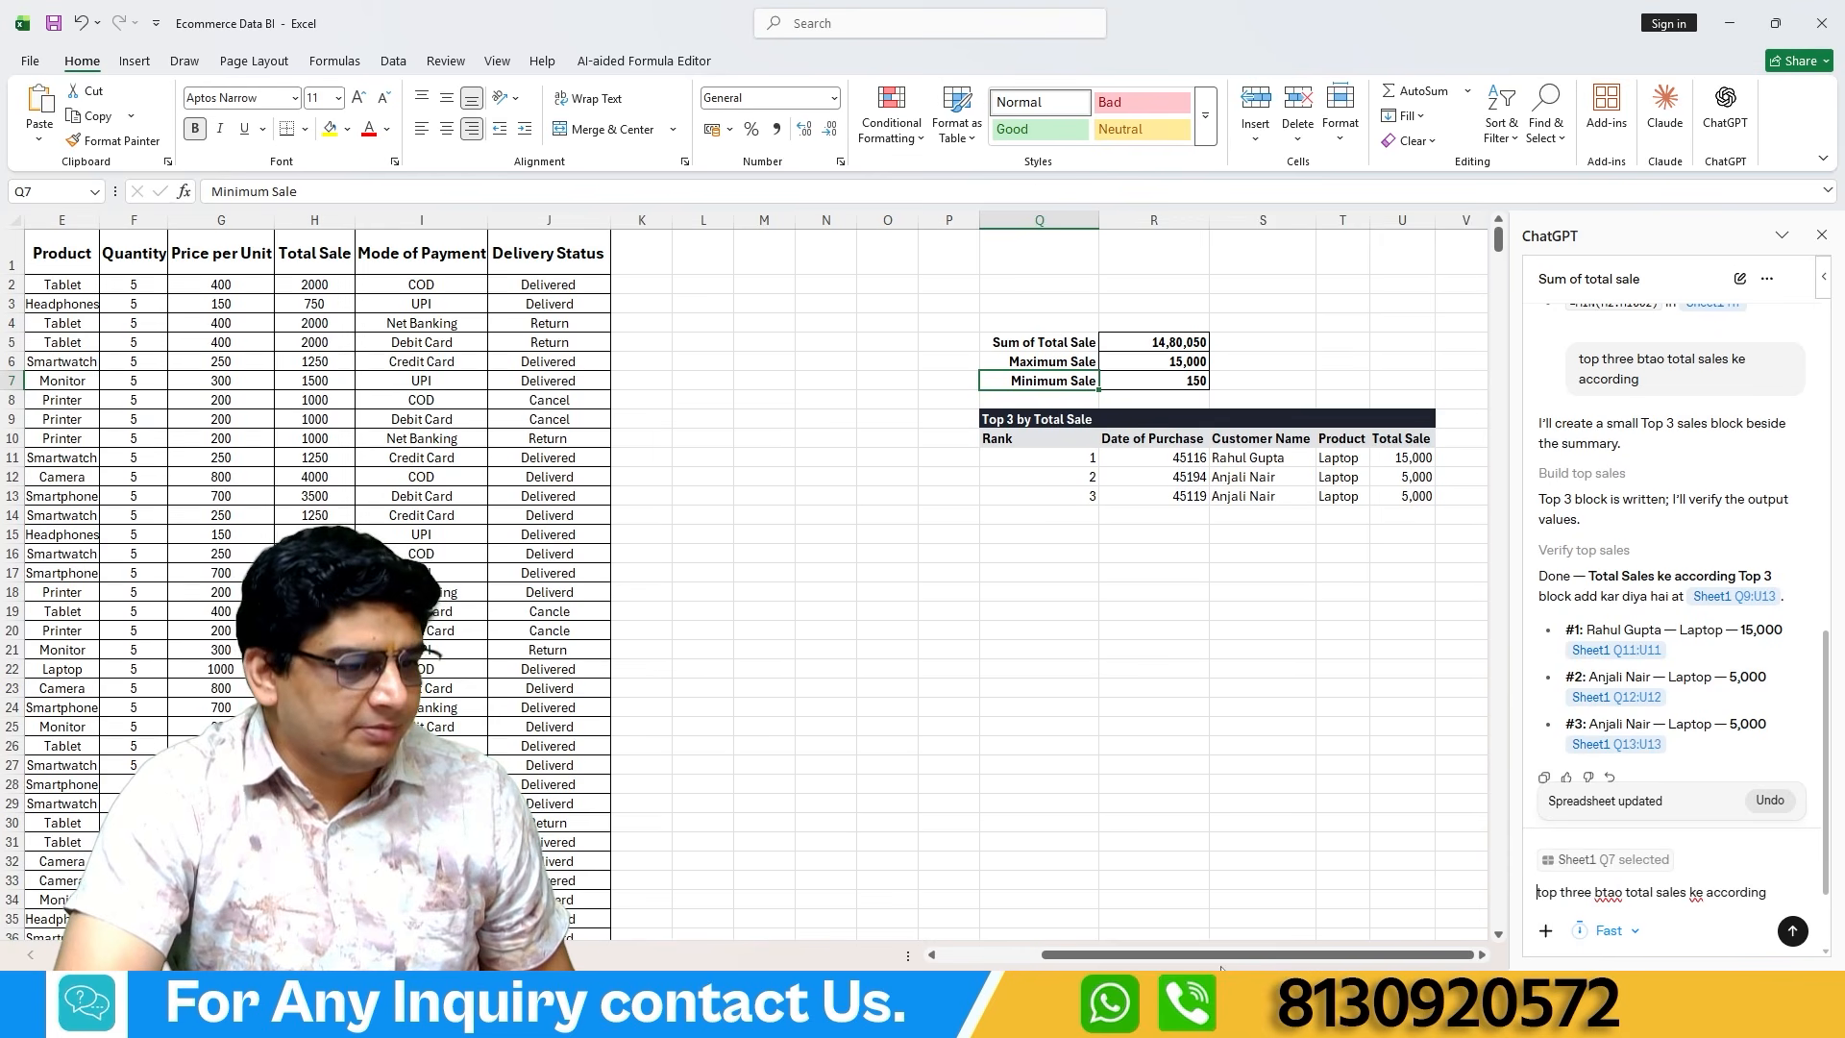
# Insert "city" after "top three" in the prompt and send "top three city btao total sales ke according".
pyautogui.moveTo(1221, 955); pyautogui.dragTo(1038, 955)
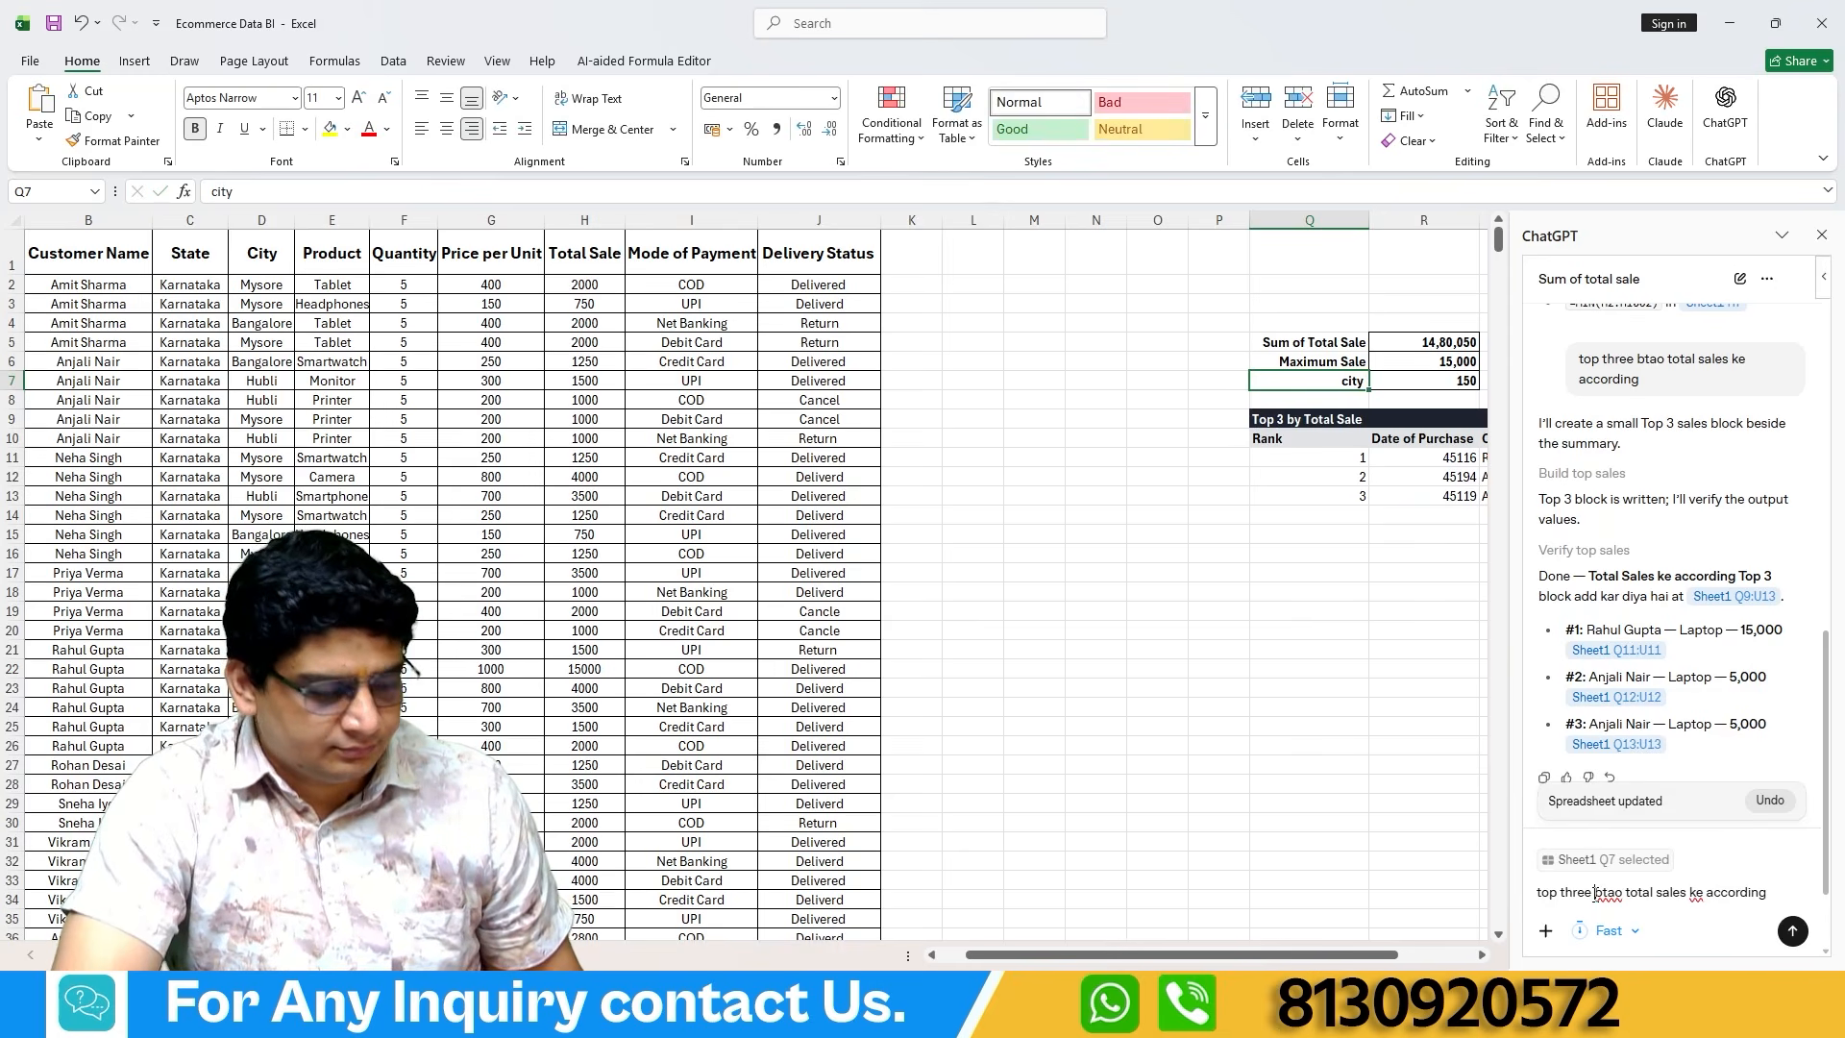
pyautogui.click(1595, 894)
pyautogui.write('city')
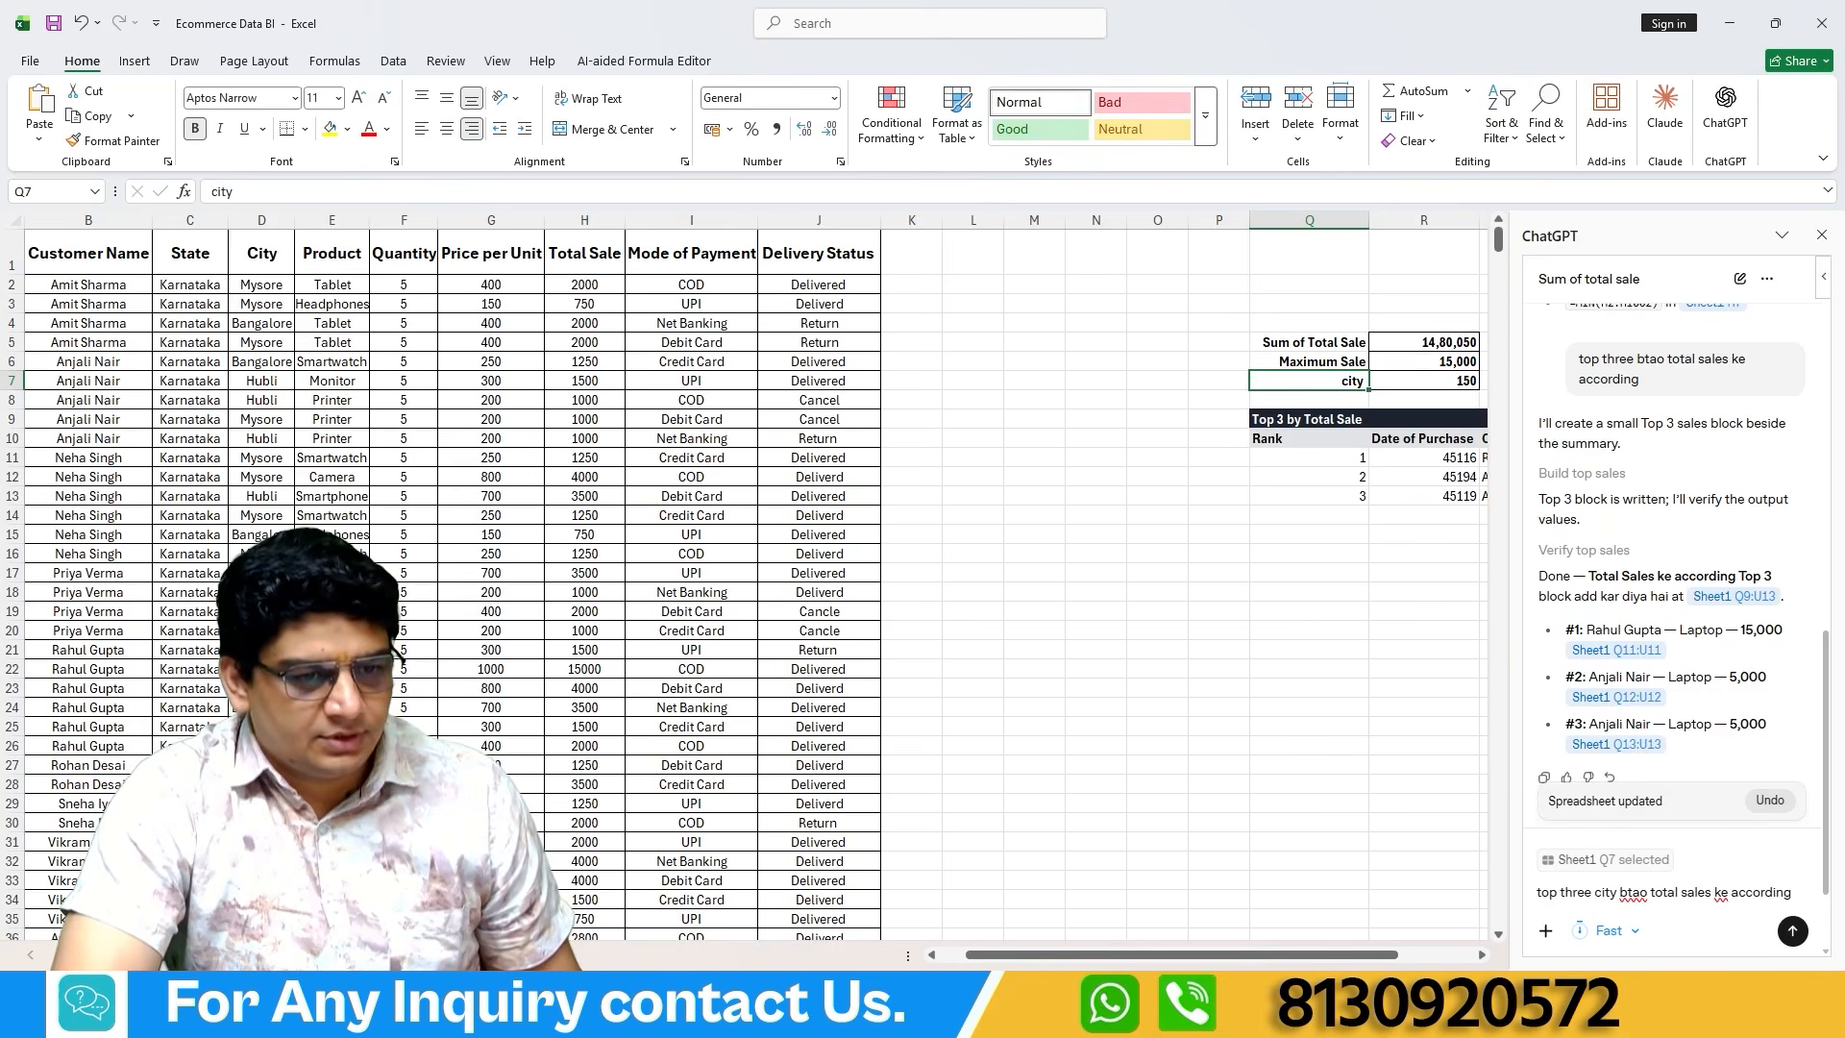
pyautogui.click(1792, 930)
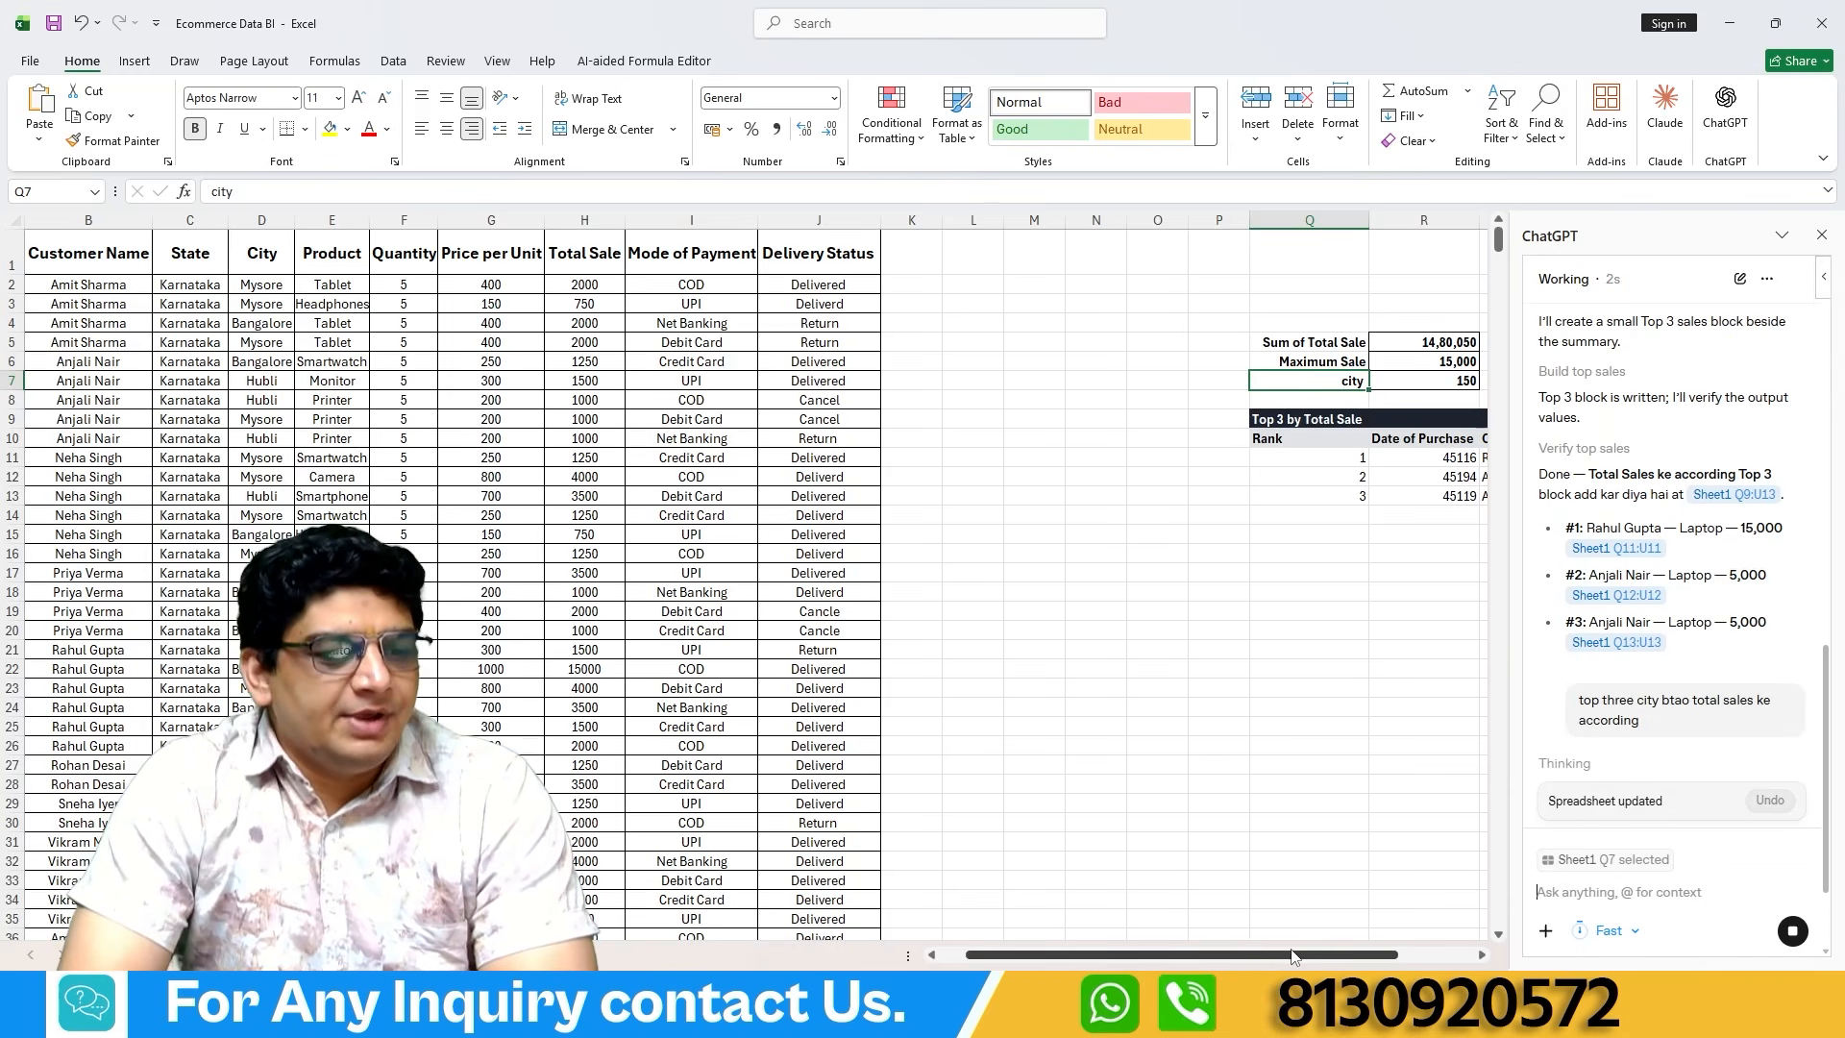
# Examine the cities and their total sales in the Top 3 Cities by Total Sale block, cells R17:S19.
pyautogui.moveTo(1292, 954); pyautogui.dragTo(1370, 954)
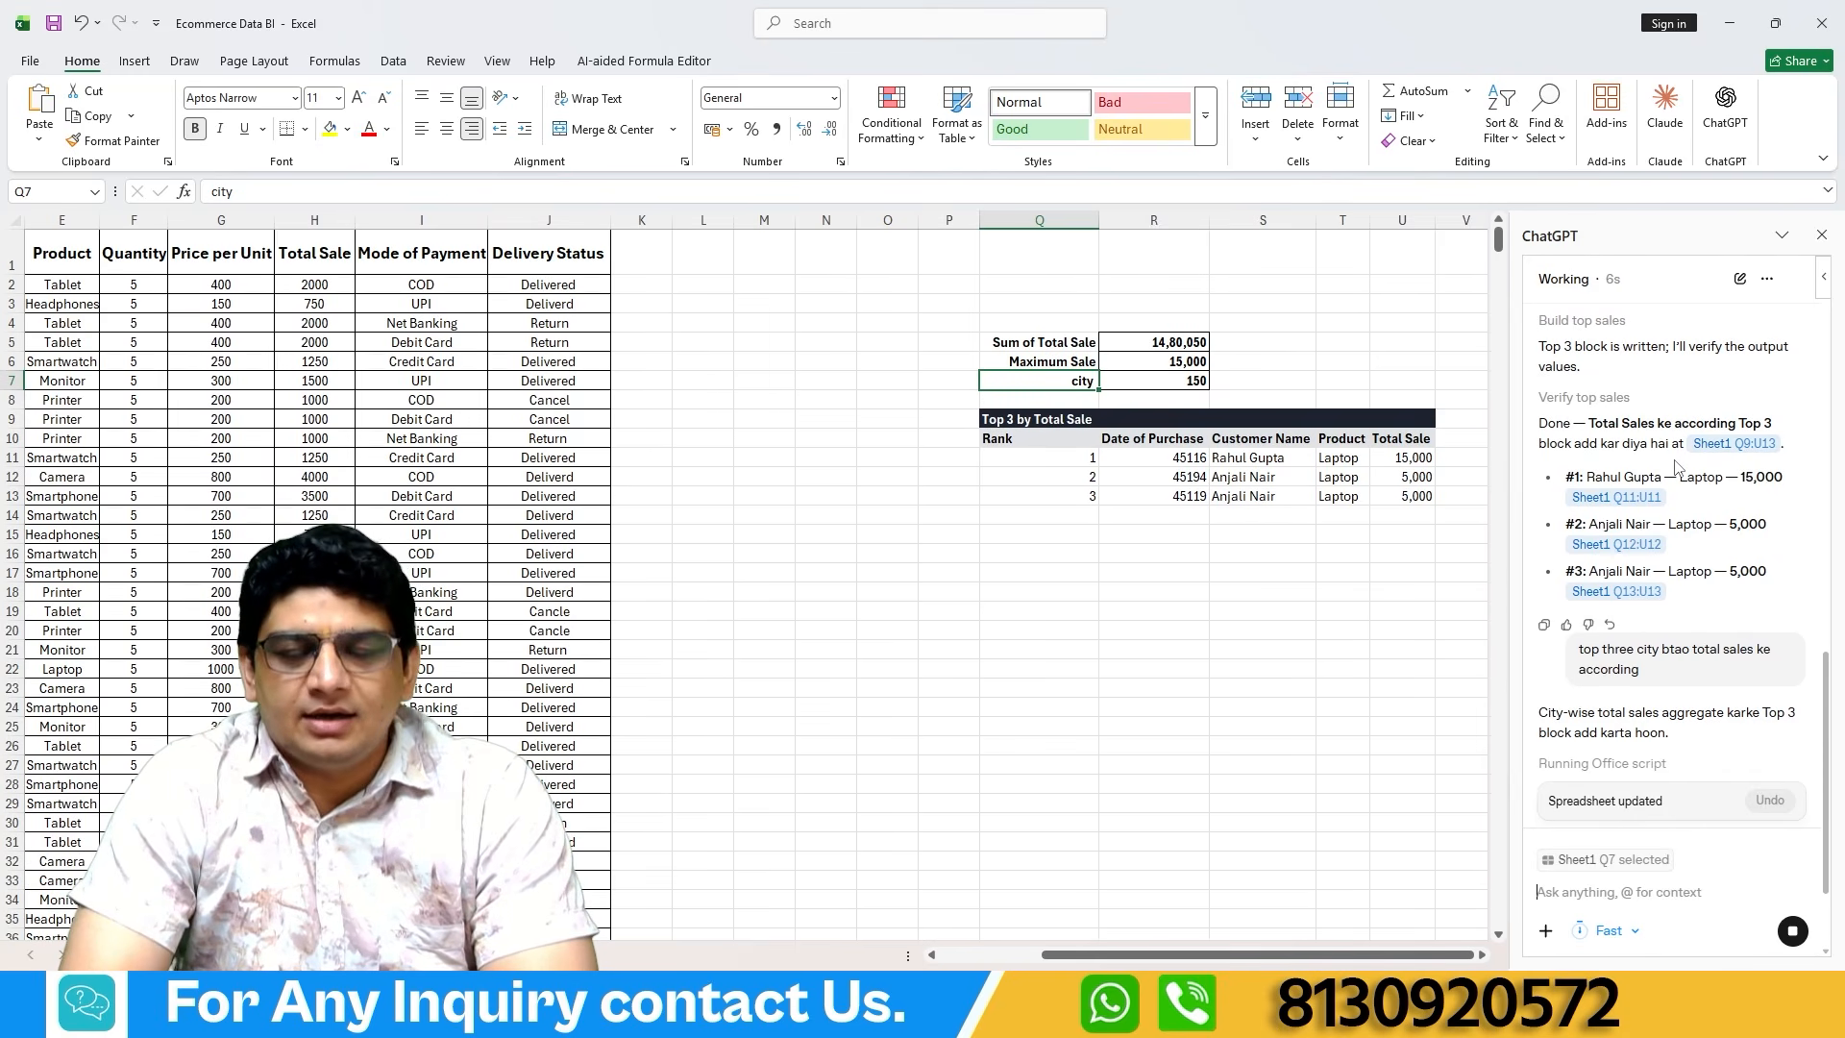
pyautogui.scroll(2, 1743, 475)
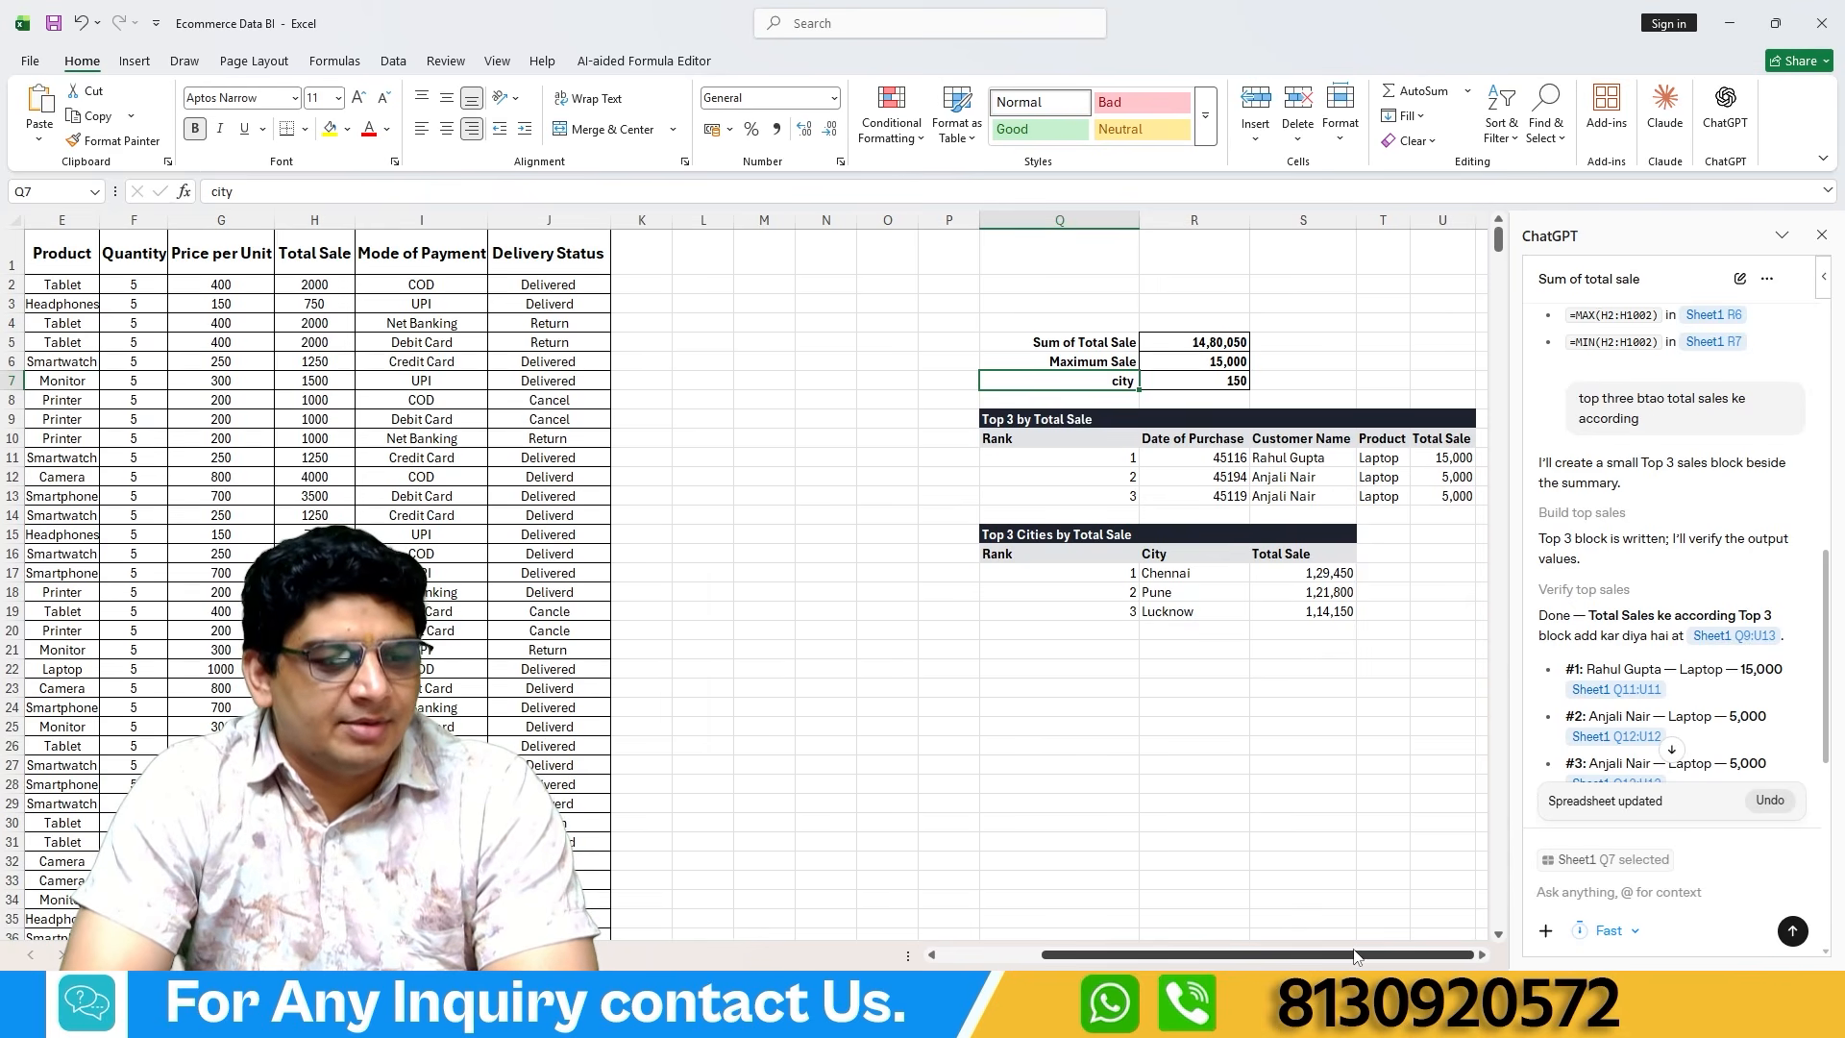
pyautogui.scroll(-1, 1161, 567)
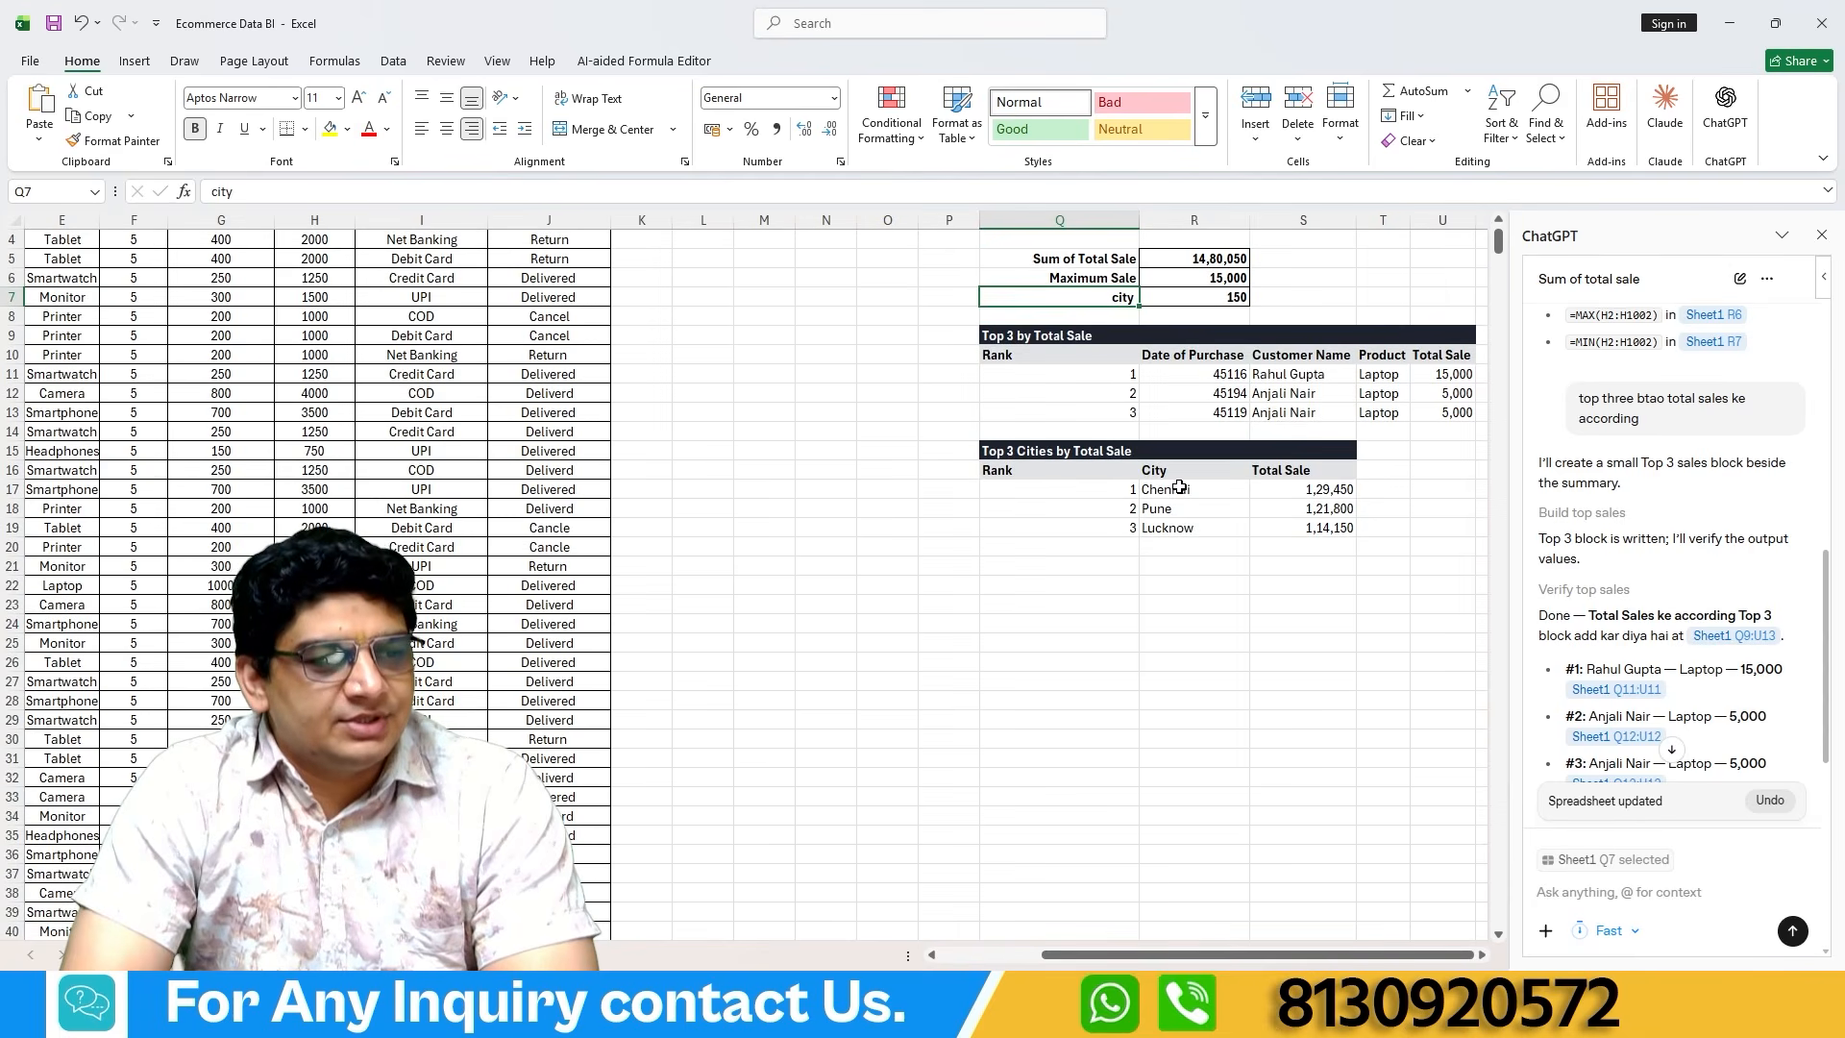
pyautogui.click(1179, 487)
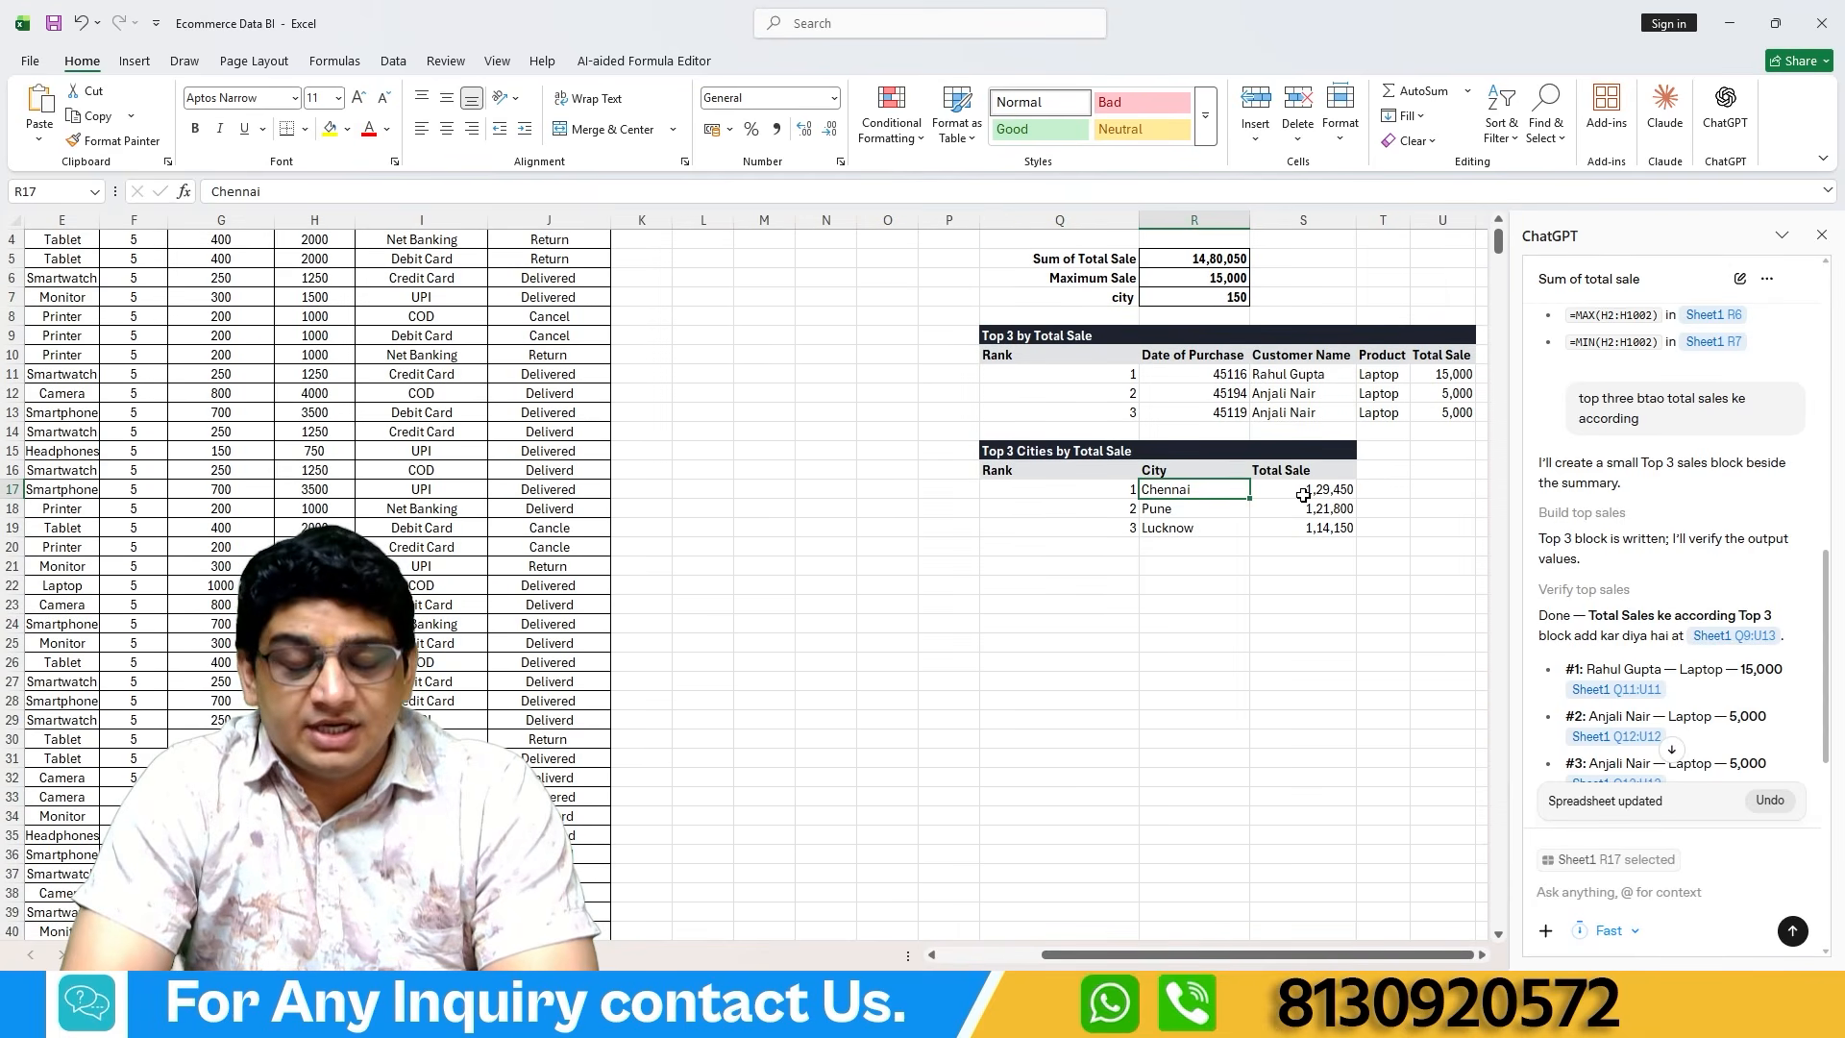
pyautogui.click(1173, 510)
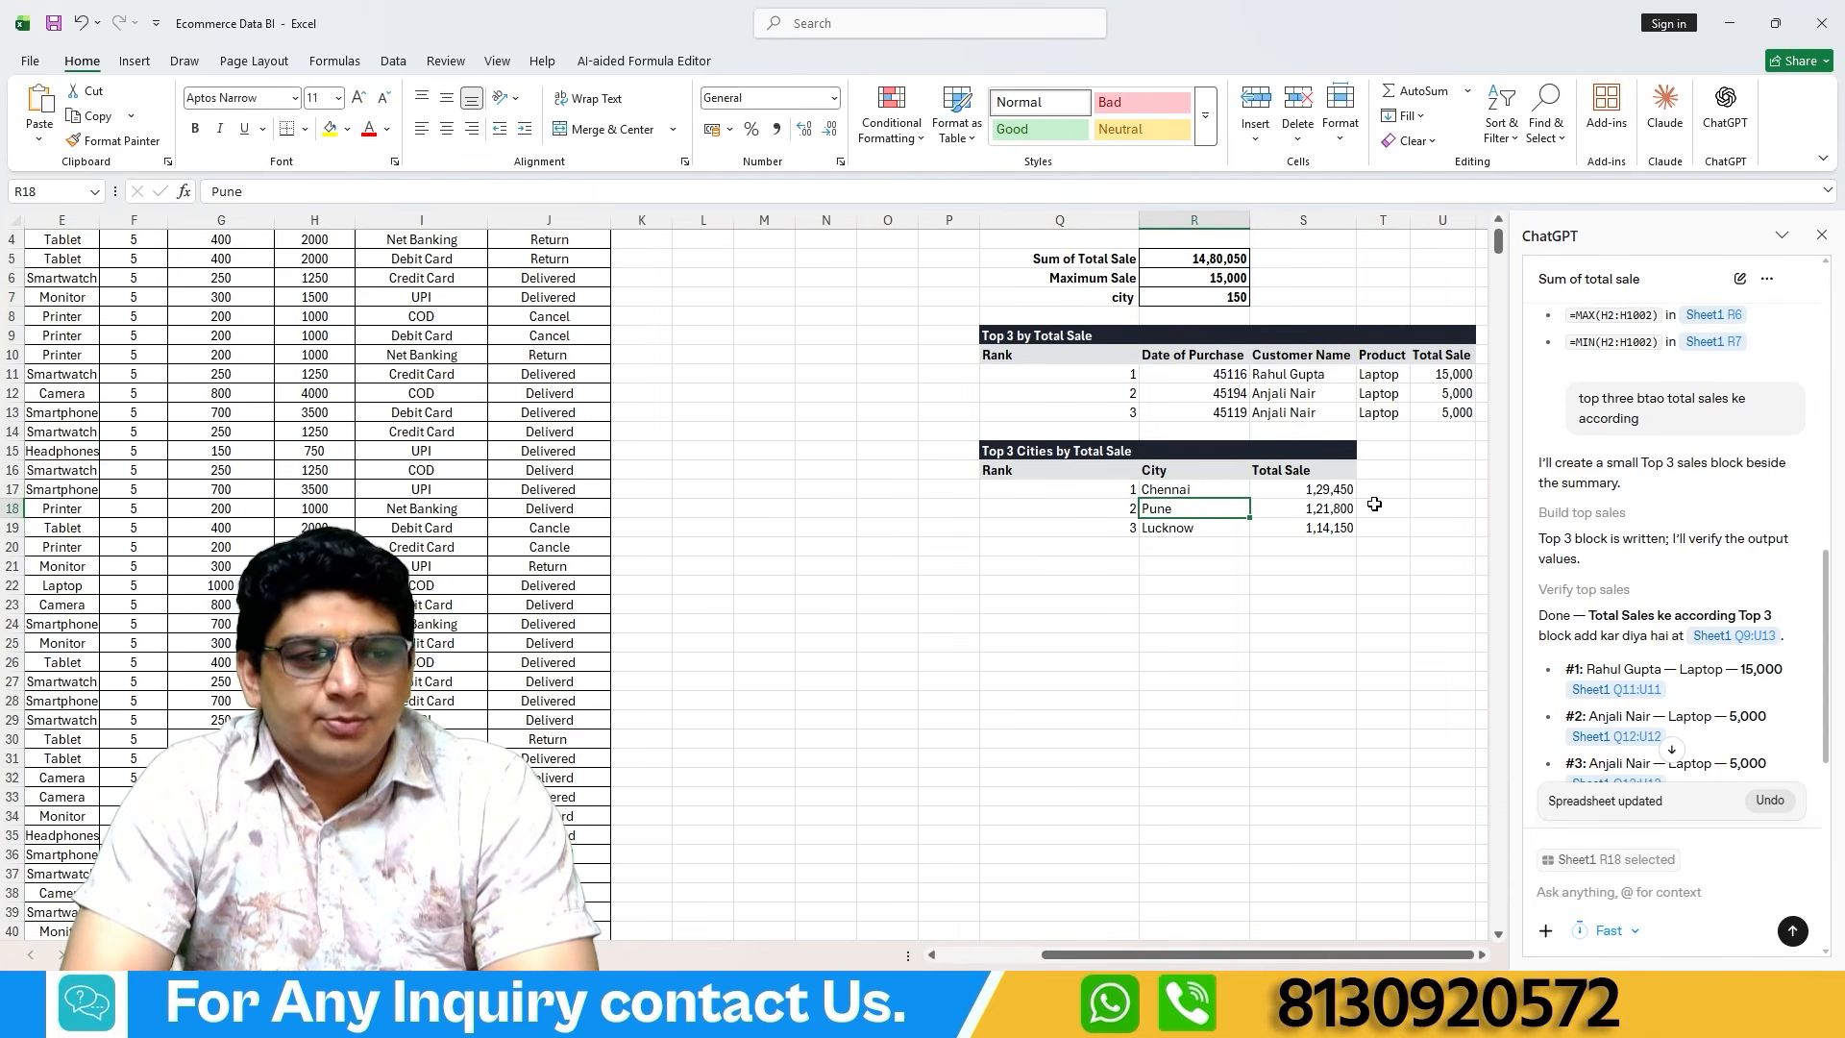
pyautogui.click(1319, 513)
pyautogui.click(1182, 528)
pyautogui.click(1298, 527)
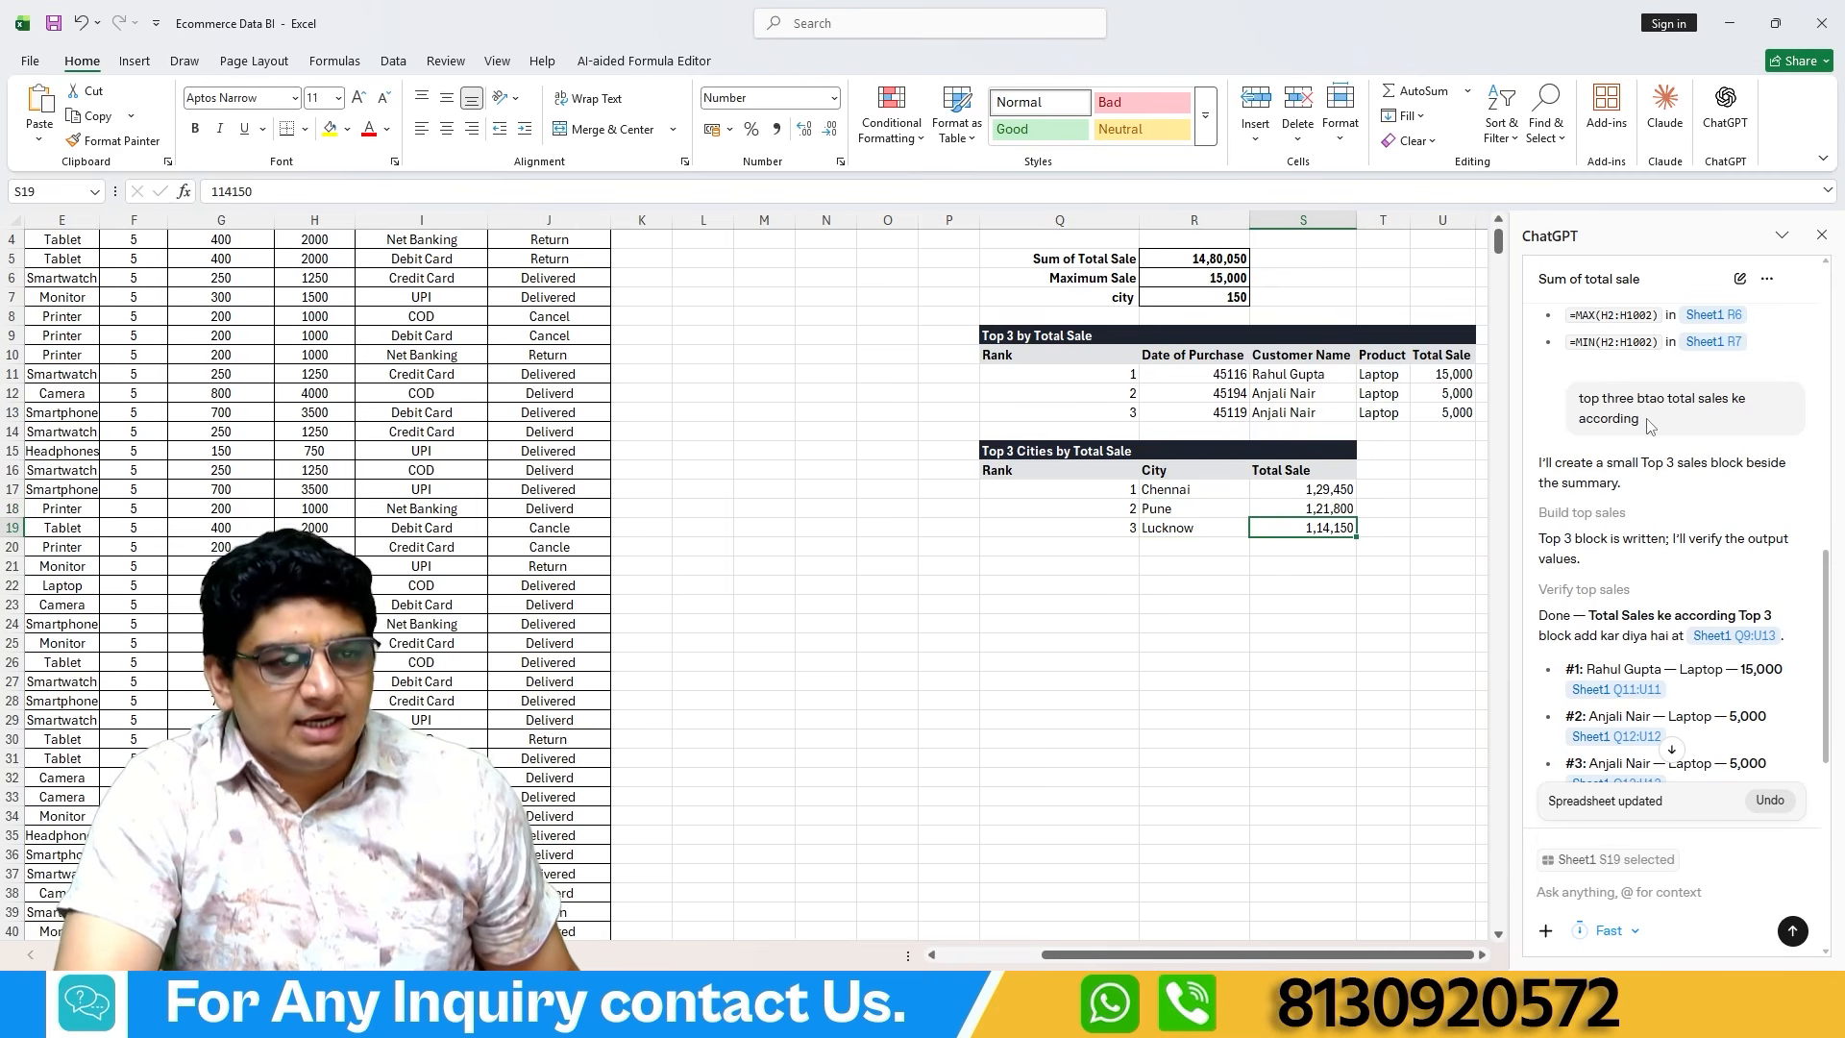
# Reuse the earlier top three prompt with "state" inserted and send "top three state btao total sales ke according".
pyautogui.moveTo(1645, 420); pyautogui.dragTo(1557, 401)
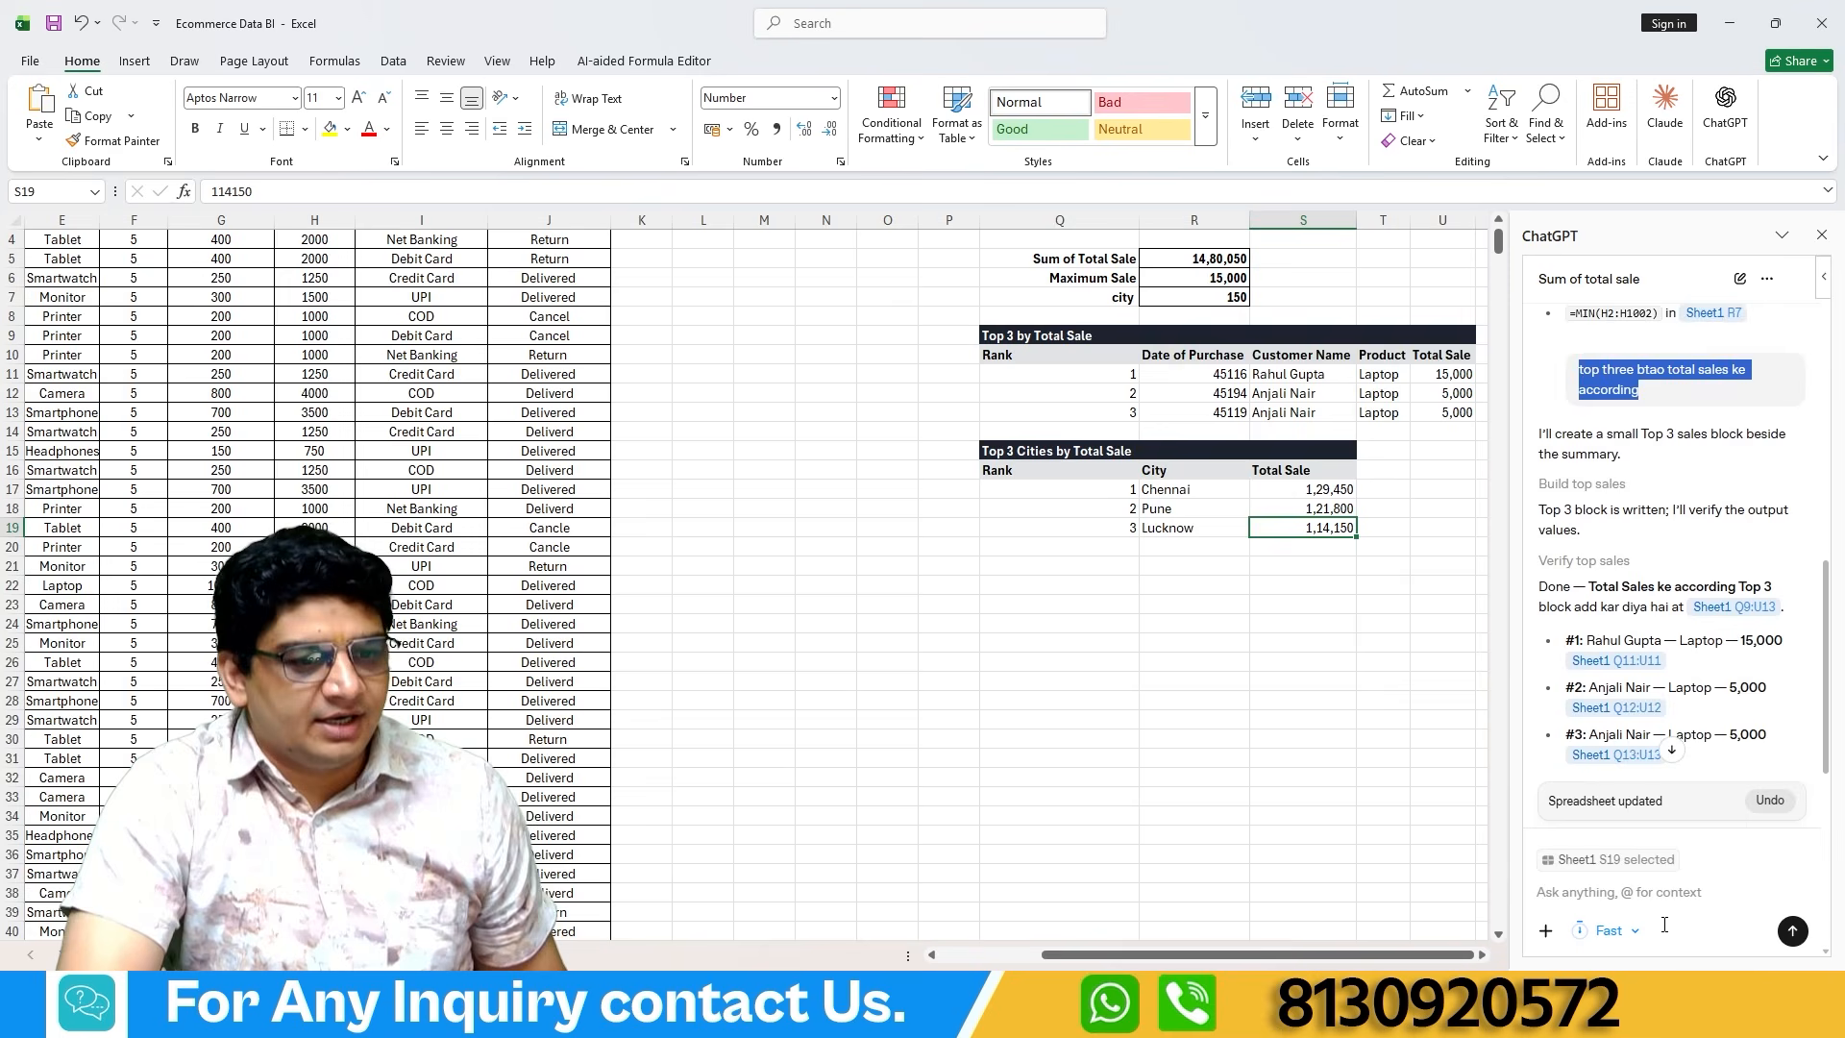
pyautogui.hotkey('ctrl', 'v')
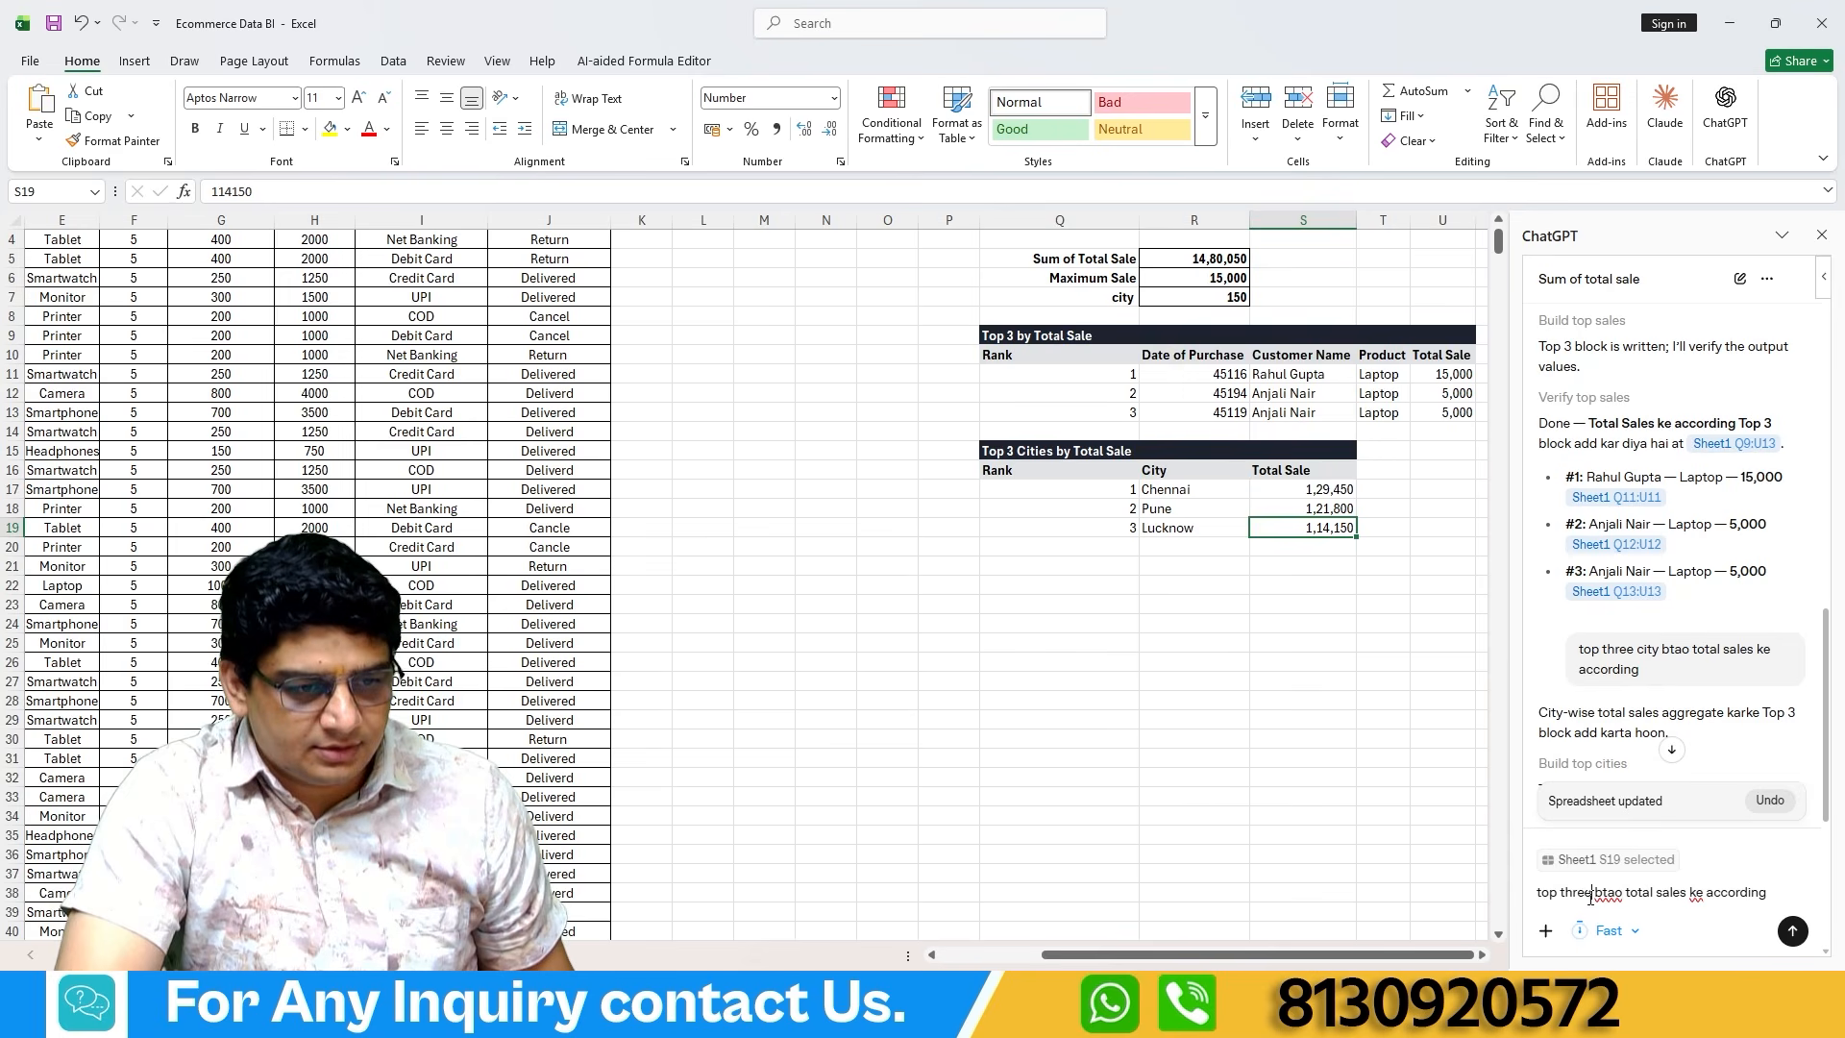
pyautogui.write('state')
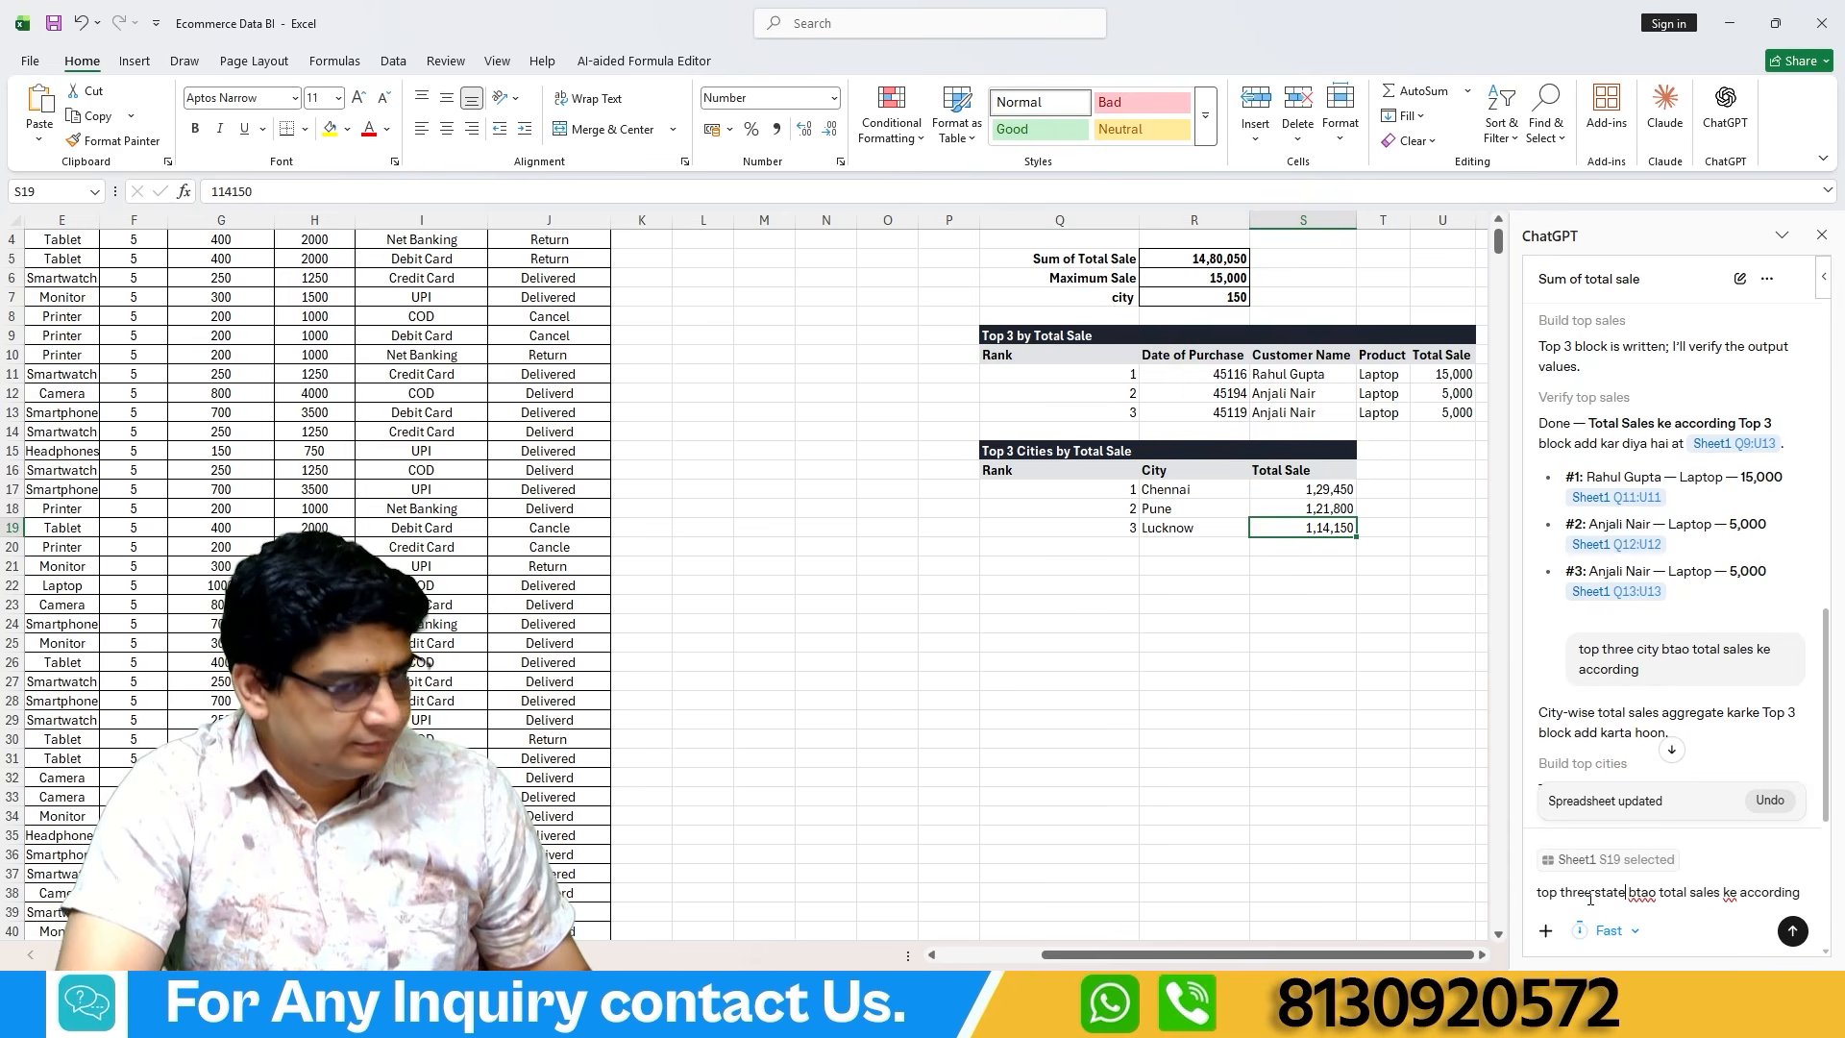
pyautogui.click(1793, 931)
pyautogui.moveTo(1099, 954); pyautogui.dragTo(1136, 920)
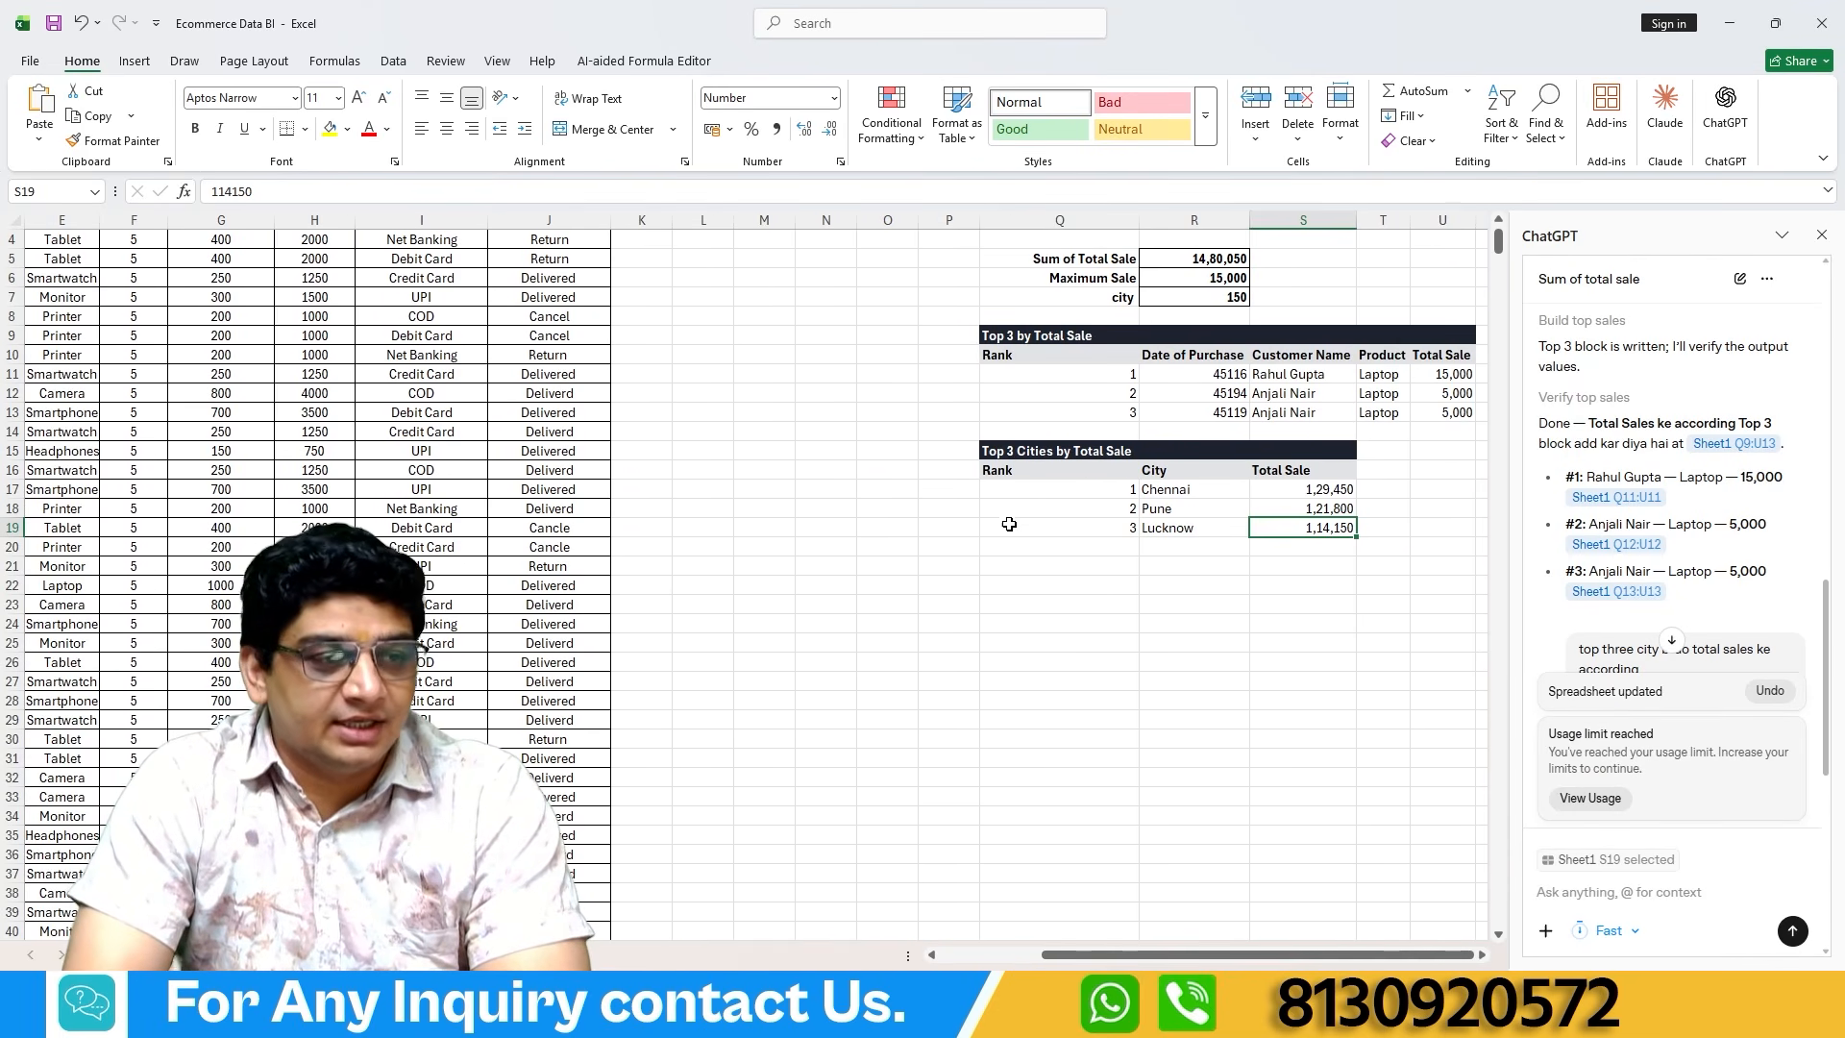
pyautogui.scroll(-5, 1715, 688)
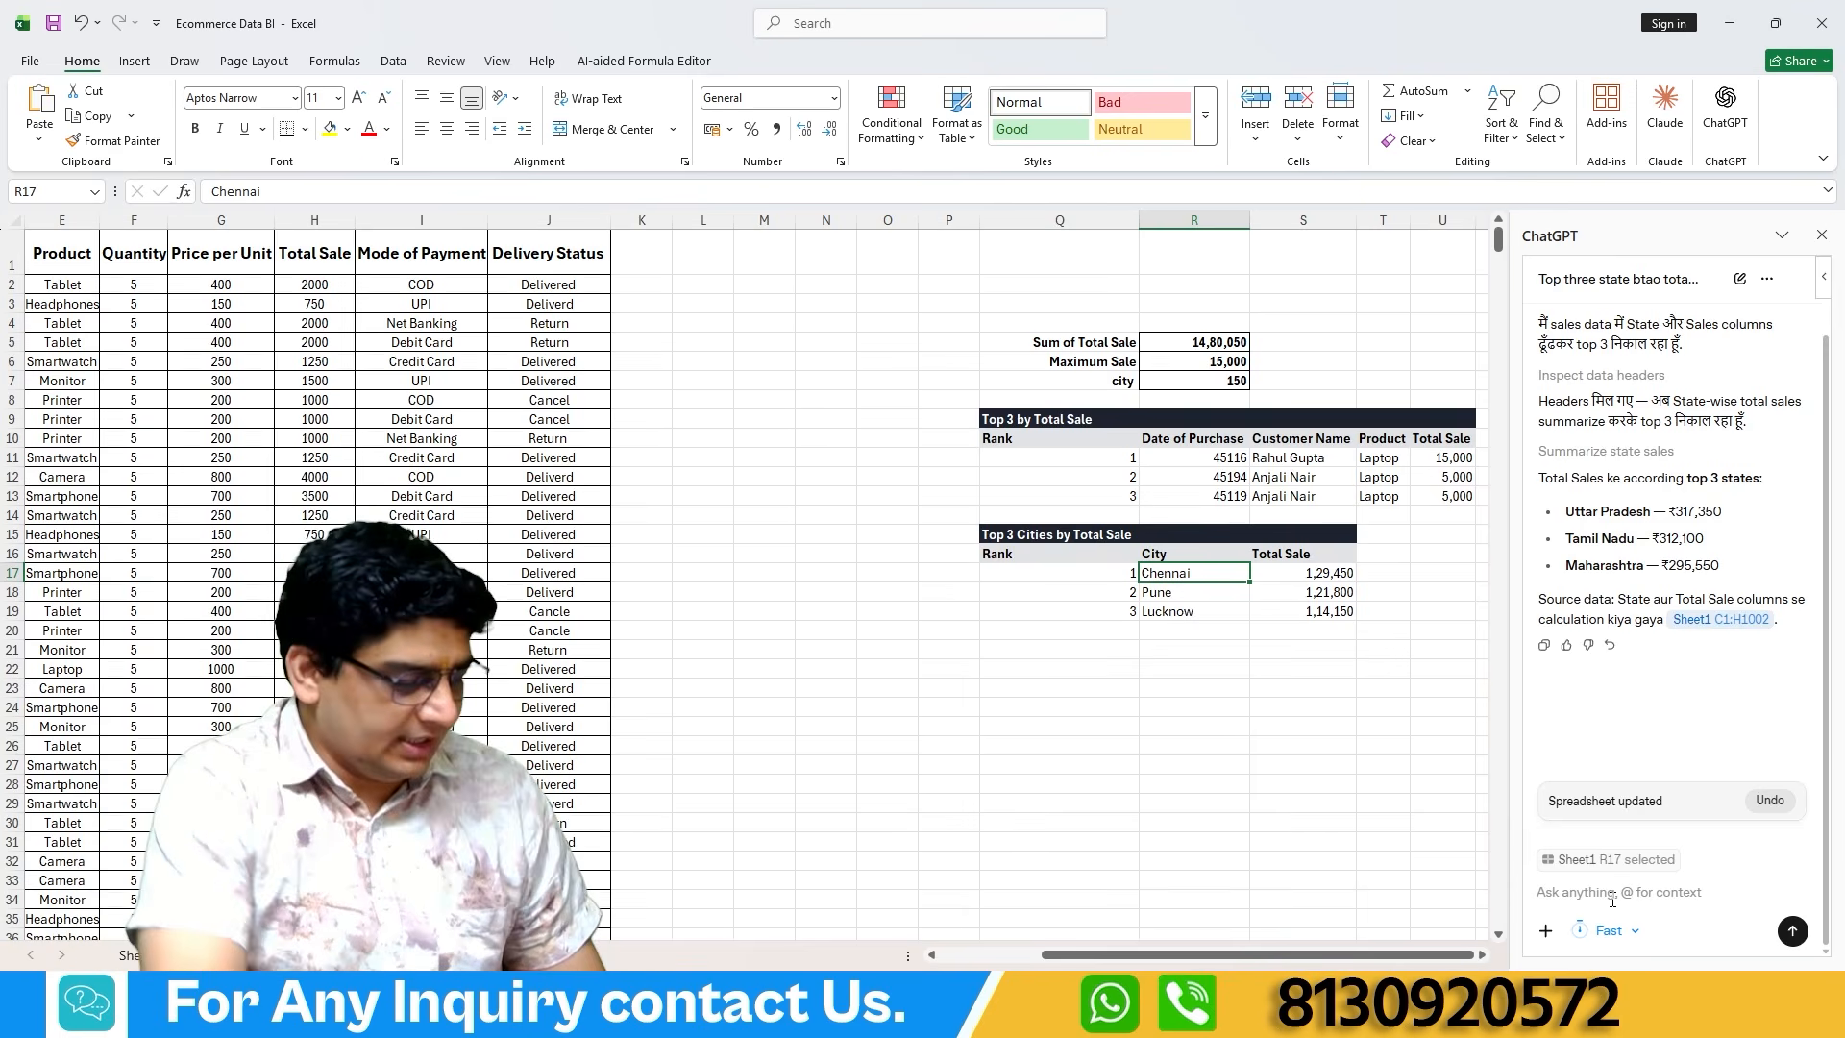
# Send ChatGPT the prompt "ek pivot table generate kri jisme product ki total sale show ho mode o f payment ke according".
pyautogui.write('ek pivot')
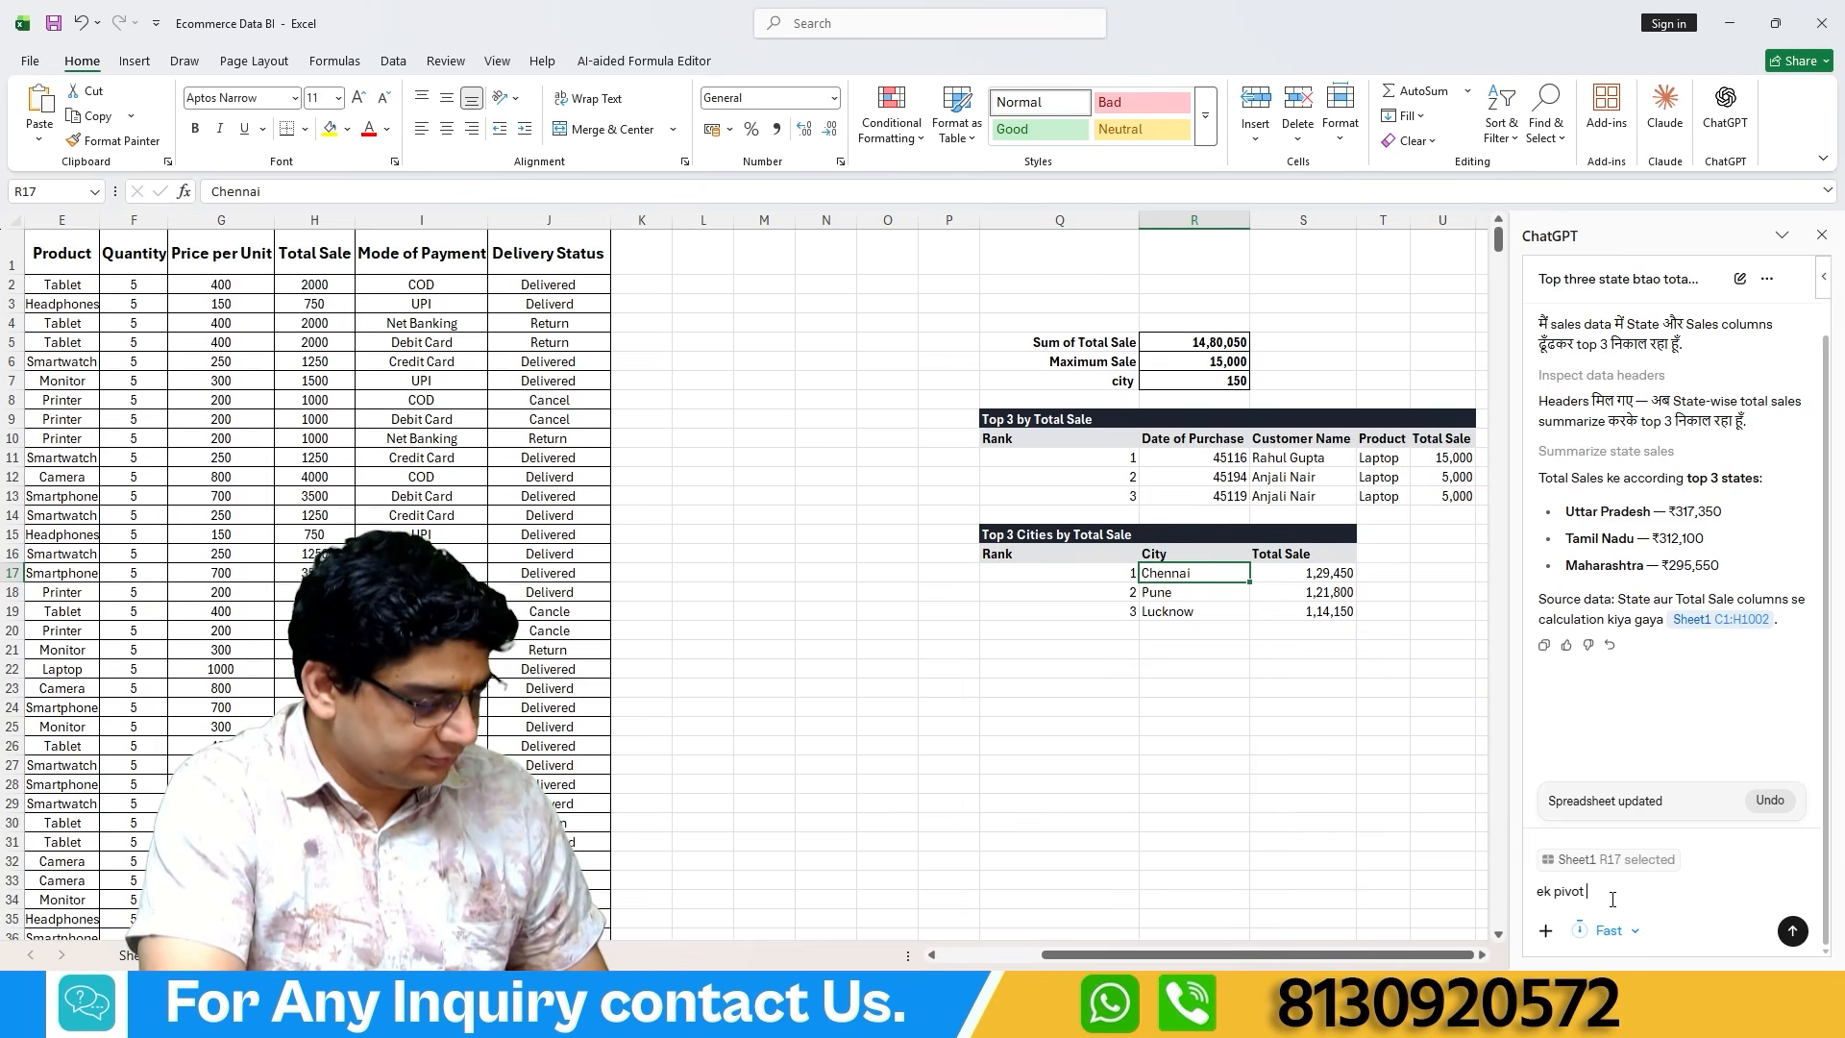
pyautogui.write('table generate kri jisme product ki total sale show ho mode o f payment ke according')
pyautogui.press('Return')
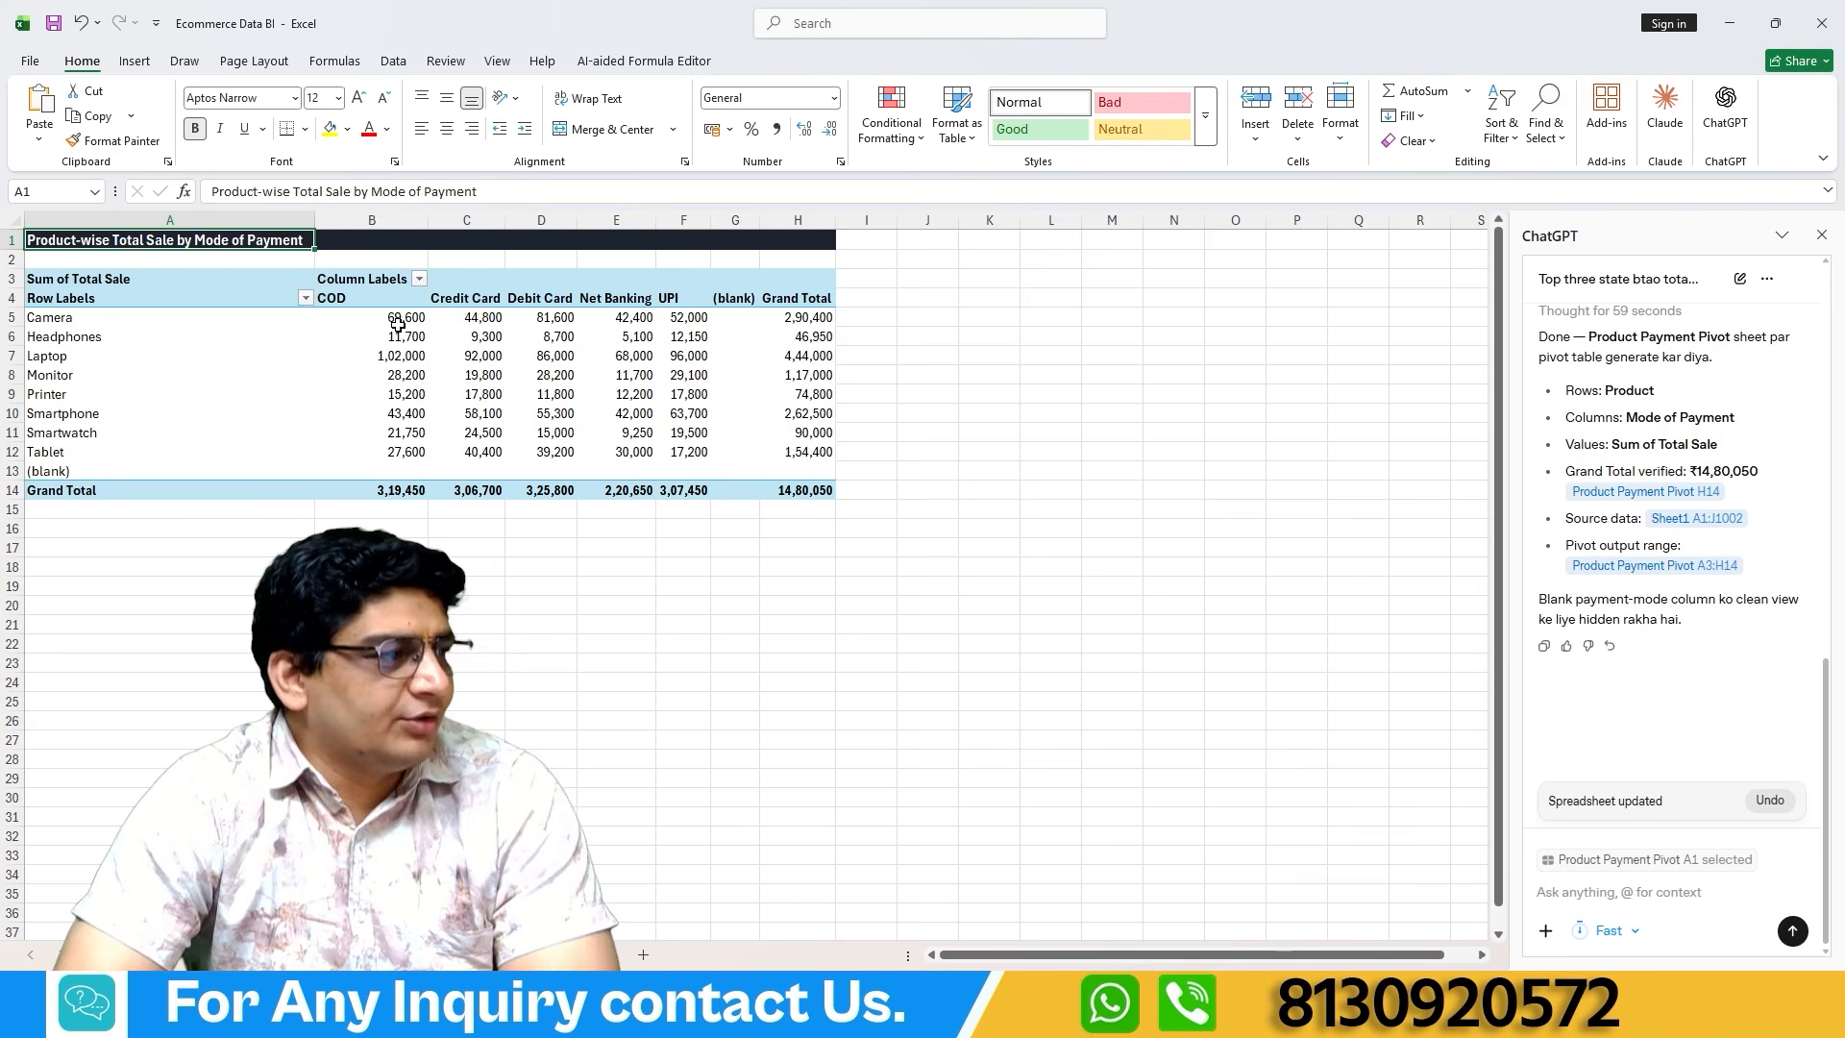
pyautogui.moveTo(405, 324)
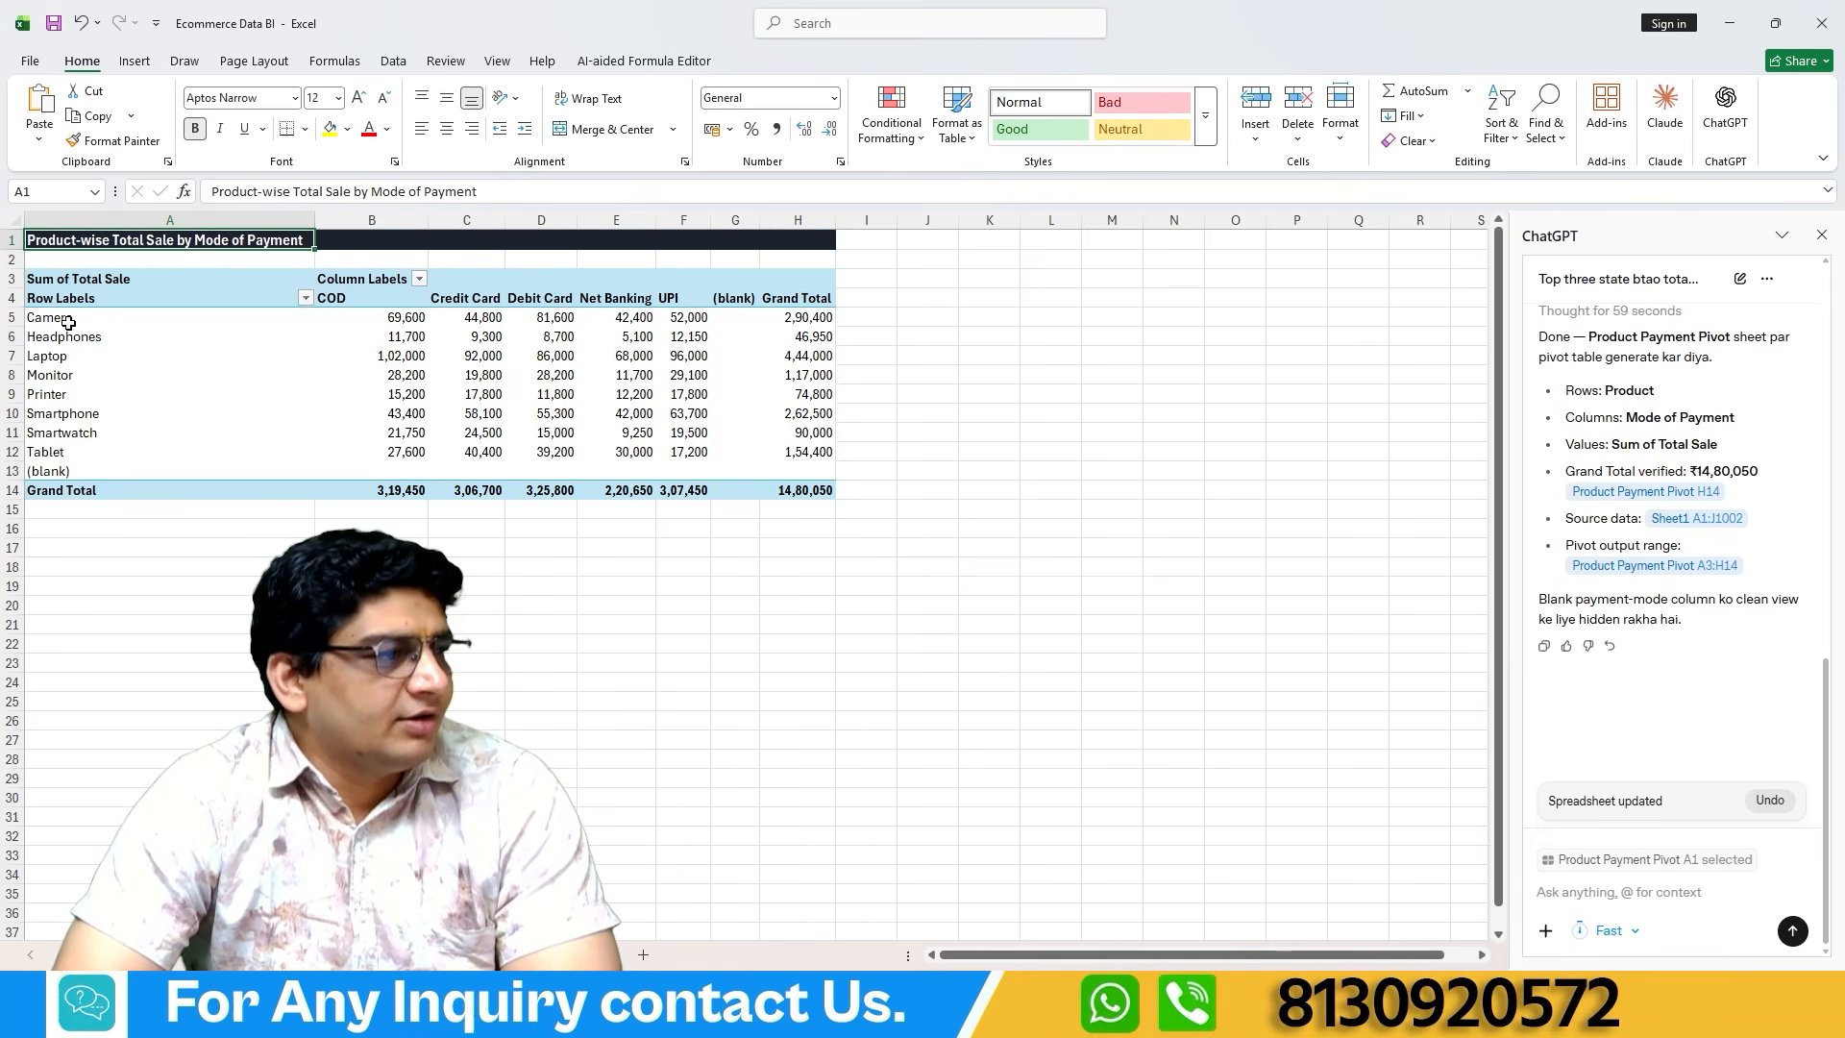
pyautogui.moveTo(692, 319)
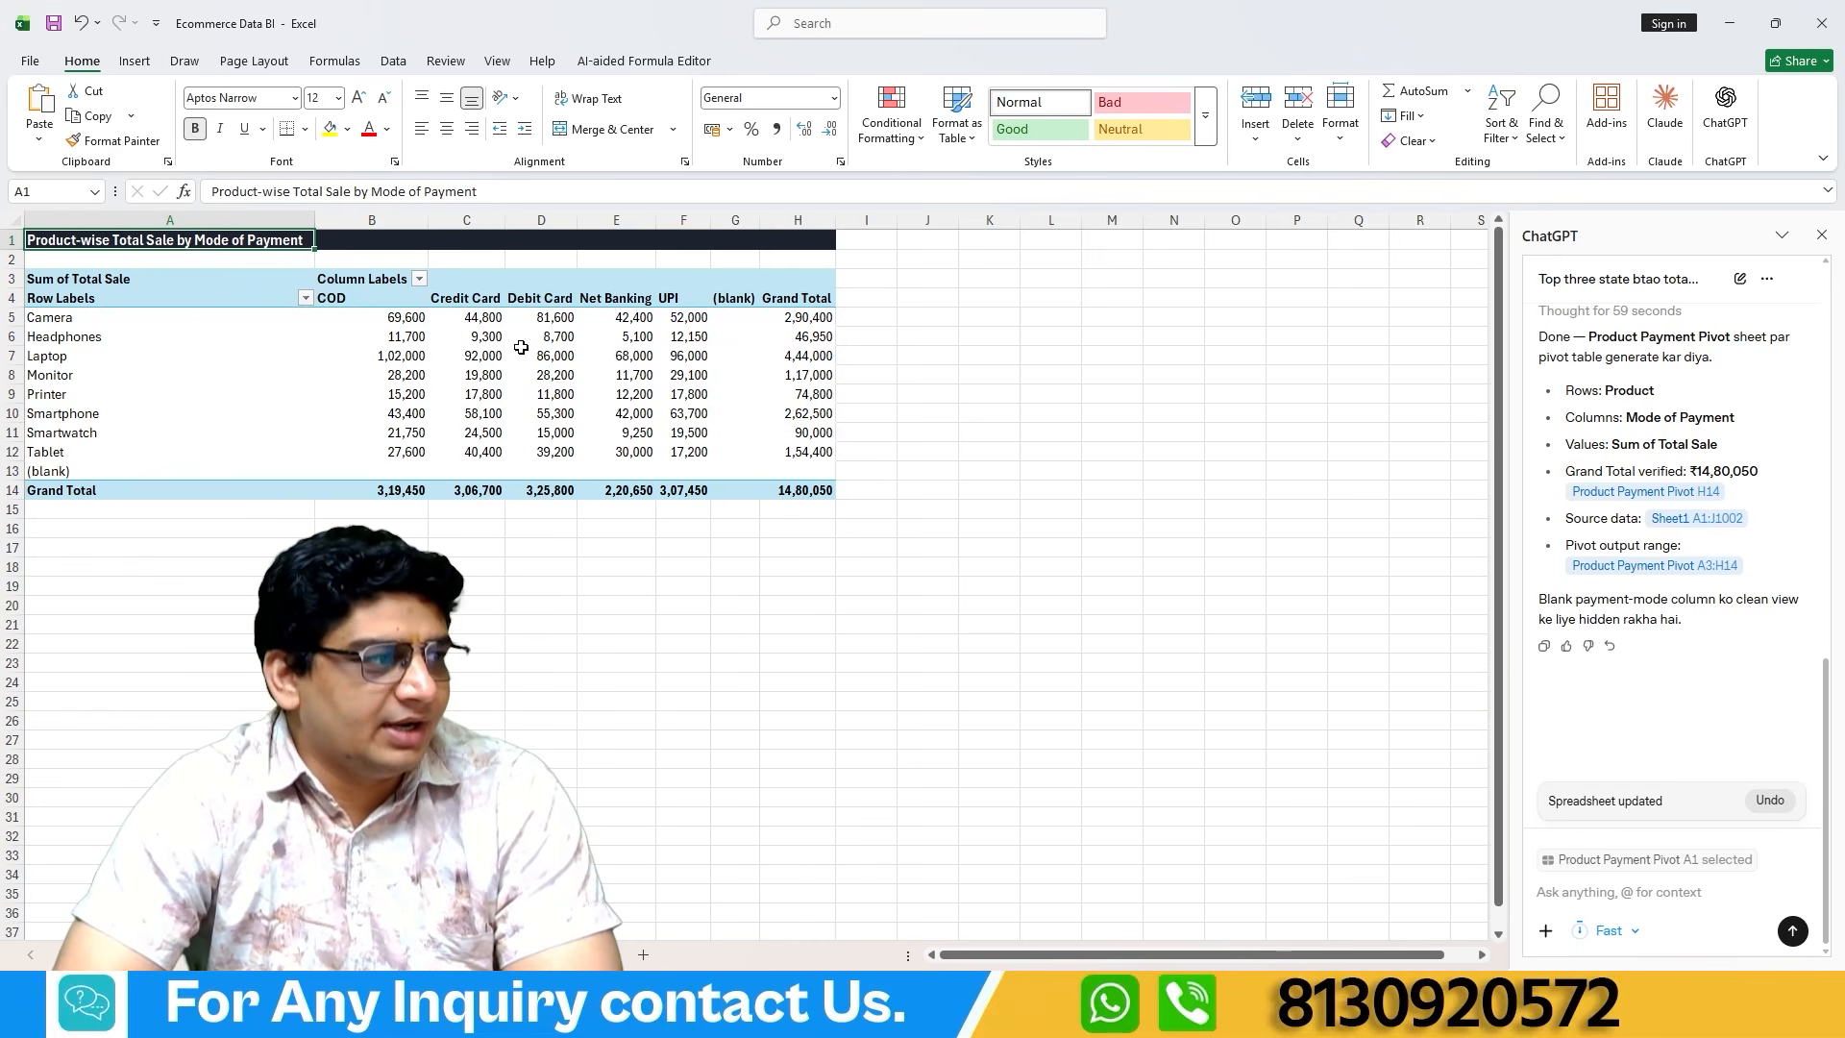
# Copy the sent pivot table prompt from the chat history and paste it into the message box.
pyautogui.scroll(1, 1672, 334)
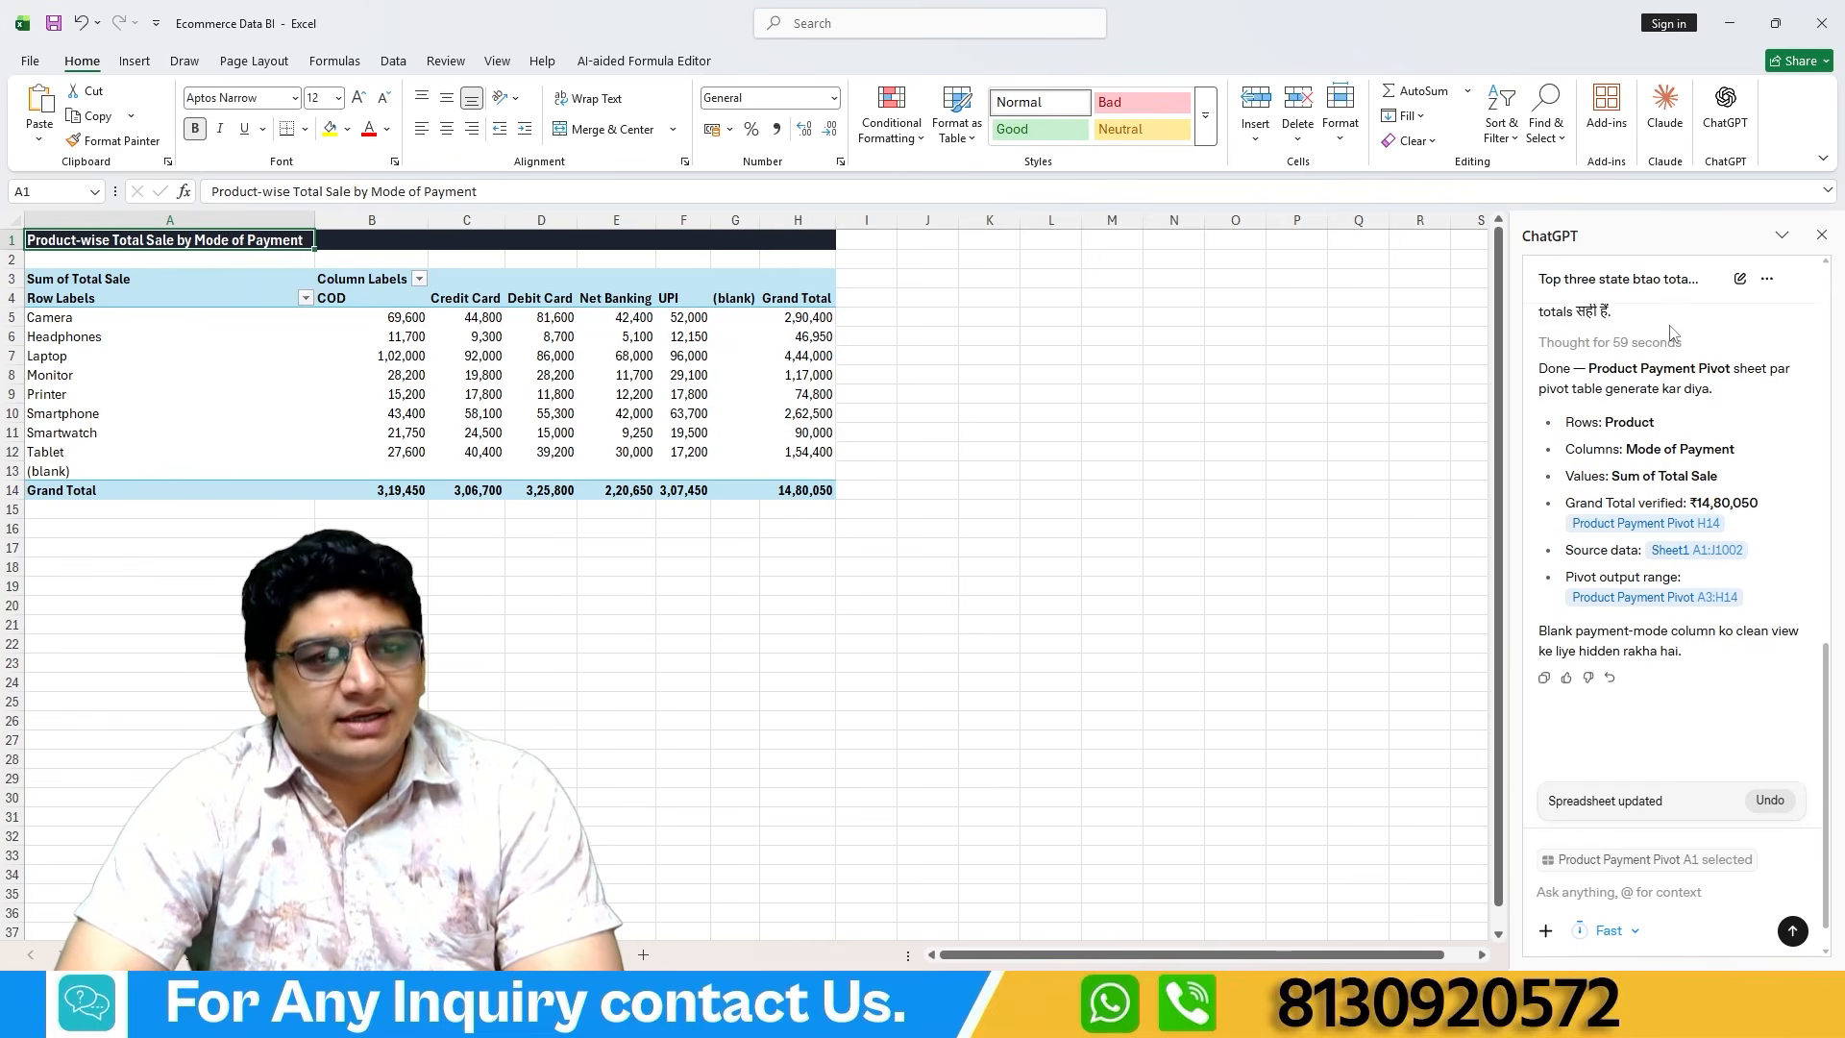
pyautogui.scroll(5, 1672, 333)
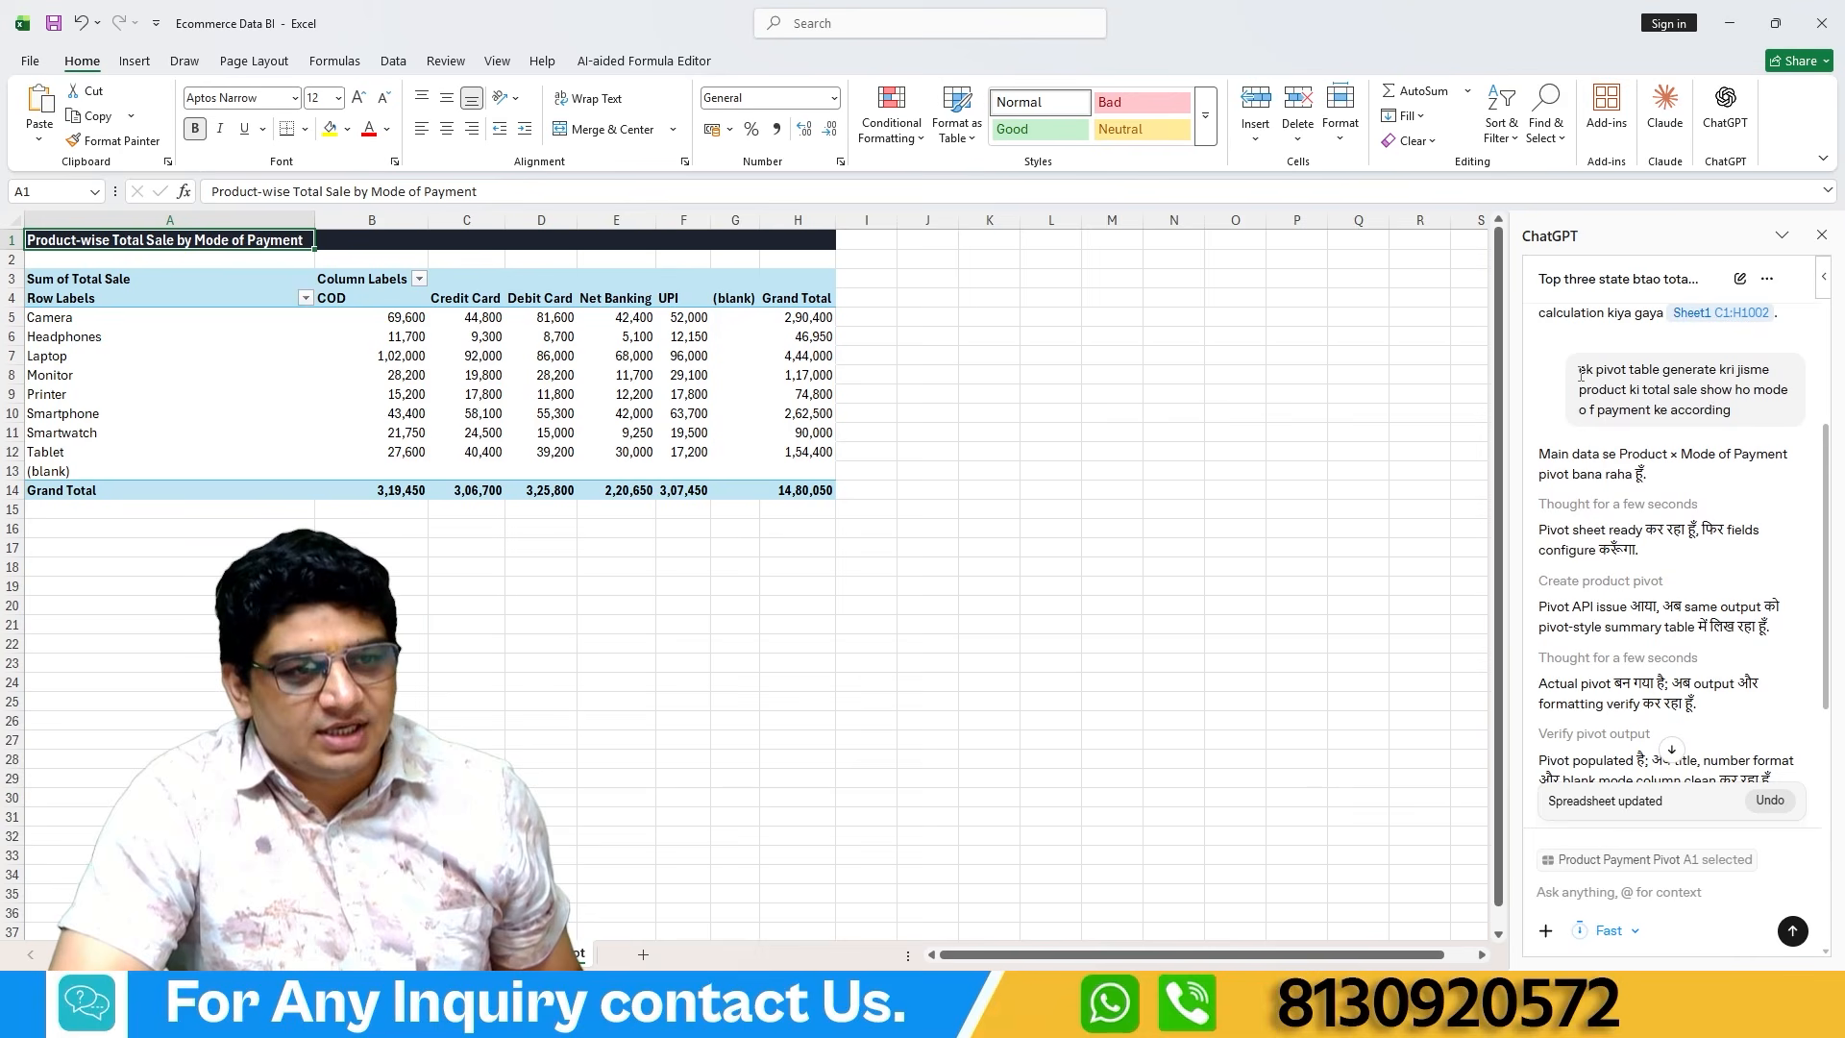
pyautogui.moveTo(1580, 373); pyautogui.dragTo(1742, 422)
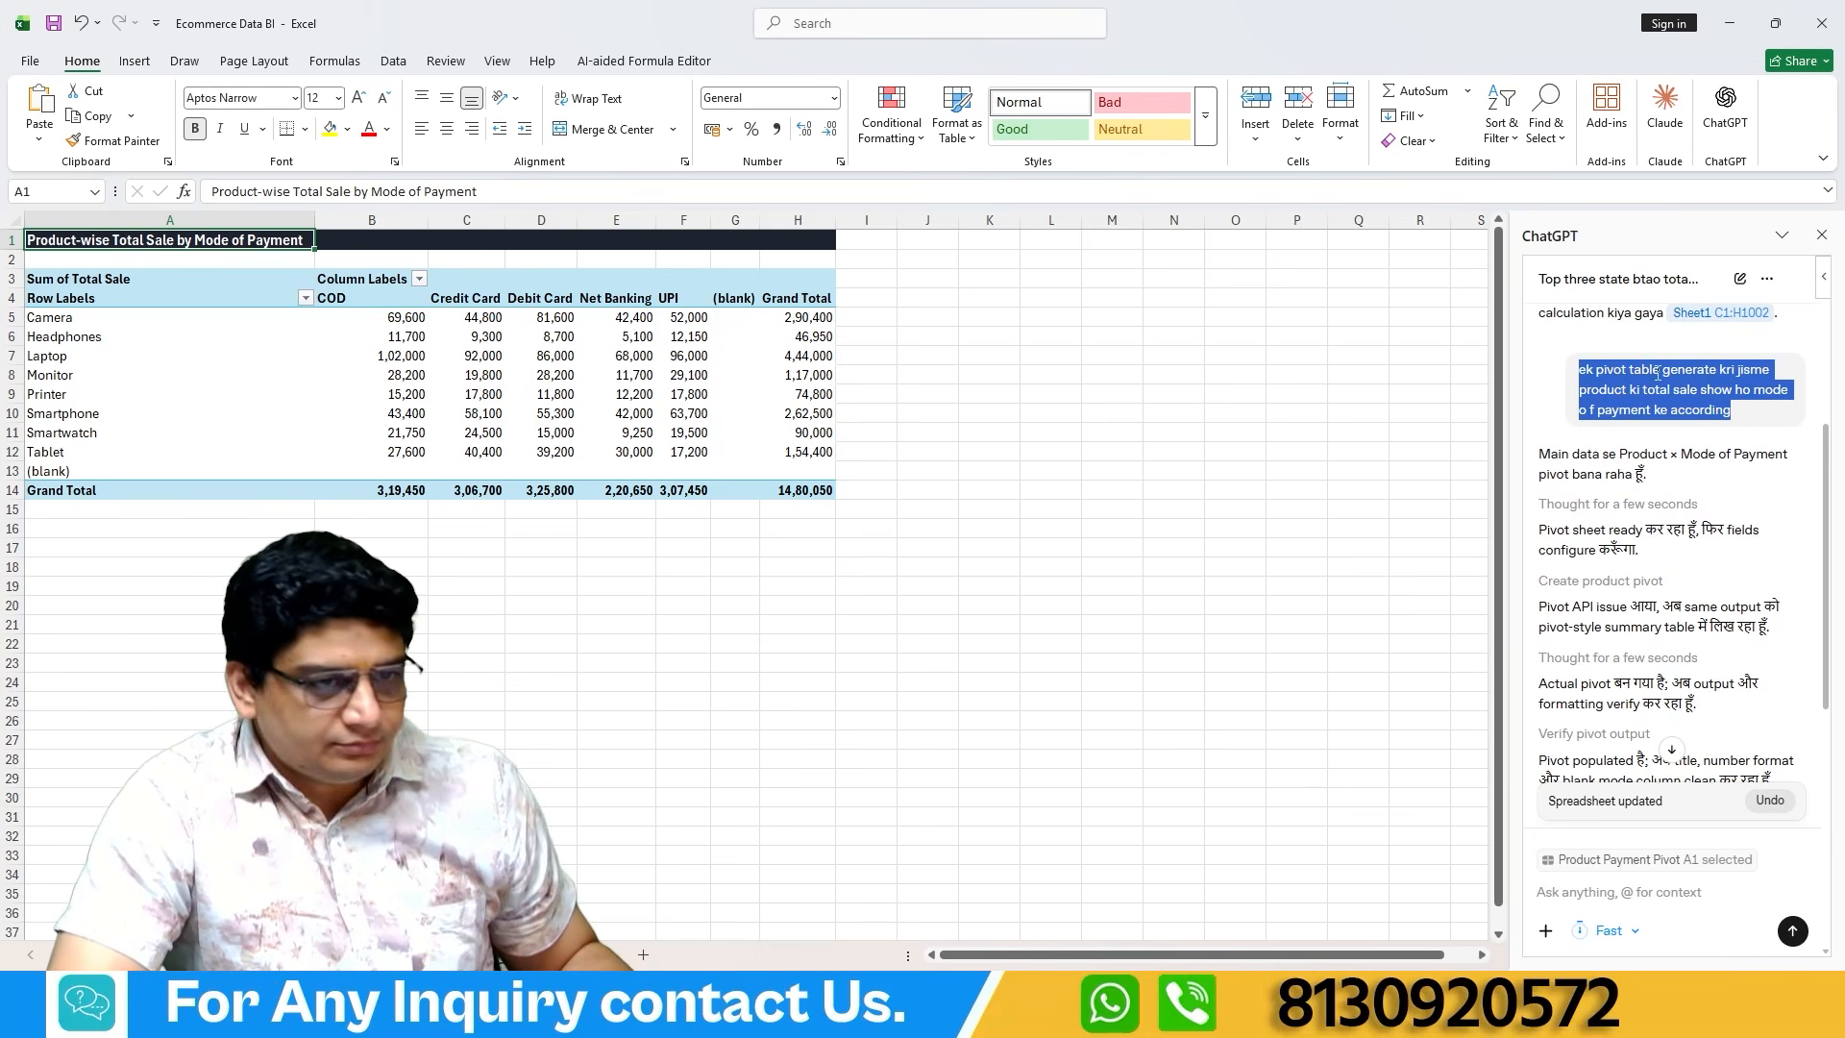
pyautogui.scroll(-10, 1692, 576)
pyautogui.click(1603, 892)
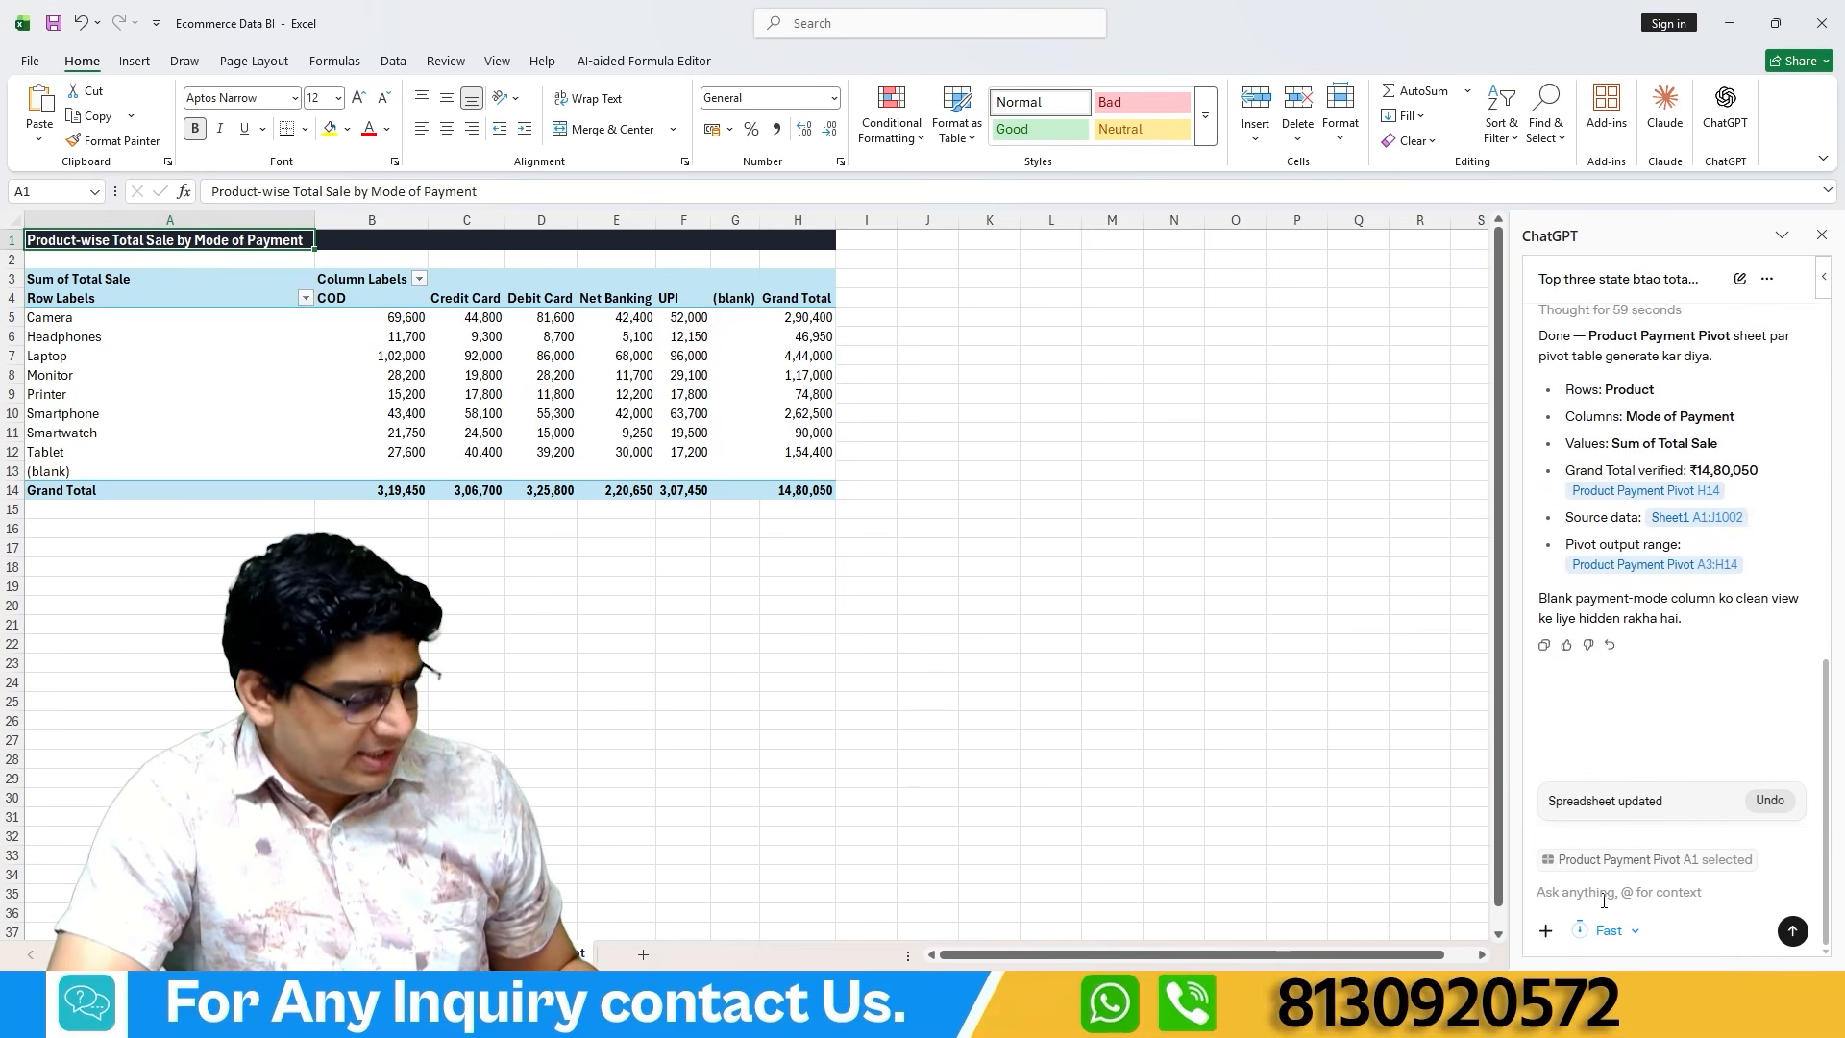
pyautogui.hotkey('ctrl', 'v')
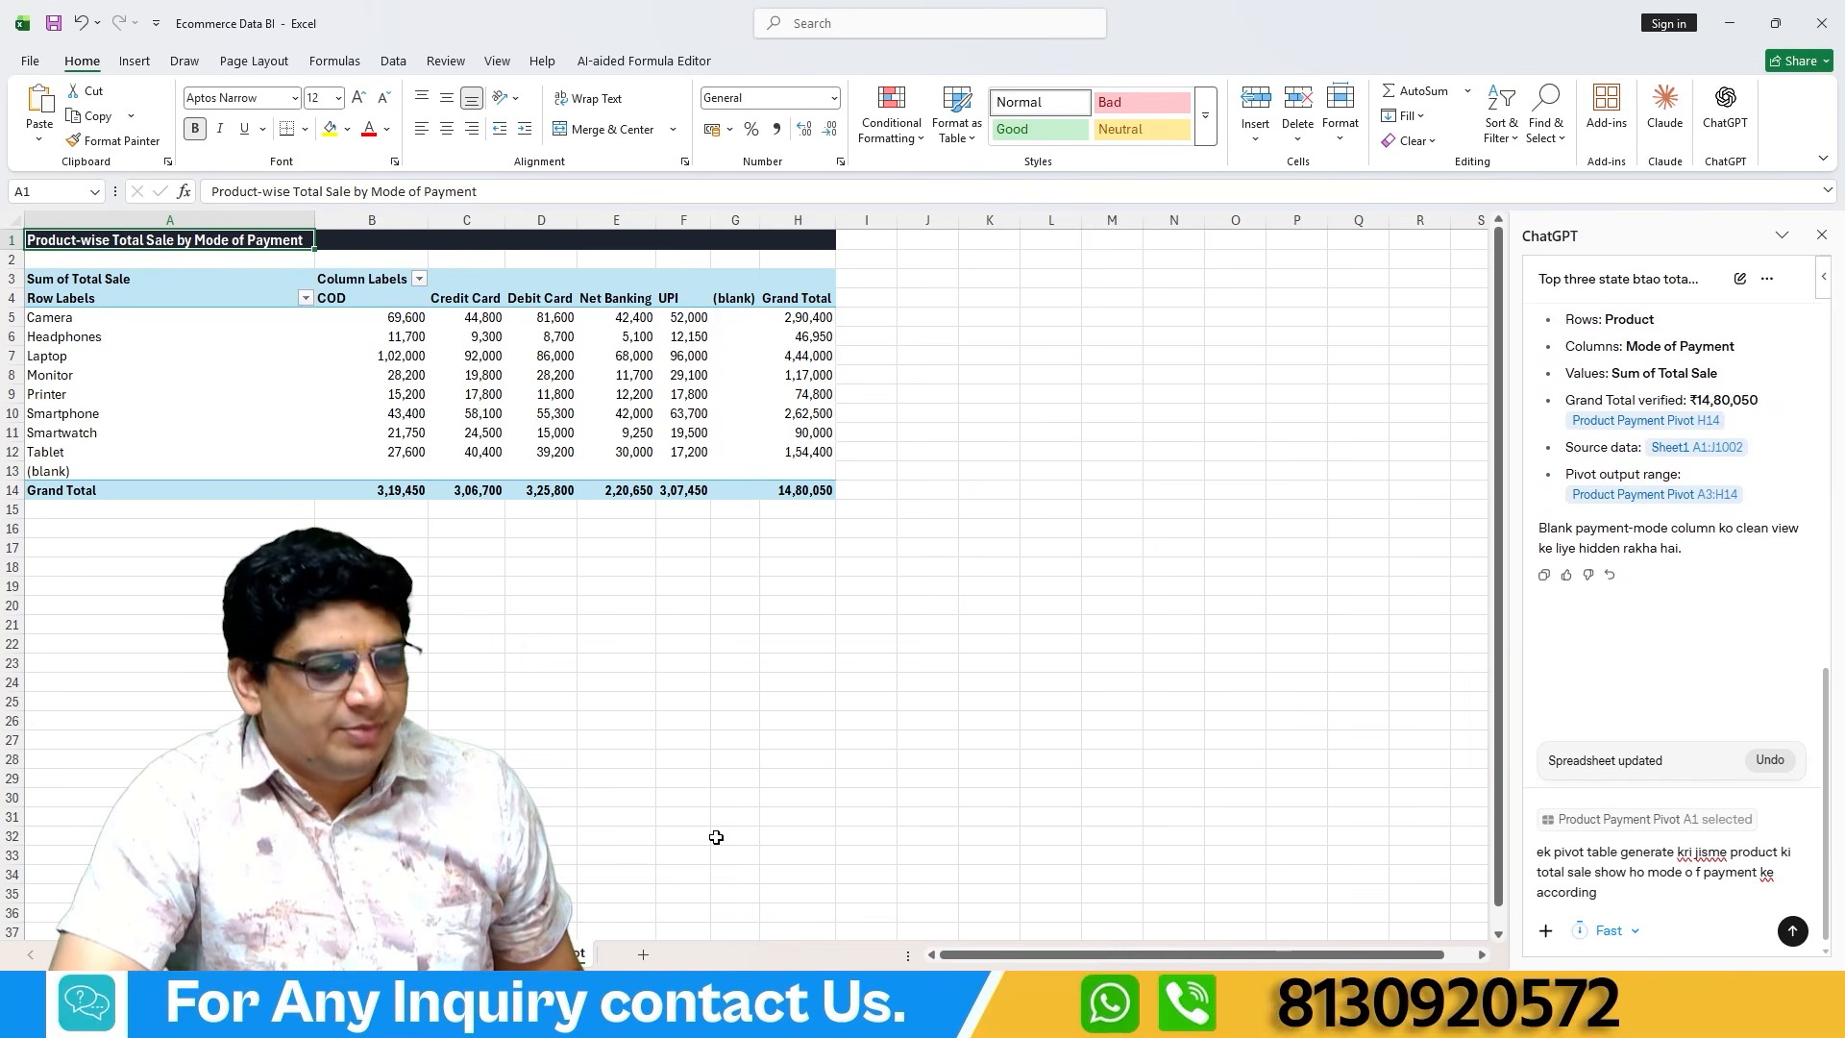
# With Sheet1 active, replace "mode o f payment" with "delivery status" in the pivot prompt, send it, and return to Sheet1.
pyautogui.click(390, 954)
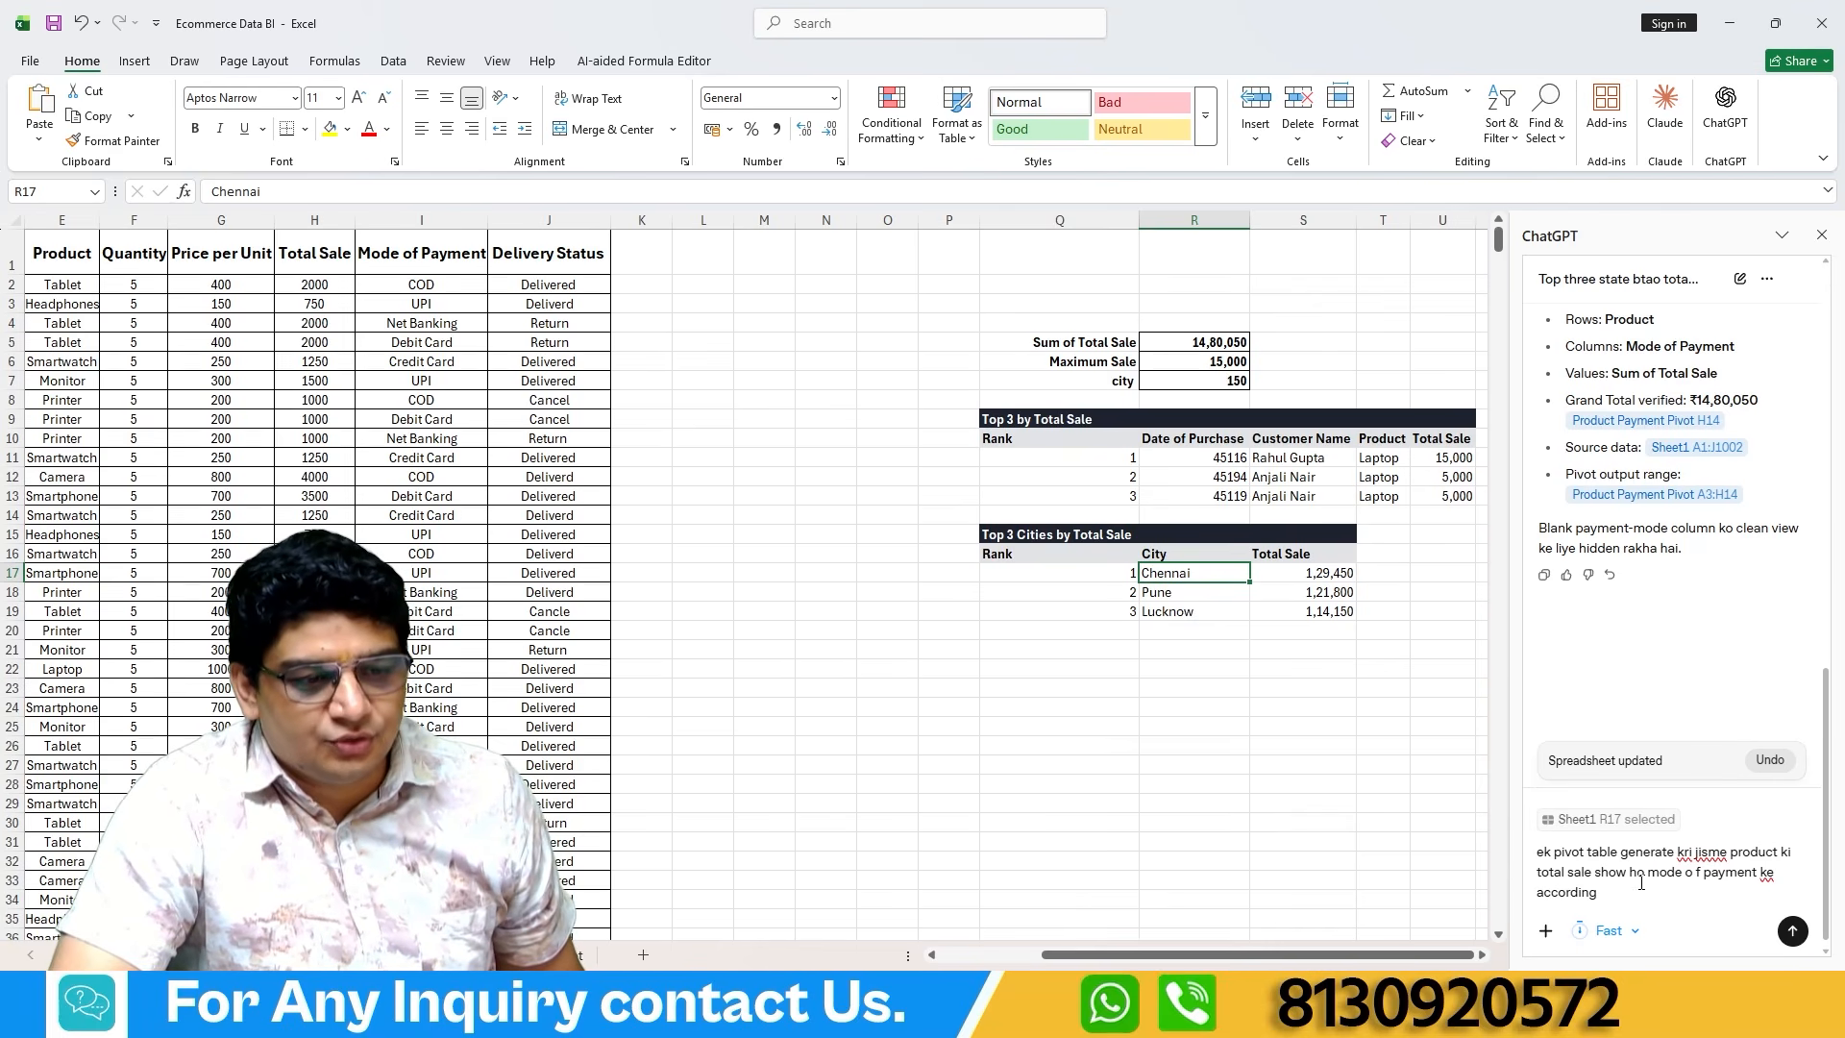
pyautogui.moveTo(1647, 875); pyautogui.dragTo(1759, 874)
pyautogui.write('deli')
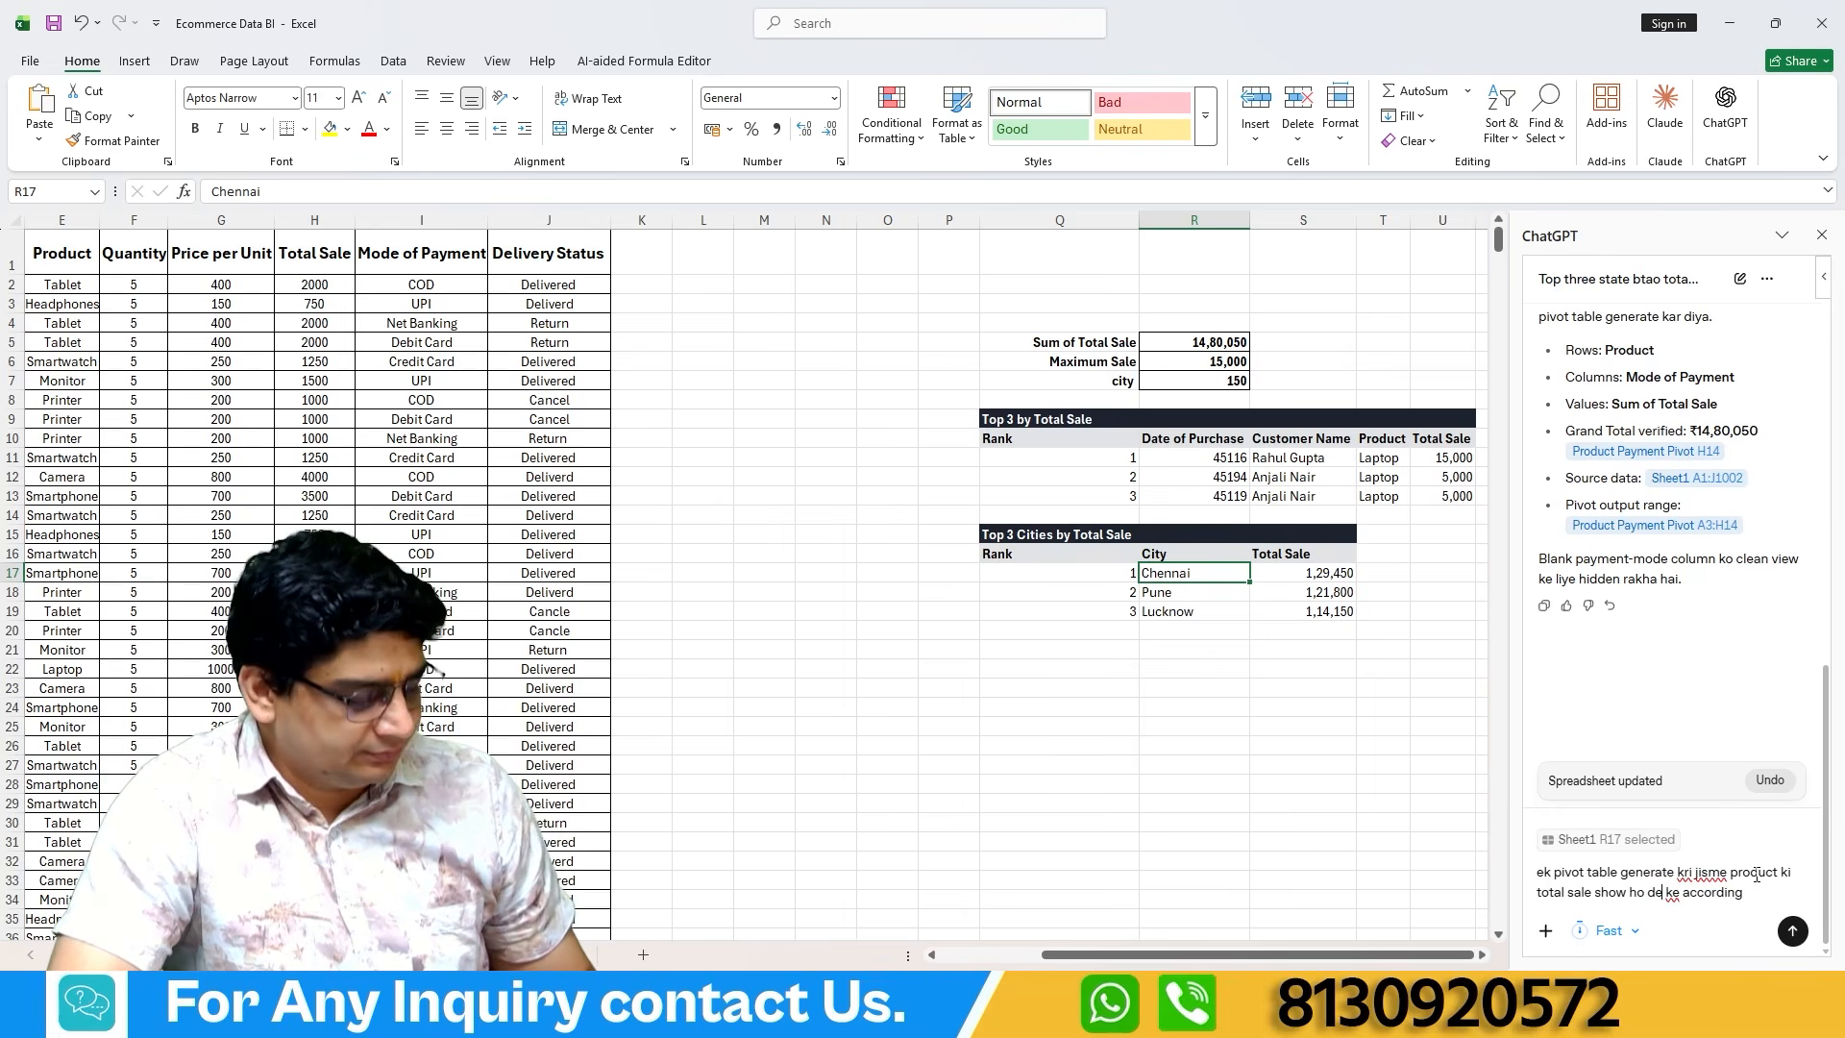
pyautogui.write('very sta')
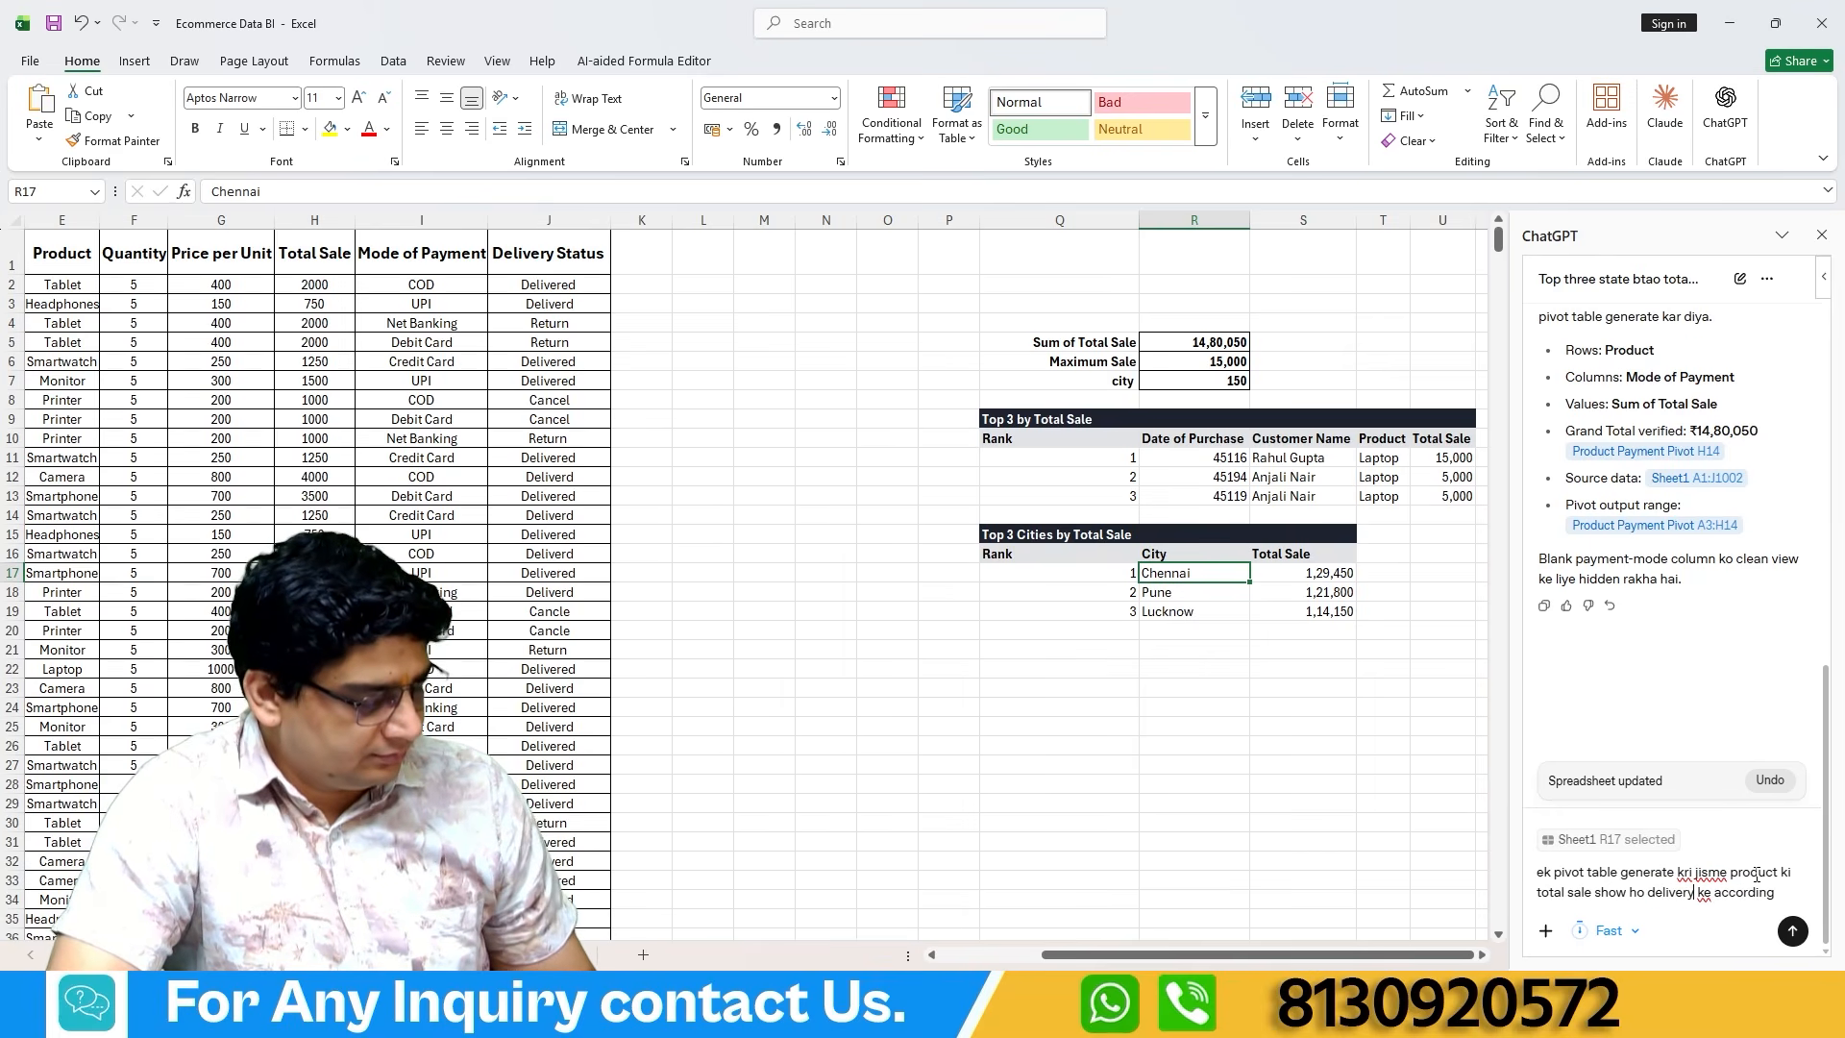
pyautogui.write('tus')
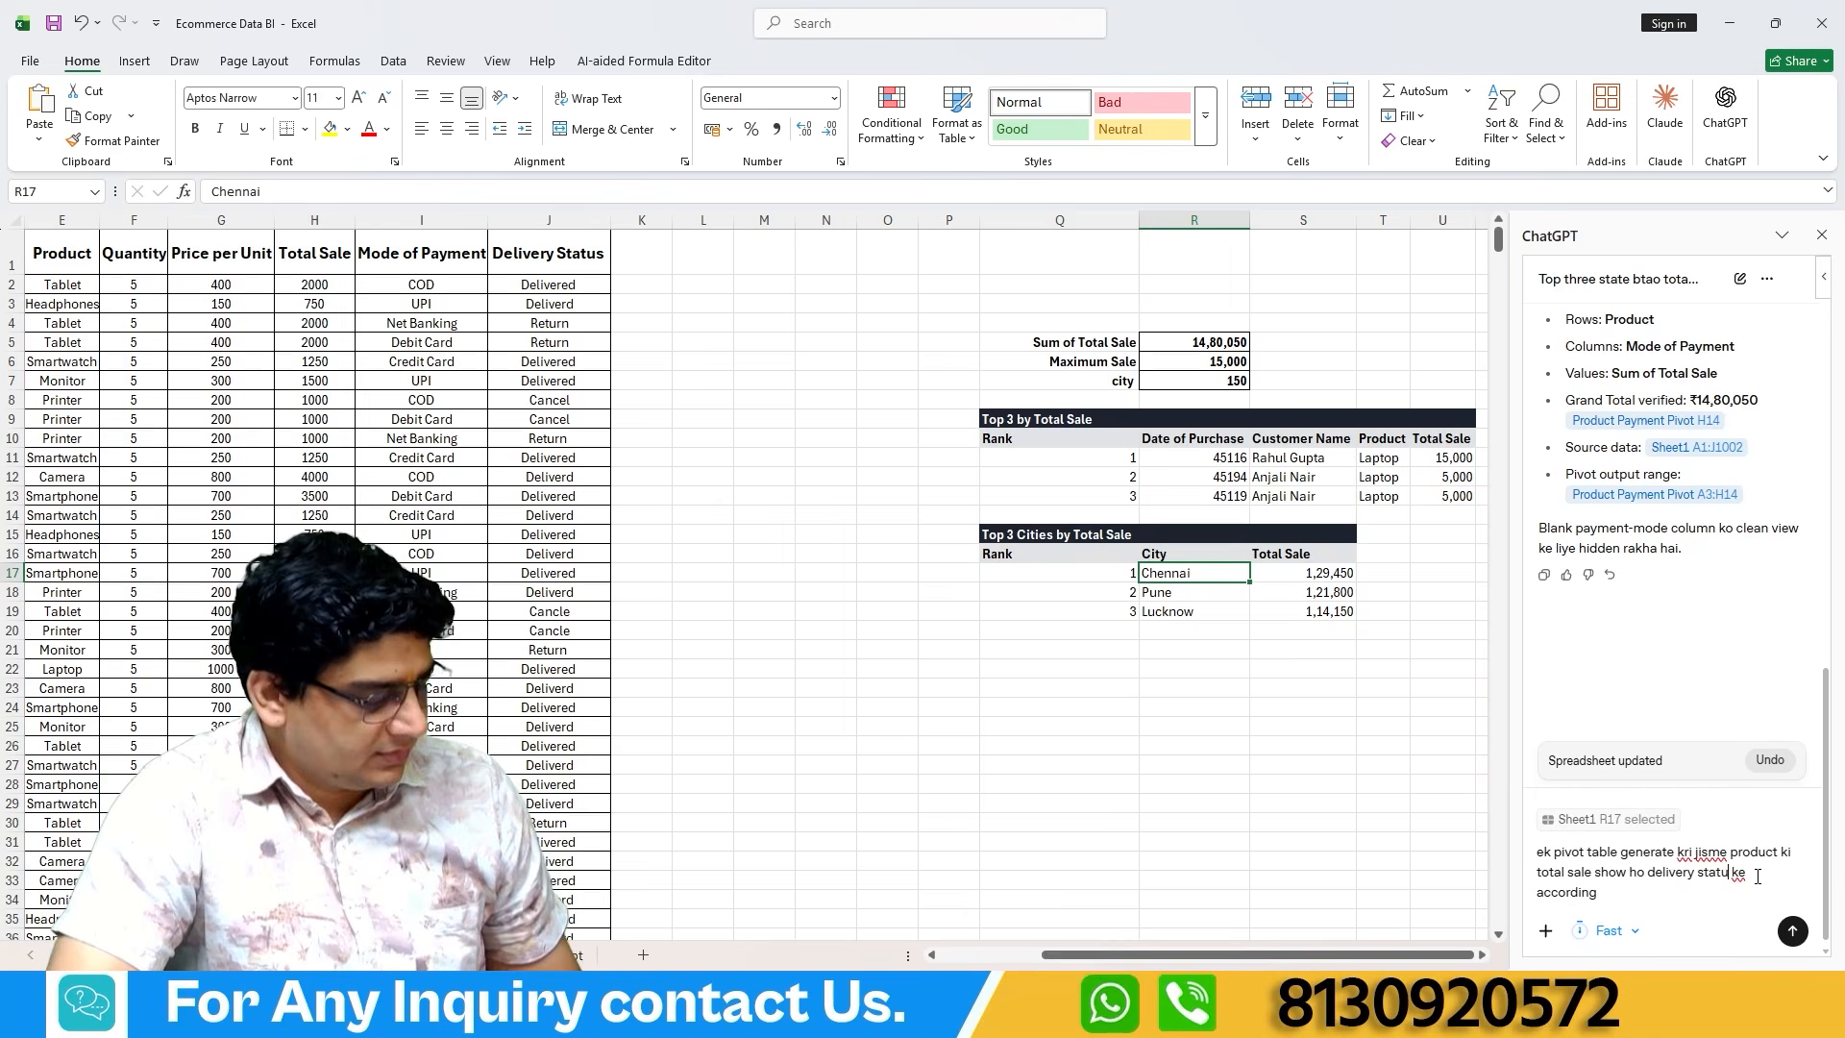
pyautogui.click(1793, 933)
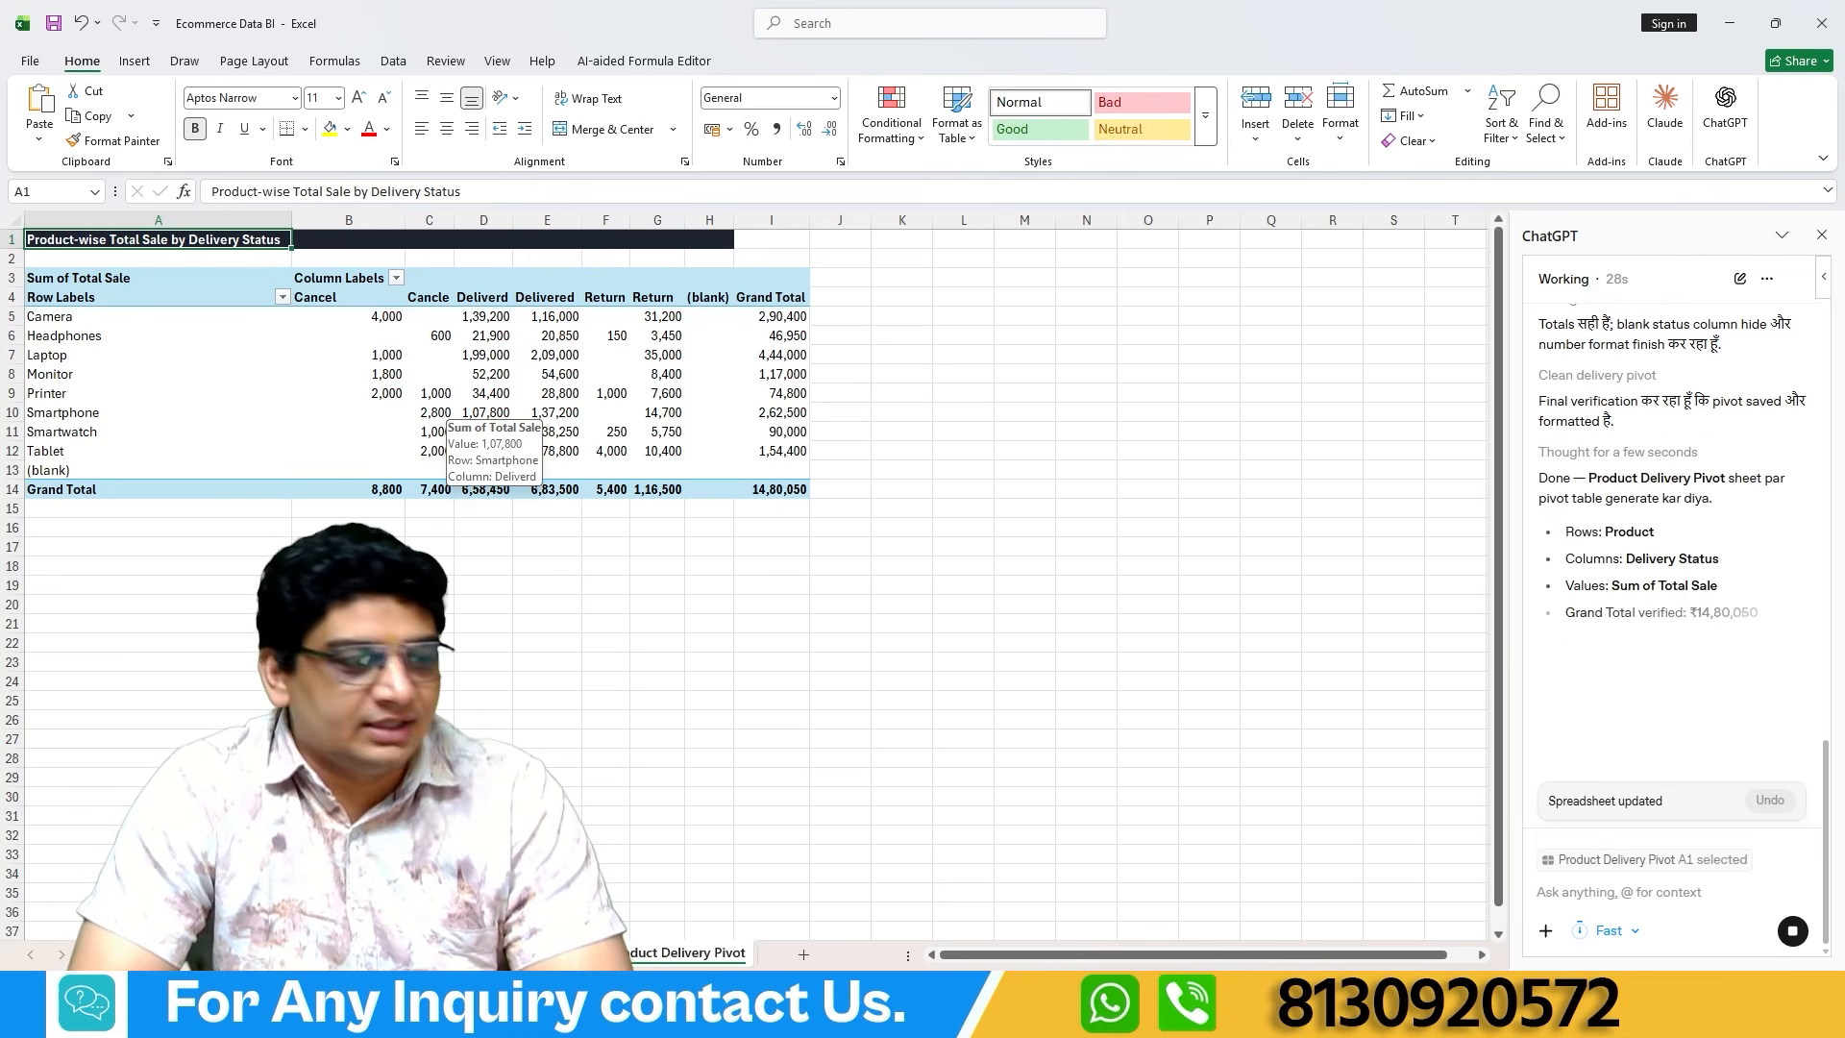
pyautogui.click(116, 955)
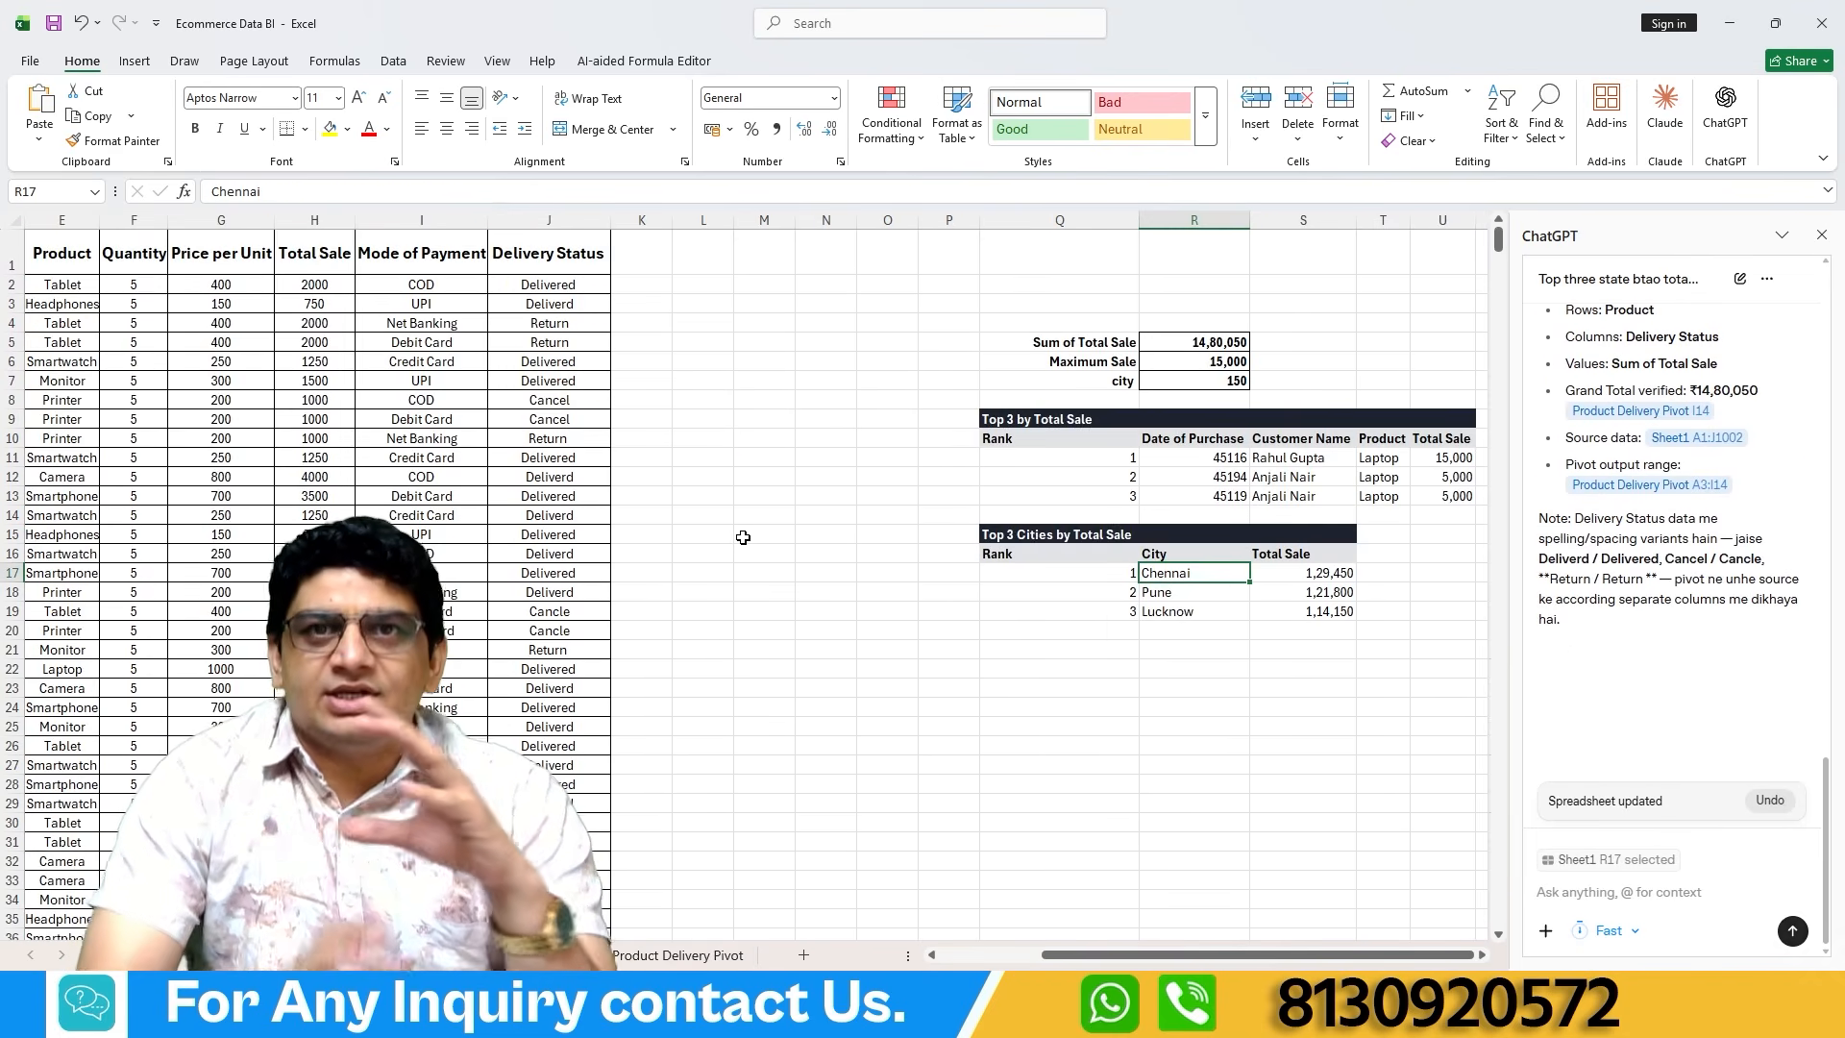